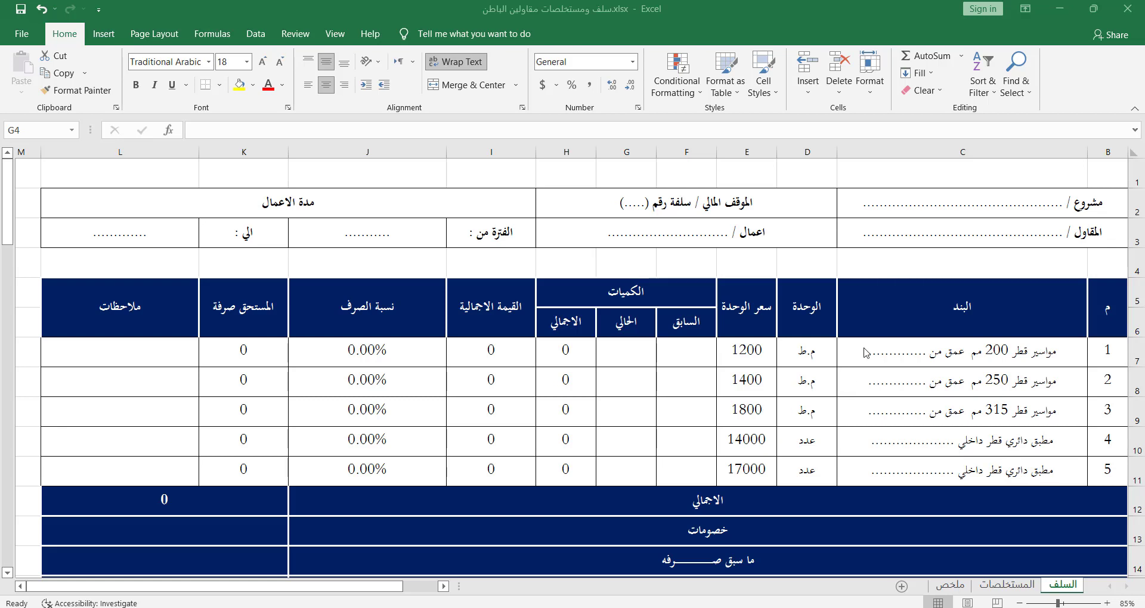
Step: Look over the project and contractor headings on the advance sheet
{"action": "left_click", "coordinate": [809, 264]}
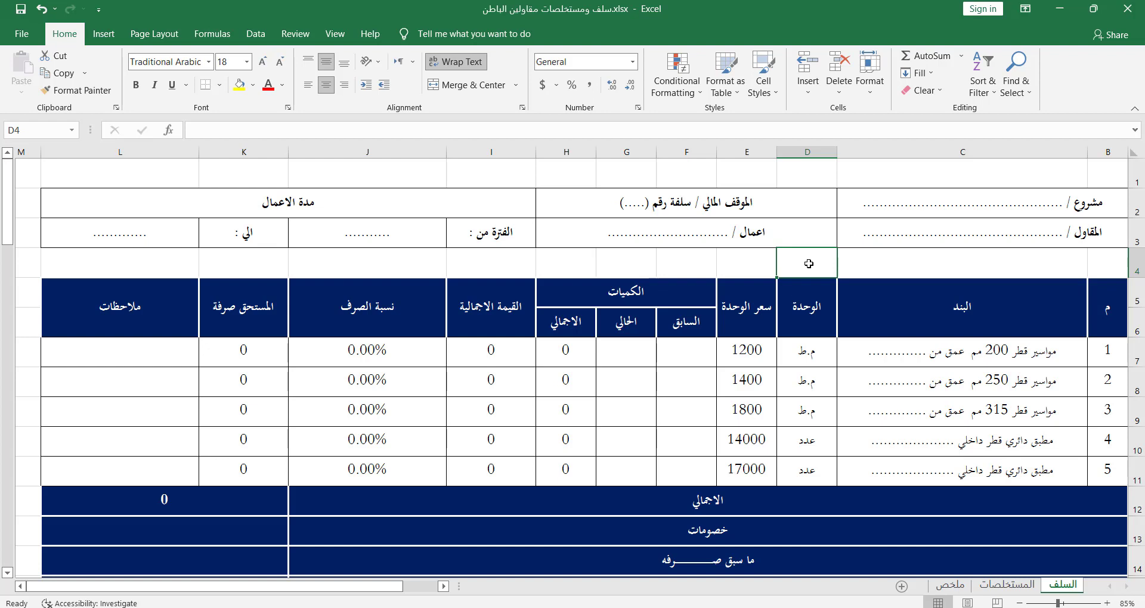
{"action": "left_click", "coordinate": [911, 265]}
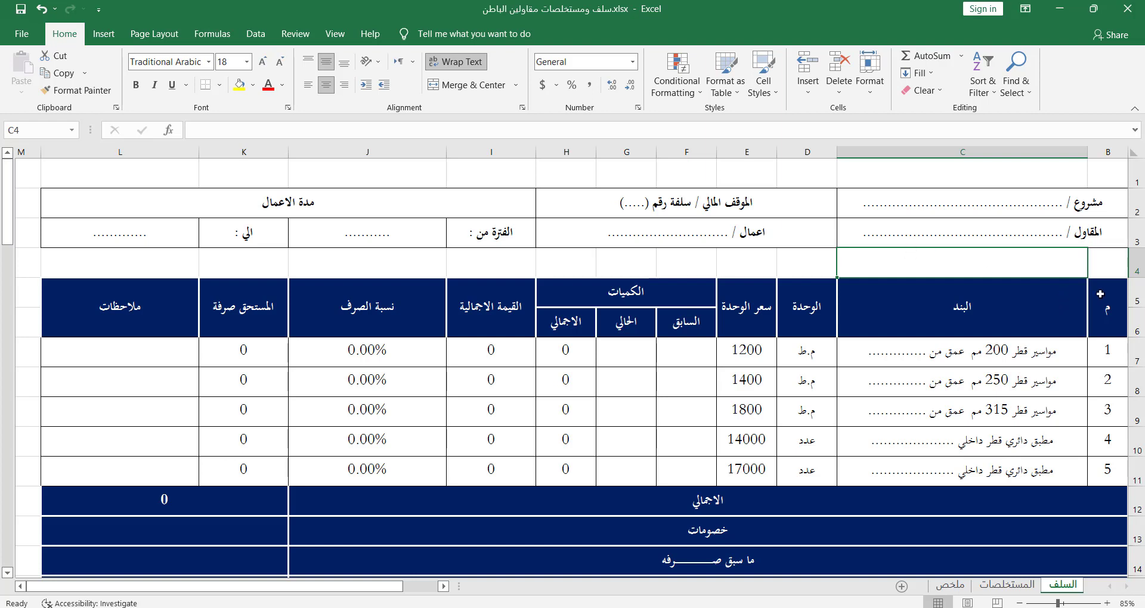
{"action": "left_click", "coordinate": [1109, 263]}
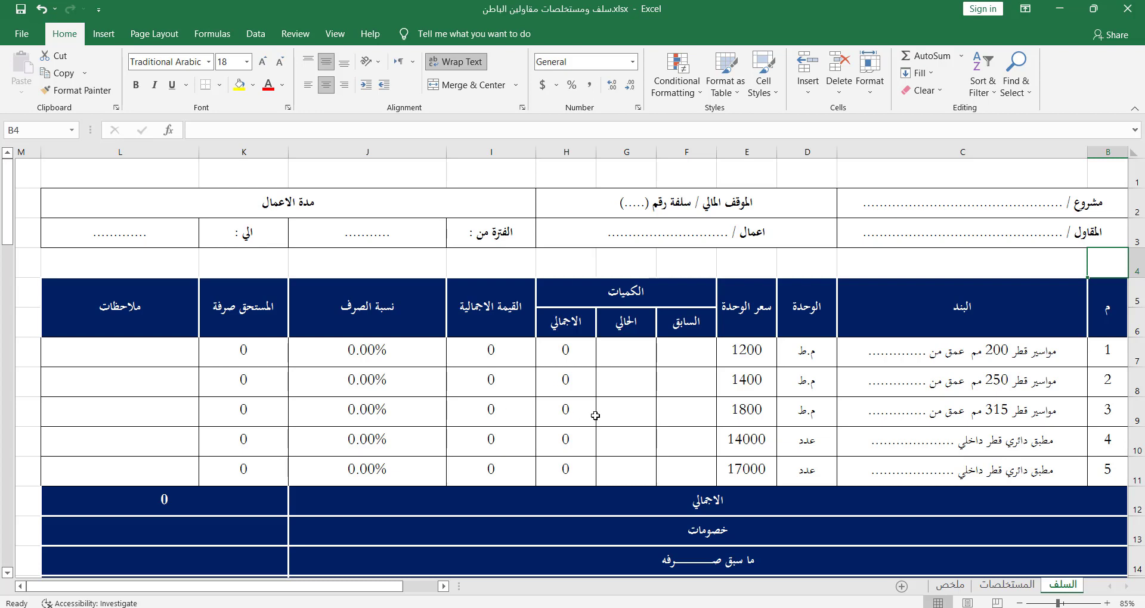
{"action": "left_click", "coordinate": [695, 420]}
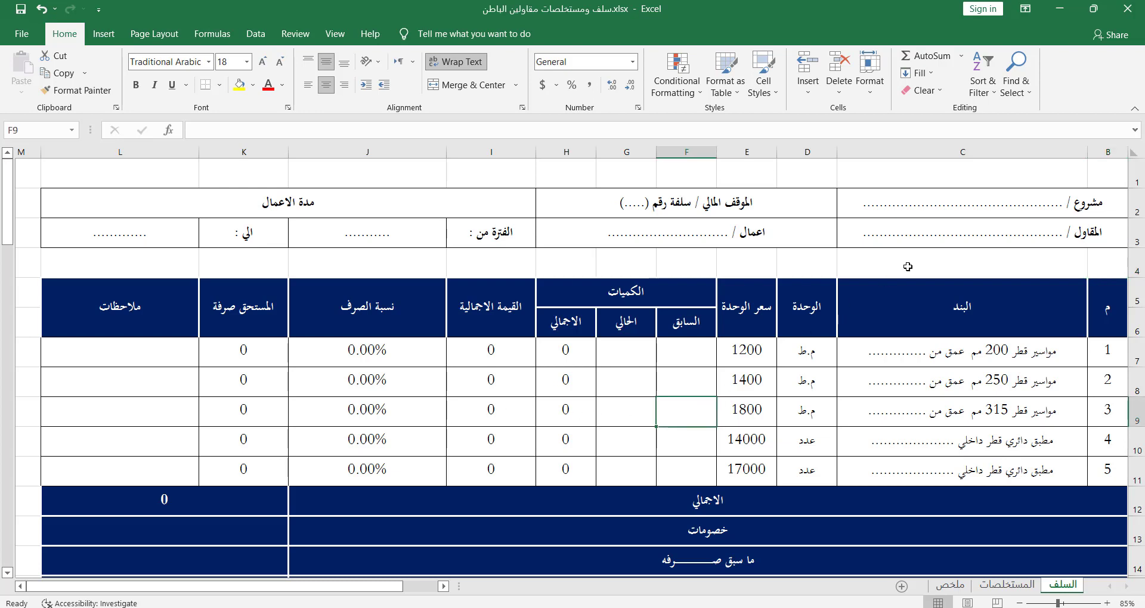
{"action": "left_click", "coordinate": [1024, 209]}
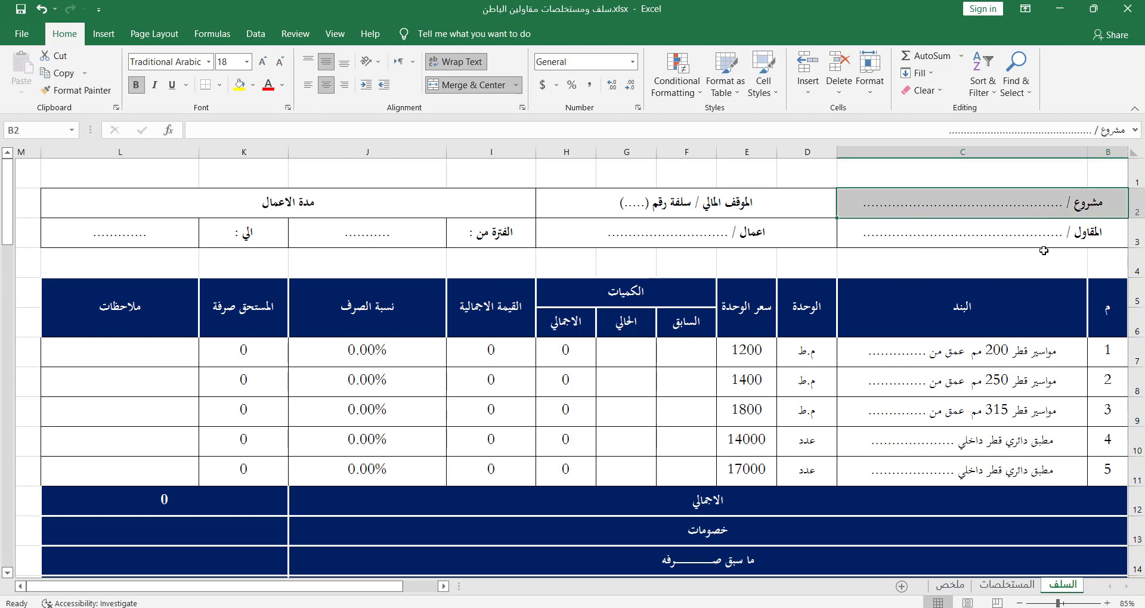
{"action": "left_click", "coordinate": [928, 232]}
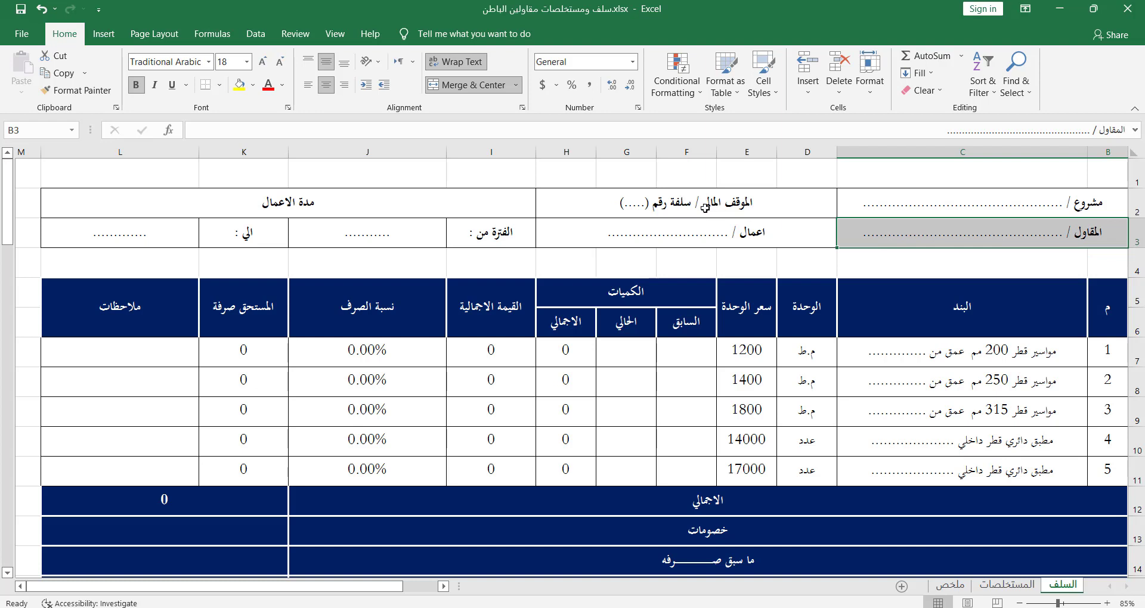
Step: Replace the dots in the financial-position title with advance number 1-1
{"action": "double_click", "coordinate": [638, 202]}
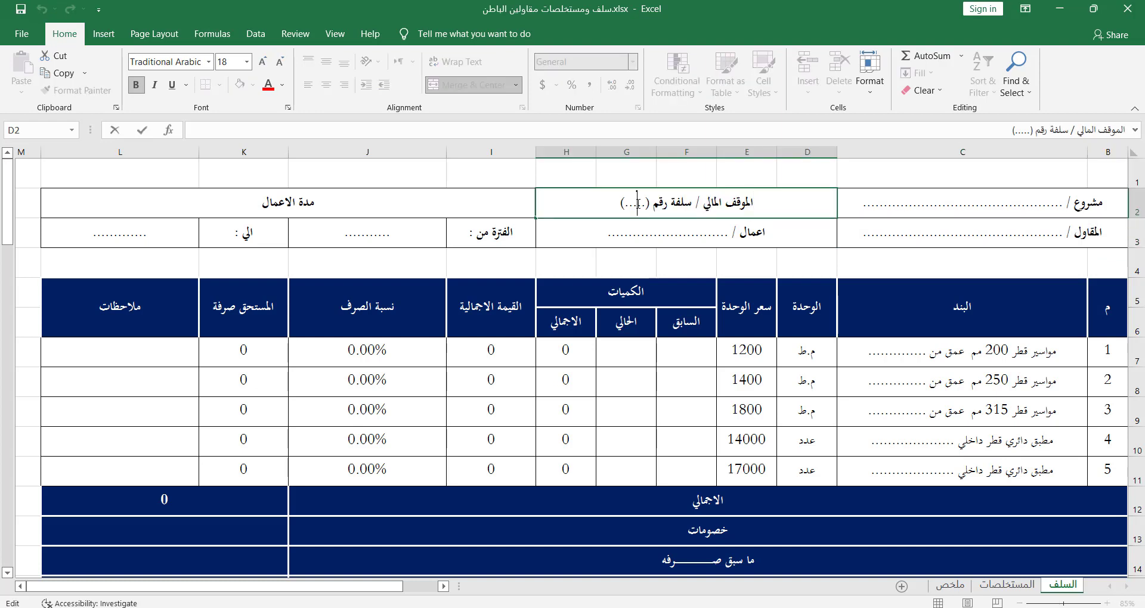
{"action": "left_click_drag", "start_coordinate": [644, 207], "coordinate": [624, 209]}
{"action": "type", "text": "1-"}
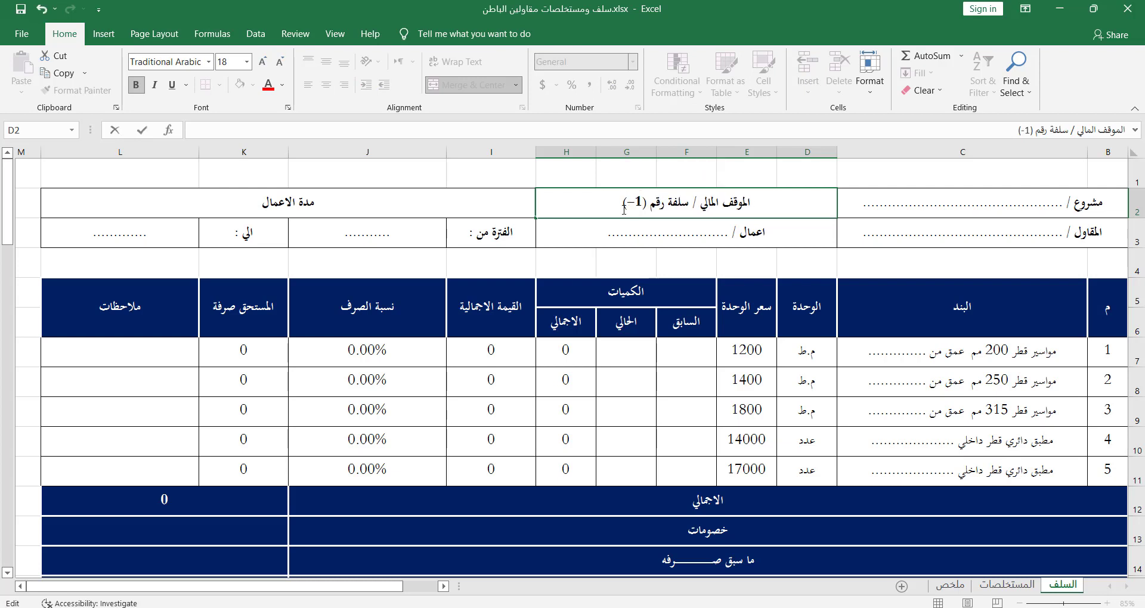
{"action": "type", "text": "1"}
{"action": "key", "text": "Return"}
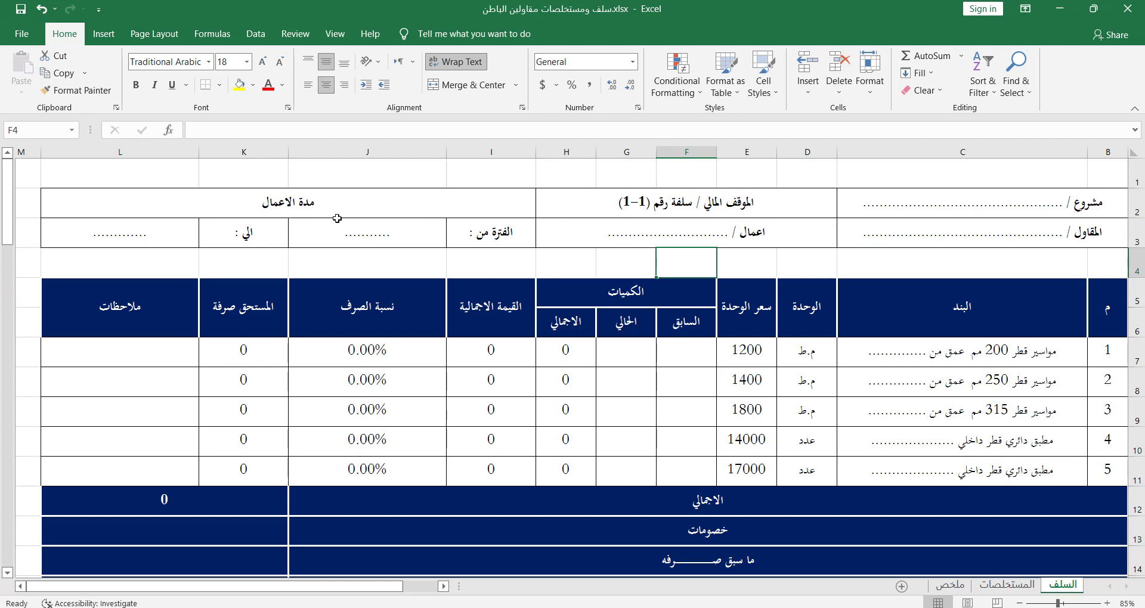
Step: Review the work duration, period, works description and item table headers
{"action": "left_click", "coordinate": [357, 208]}
{"action": "left_click", "coordinate": [385, 236]}
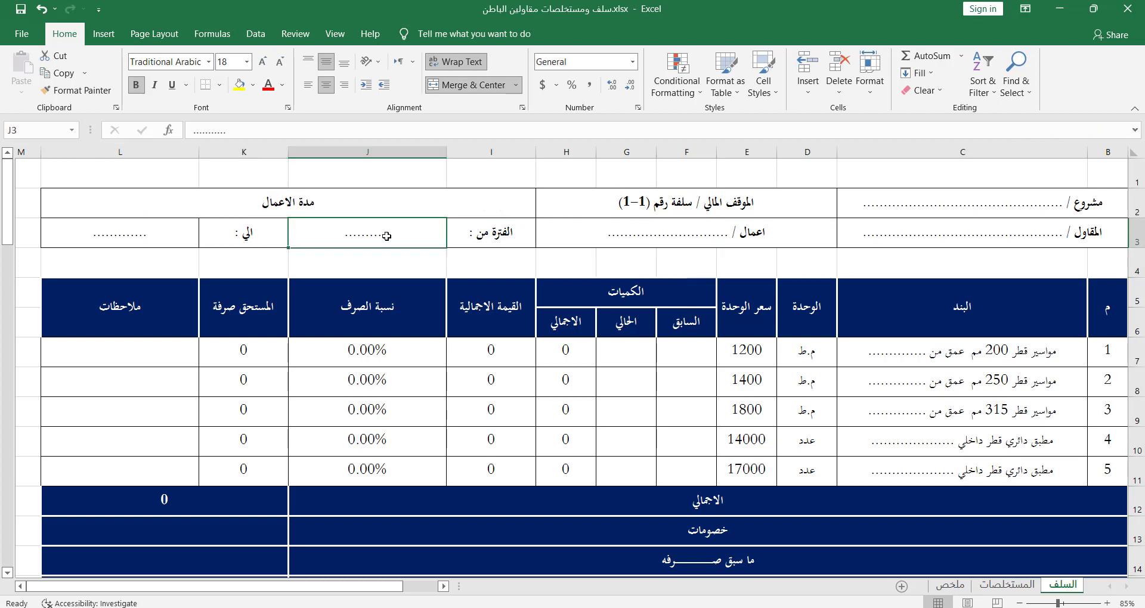
{"action": "left_click", "coordinate": [190, 242]}
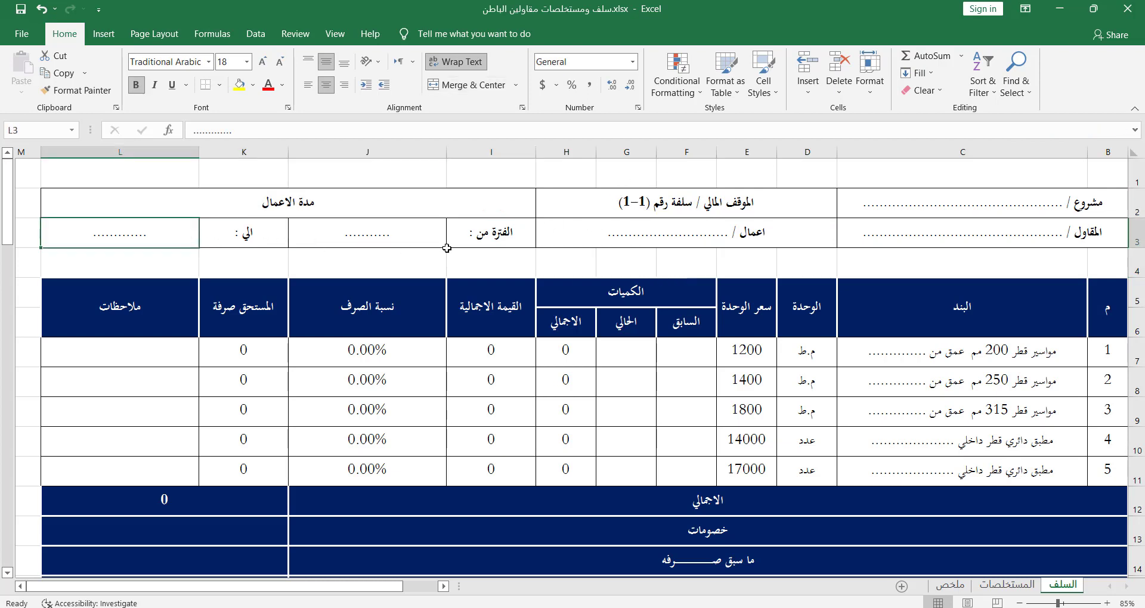
{"action": "left_click", "coordinate": [684, 238]}
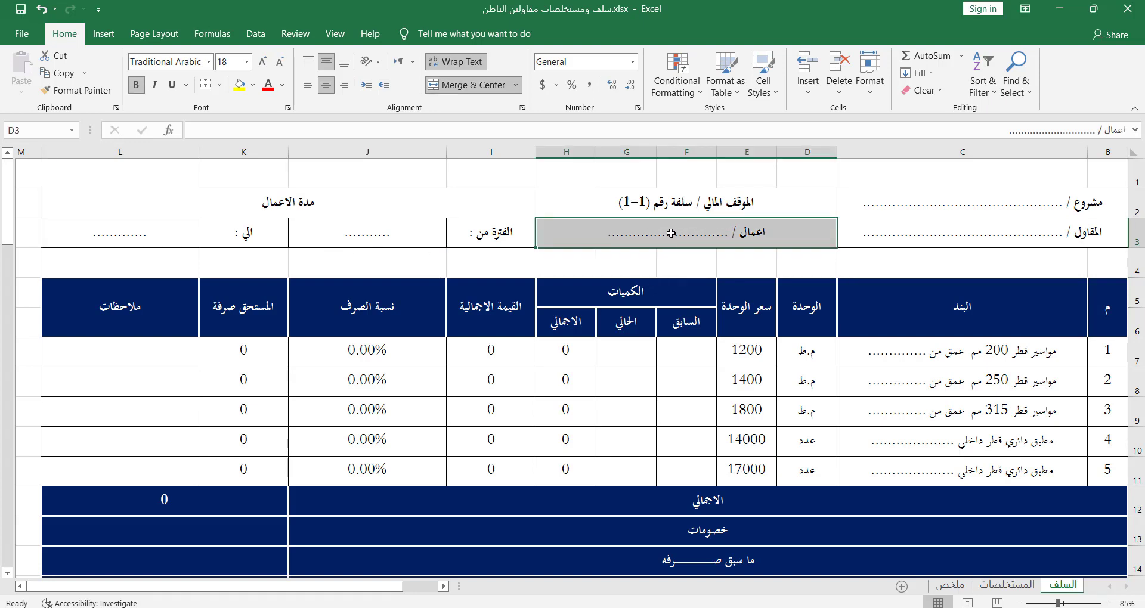
{"action": "scroll", "coordinate": [815, 261], "scroll_direction": "down", "scroll_amount": 2}
{"action": "scroll", "coordinate": [976, 264], "scroll_direction": "up", "scroll_amount": 2}
{"action": "left_click", "coordinate": [1109, 302]}
{"action": "left_click", "coordinate": [1039, 320]}
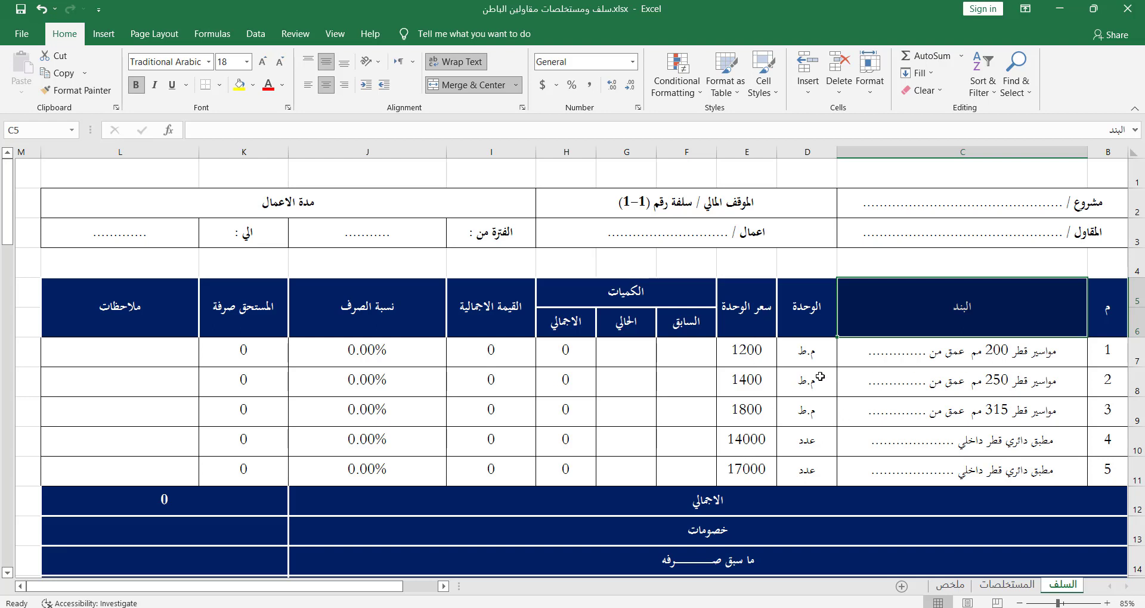
Step: Enter 0 as item 1's previous quantity in F7
{"action": "left_click", "coordinate": [674, 293]}
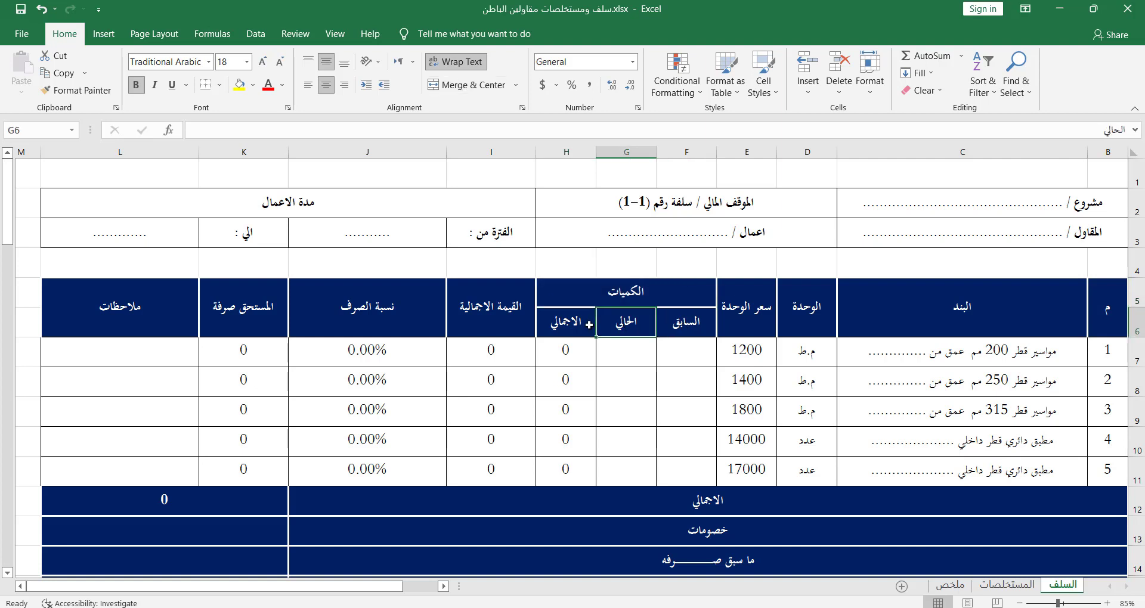
{"action": "left_click", "coordinate": [570, 325]}
{"action": "left_click", "coordinate": [688, 359]}
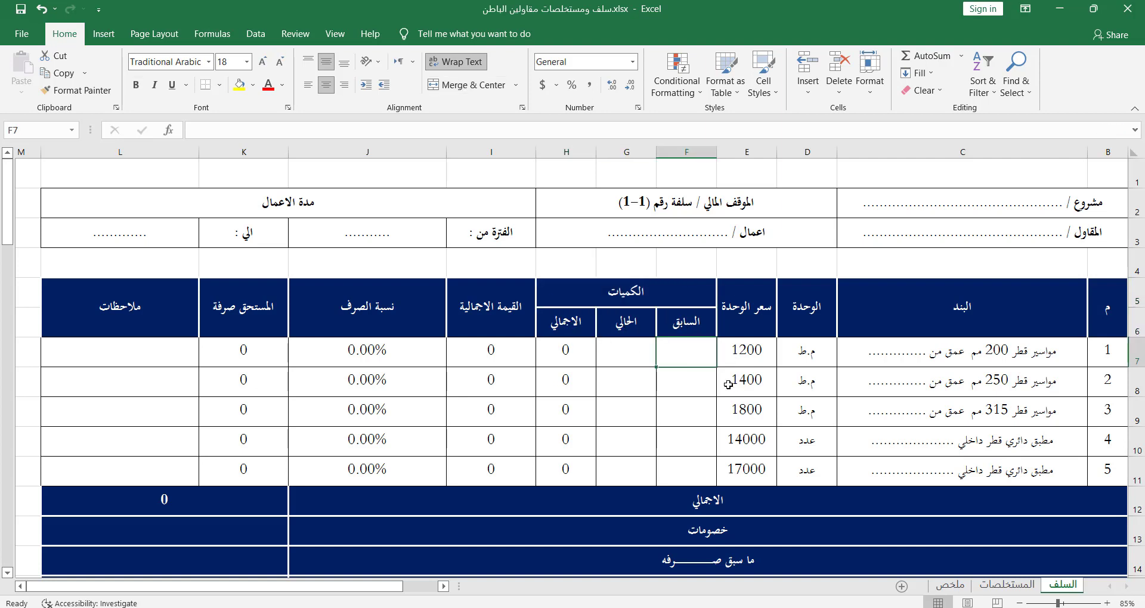
{"action": "type", "text": "0"}
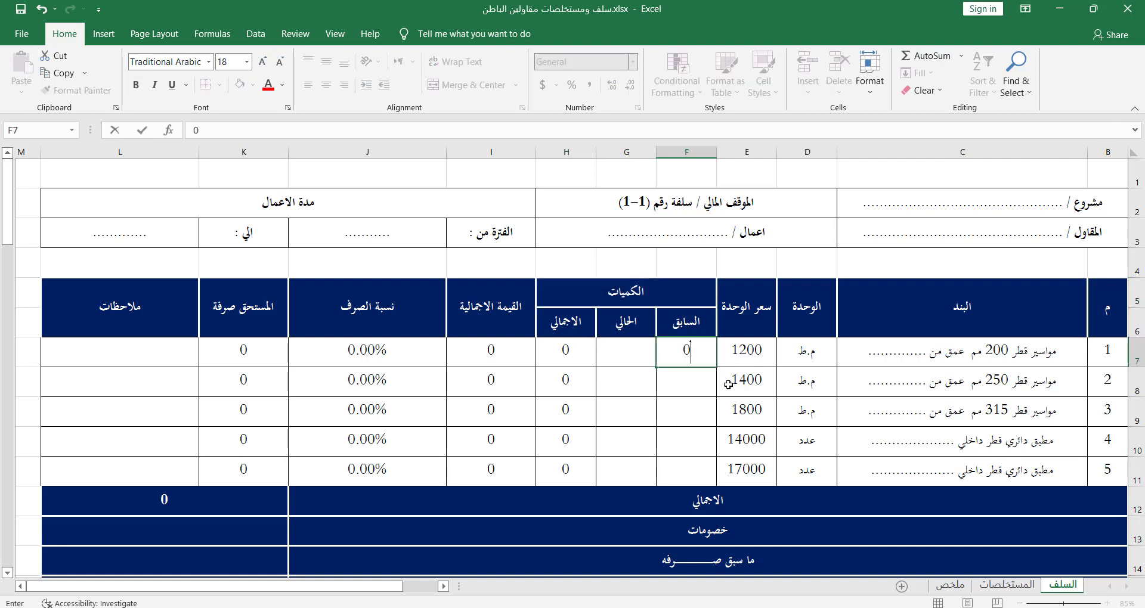
{"action": "key", "text": "Tab"}
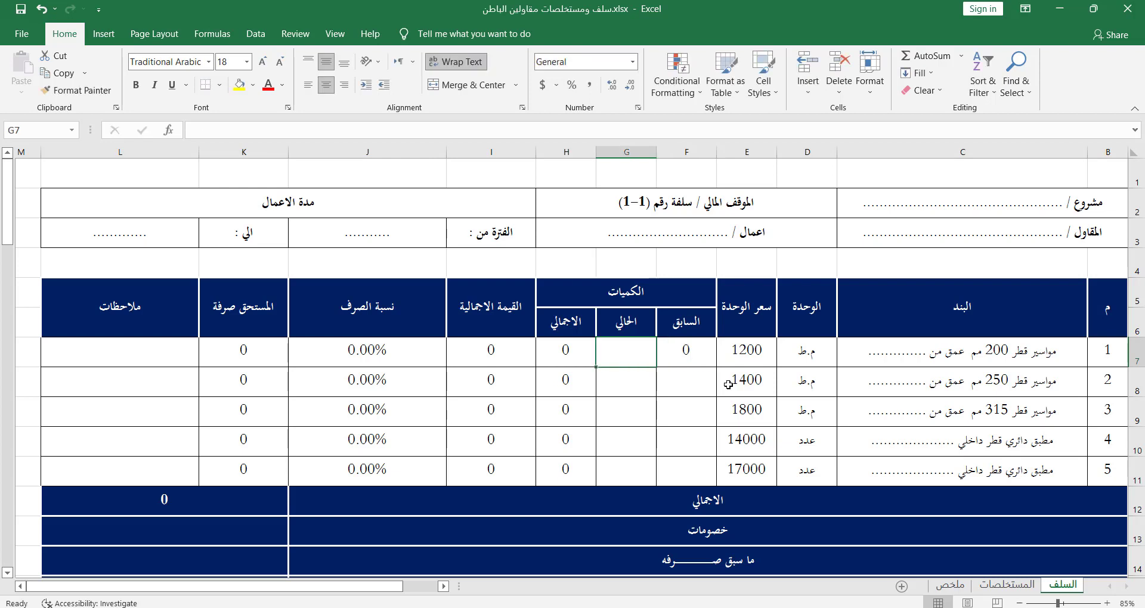
Step: Enter current quantities 100, 150, 100, 5 and 10 in G7:G11
{"action": "type", "text": "100"}
{"action": "key", "text": "Return"}
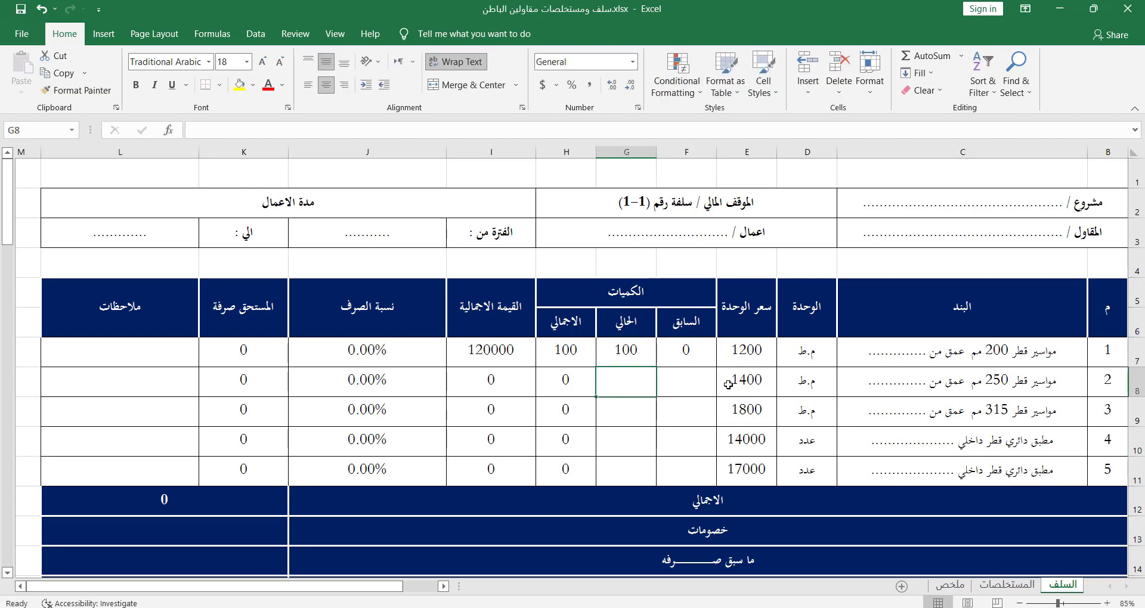
{"action": "type", "text": "150"}
{"action": "key", "text": "Return"}
{"action": "type", "text": "10"}
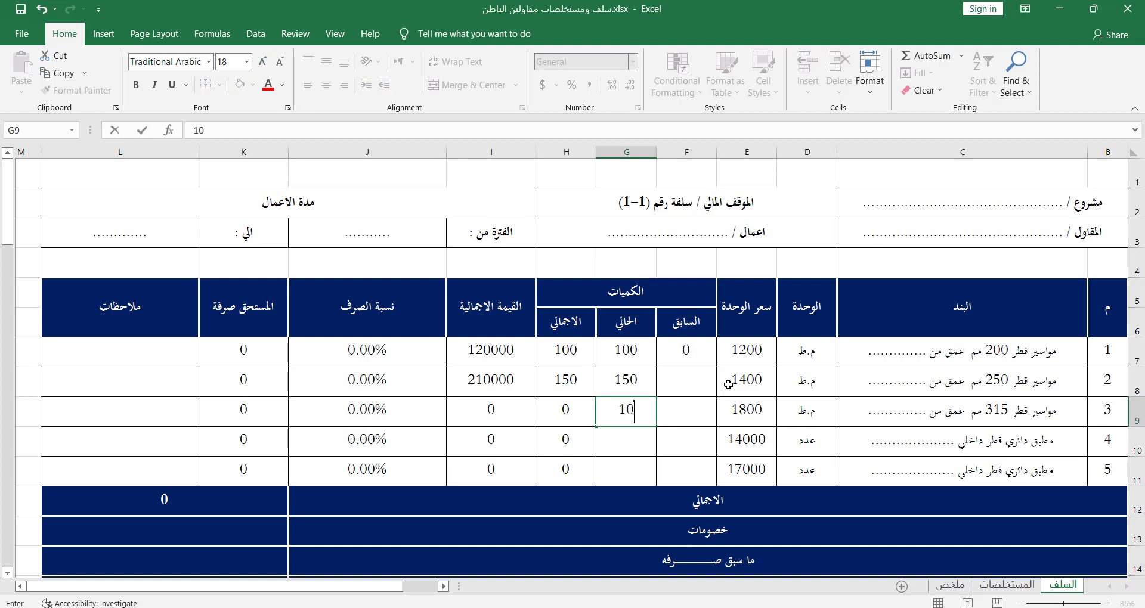
{"action": "type", "text": "0"}
{"action": "key", "text": "Return"}
{"action": "type", "text": "5"}
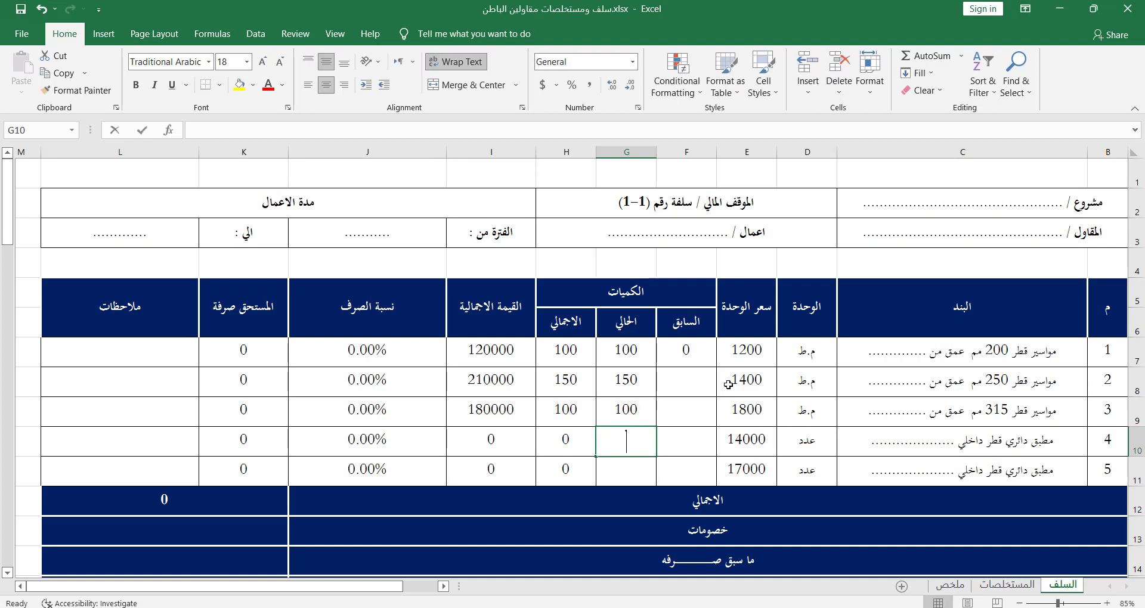
{"action": "key", "text": "Return"}
{"action": "type", "text": "10"}
{"action": "key", "text": "Up"}
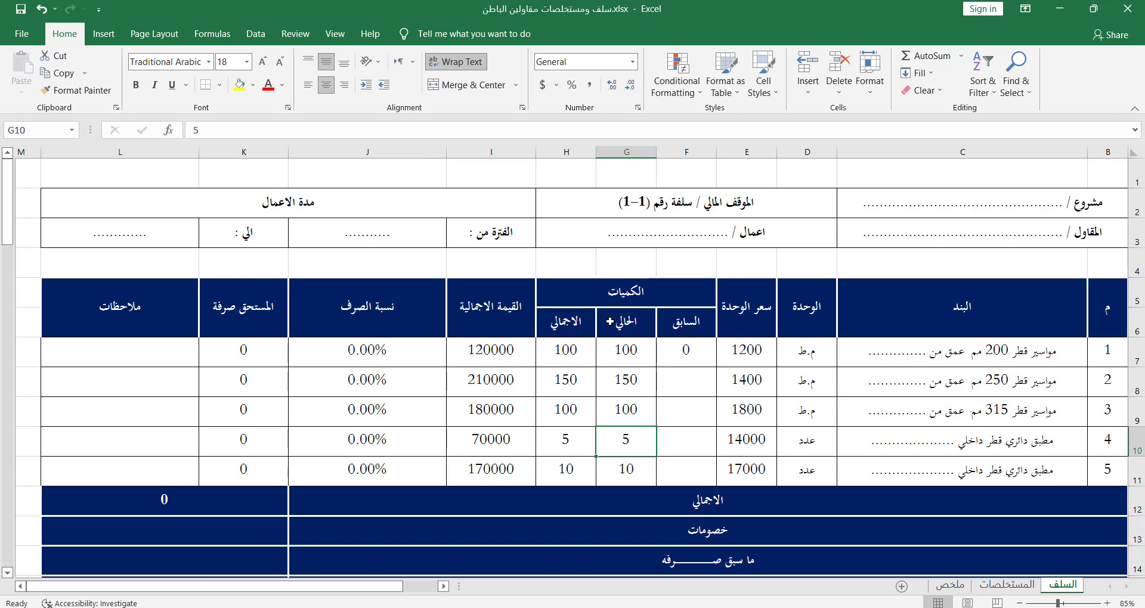
{"action": "left_click", "coordinate": [507, 318]}
Step: Verify item 1's total value formula =H7*E7 and select its disbursement percentage cell J7
{"action": "left_click", "coordinate": [510, 353]}
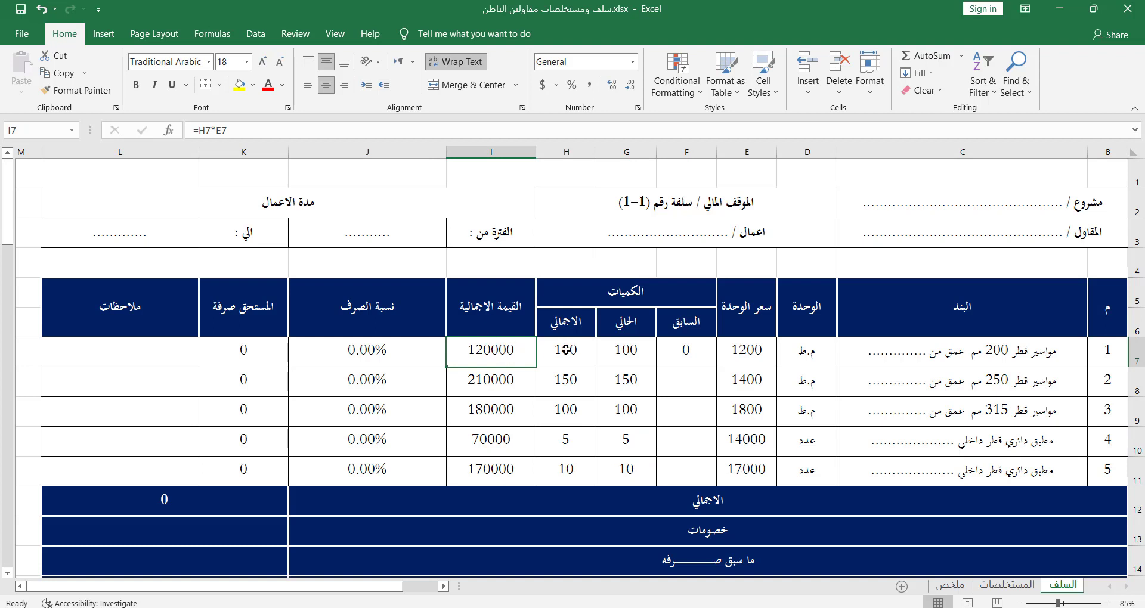
{"action": "double_click", "coordinate": [525, 355]}
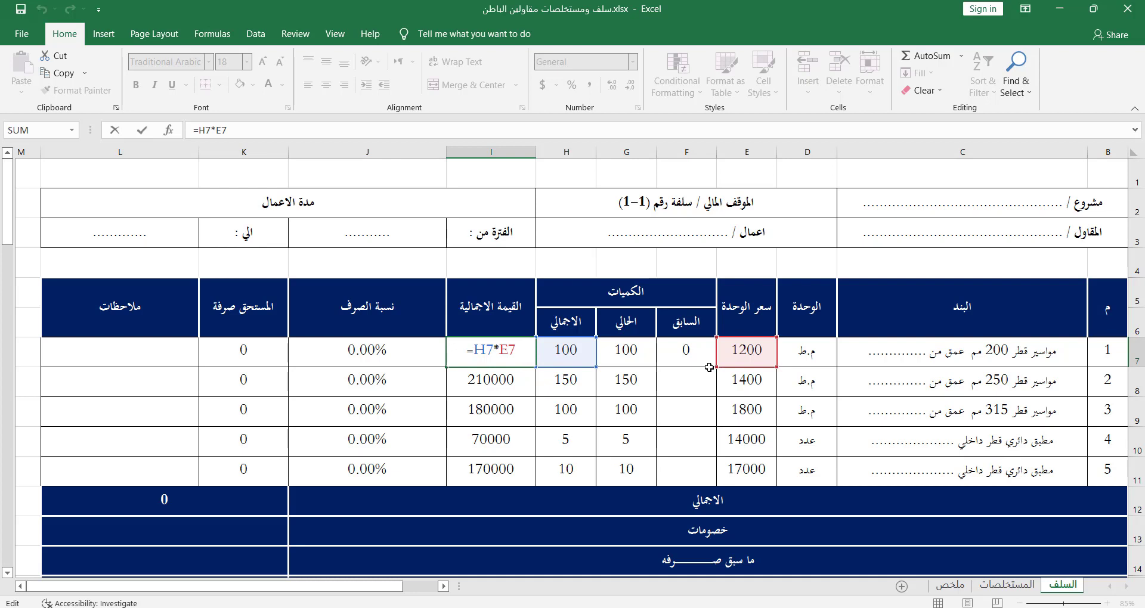
{"action": "key", "text": "Return"}
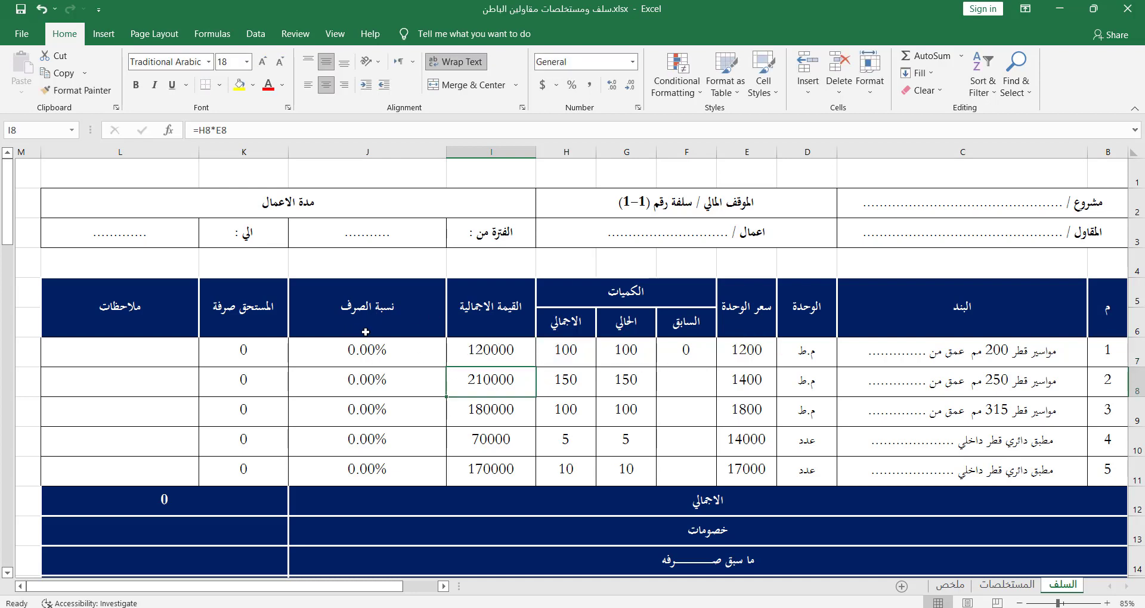
{"action": "left_click", "coordinate": [391, 351]}
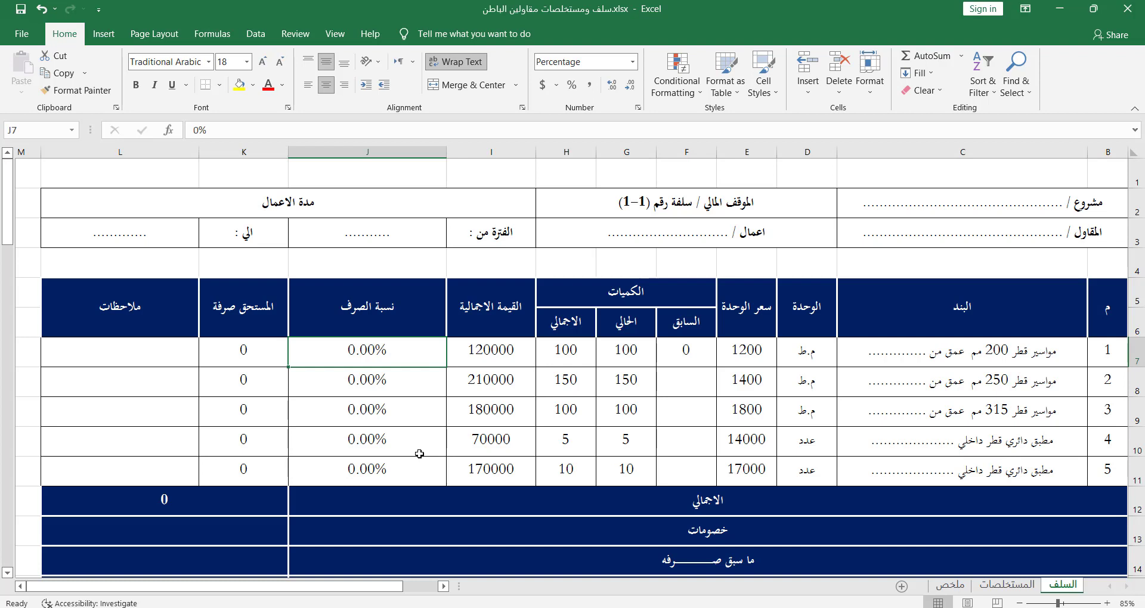
Step: Set item 1's disbursement rate to 50% and fill it down to the other four items
{"action": "type", "text": "50"}
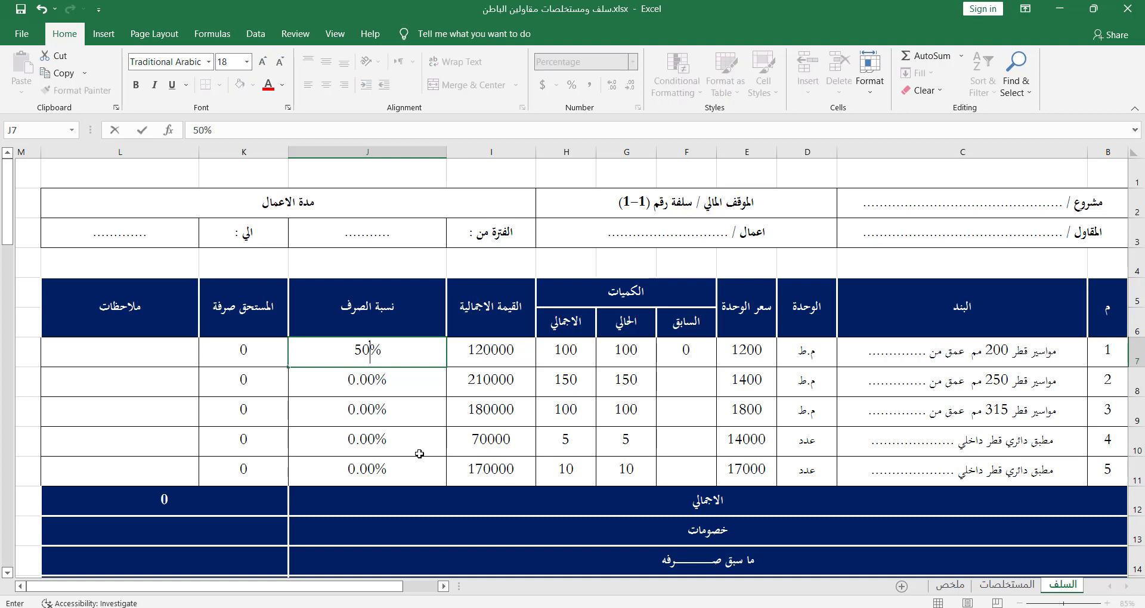
{"action": "key", "text": "Return"}
{"action": "left_click", "coordinate": [329, 353]}
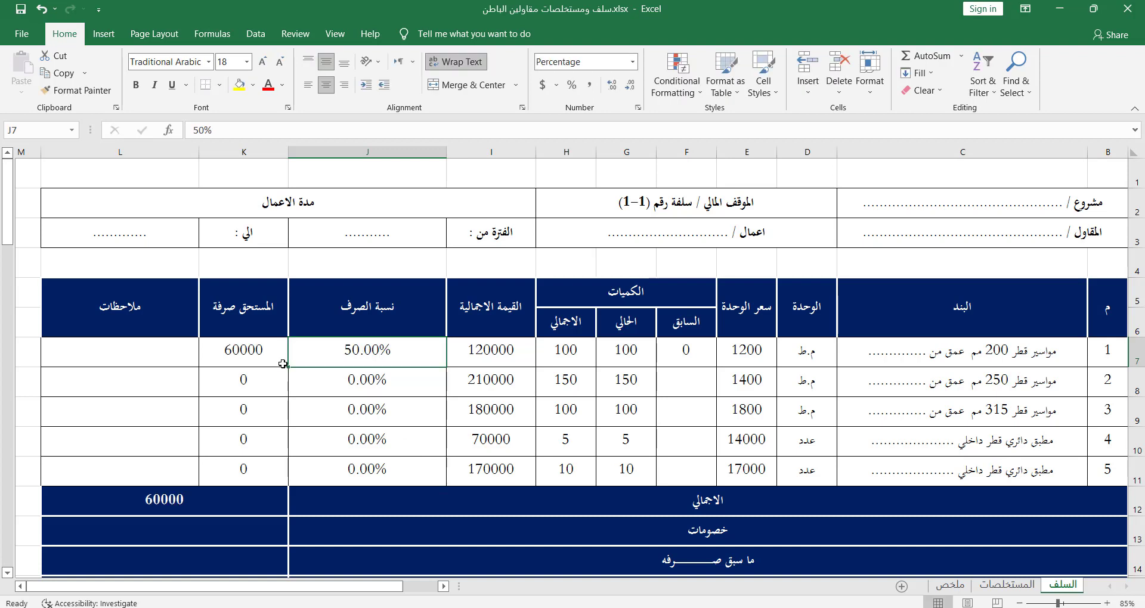
{"action": "left_click_drag", "start_coordinate": [287, 368], "coordinate": [299, 475]}
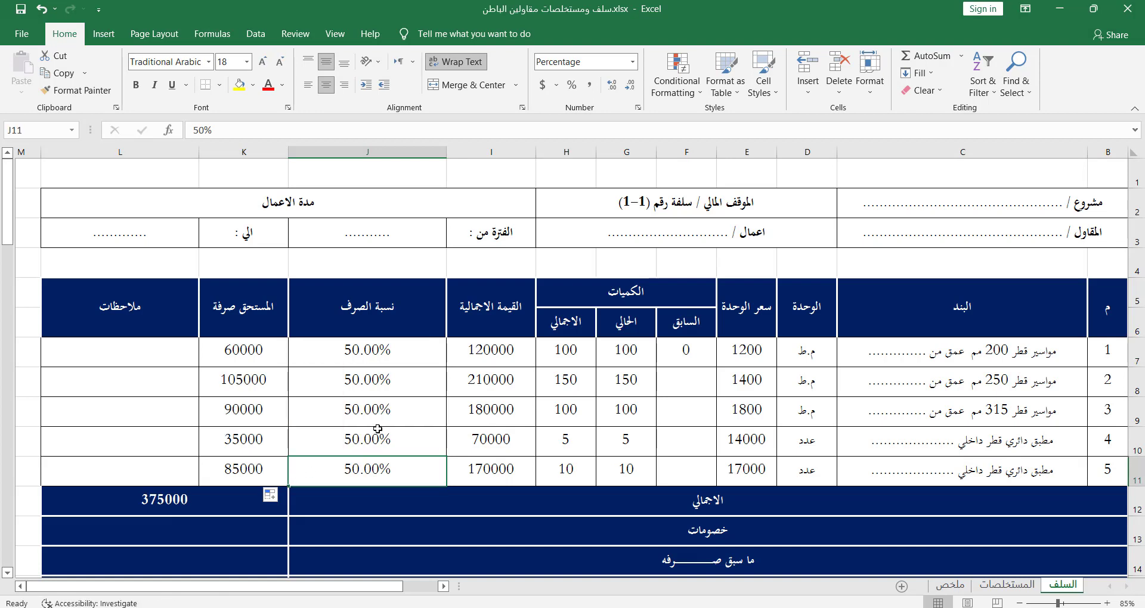
{"action": "left_click", "coordinate": [265, 404]}
Step: Confirm the due amount =J7*I7 and the due total =SUM(K7:K11) of 375000
{"action": "left_click", "coordinate": [263, 316]}
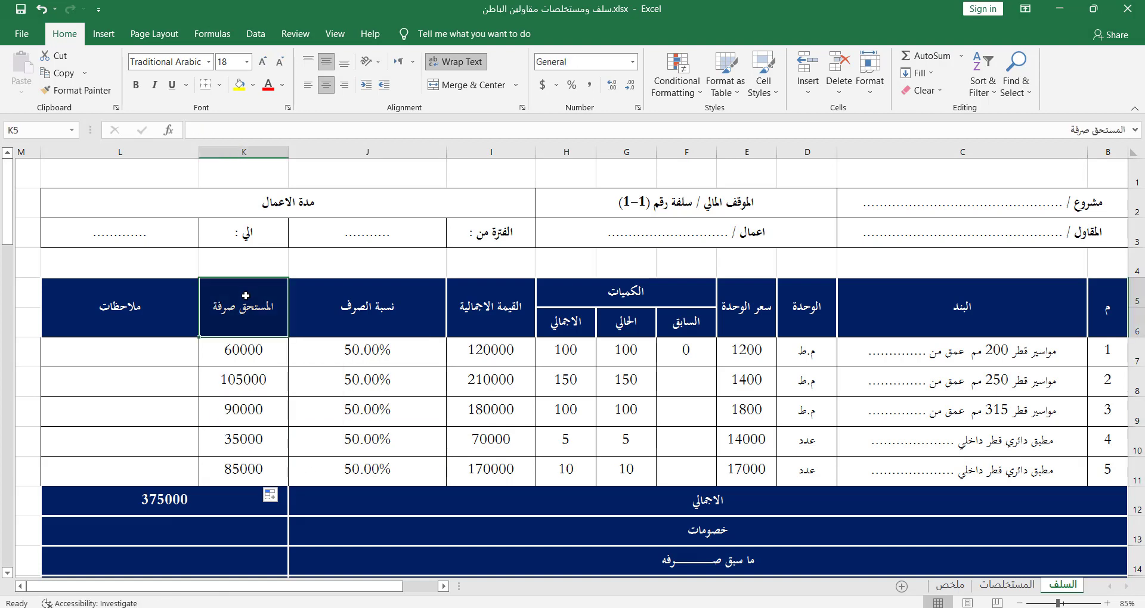
{"action": "double_click", "coordinate": [257, 352]}
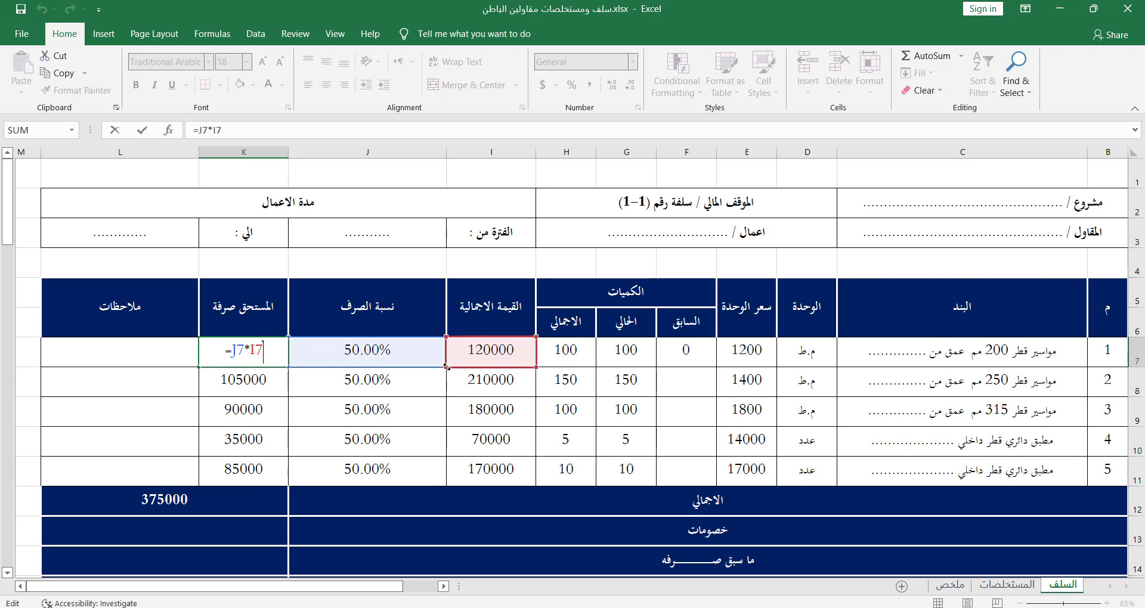
{"action": "key", "text": "Return"}
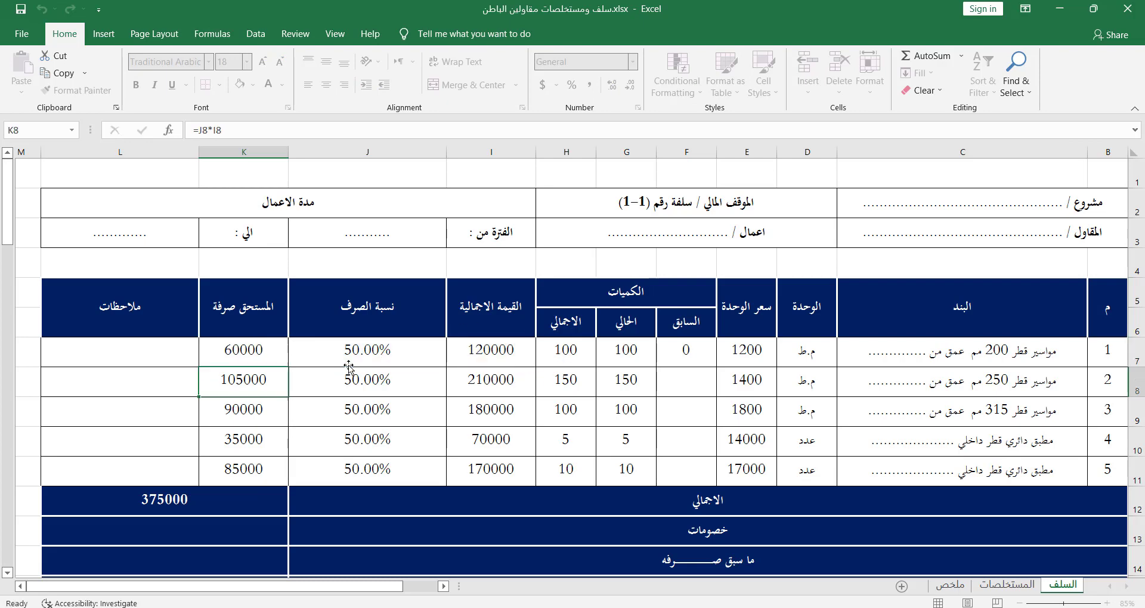
{"action": "scroll", "coordinate": [348, 365], "scroll_direction": "down", "scroll_amount": 1}
{"action": "scroll", "coordinate": [312, 346], "scroll_direction": "up", "scroll_amount": 1}
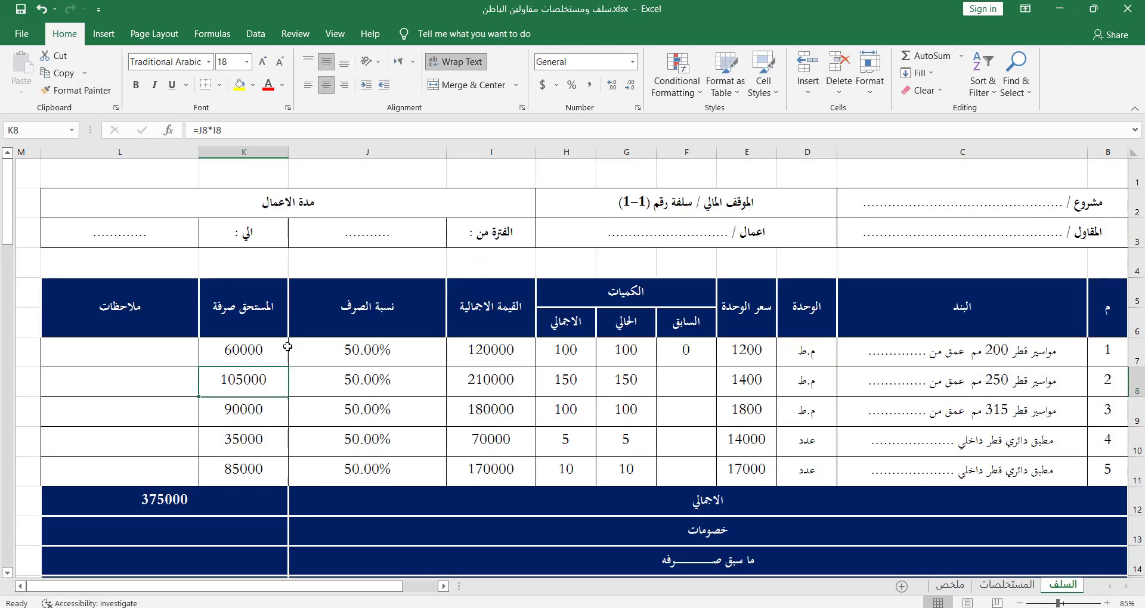
{"action": "double_click", "coordinate": [253, 496]}
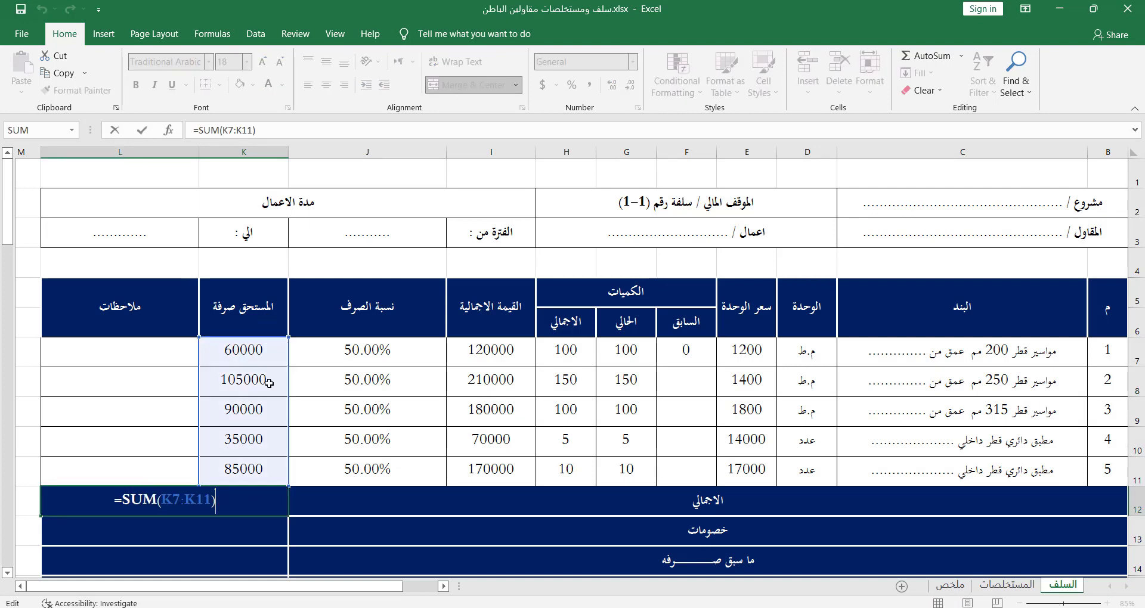
{"action": "key", "text": "Return"}
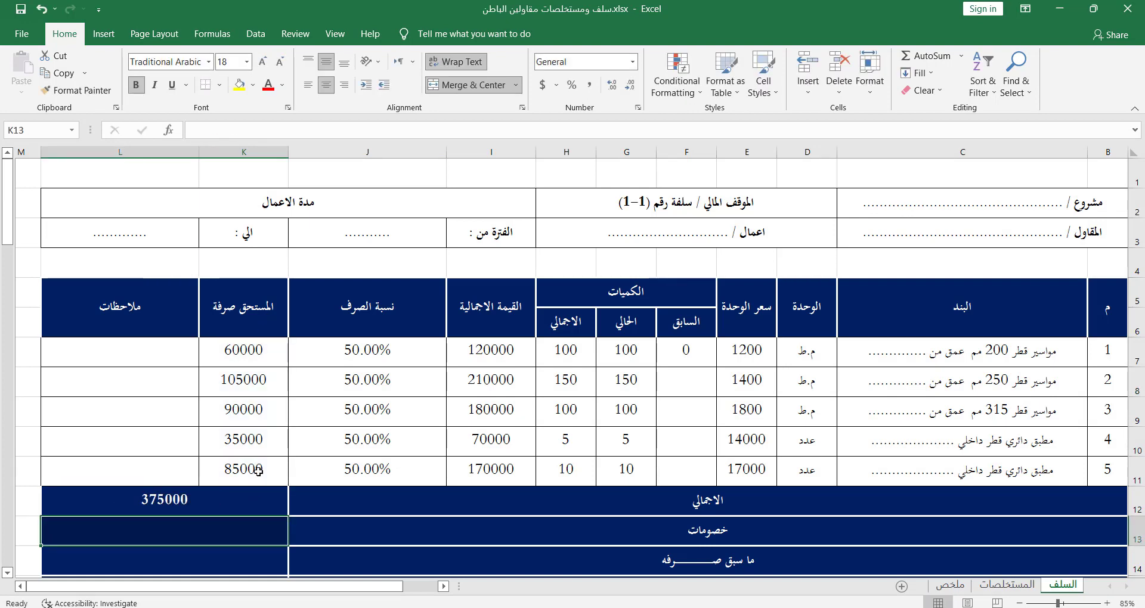
{"action": "scroll", "coordinate": [258, 471], "scroll_direction": "down", "scroll_amount": 2}
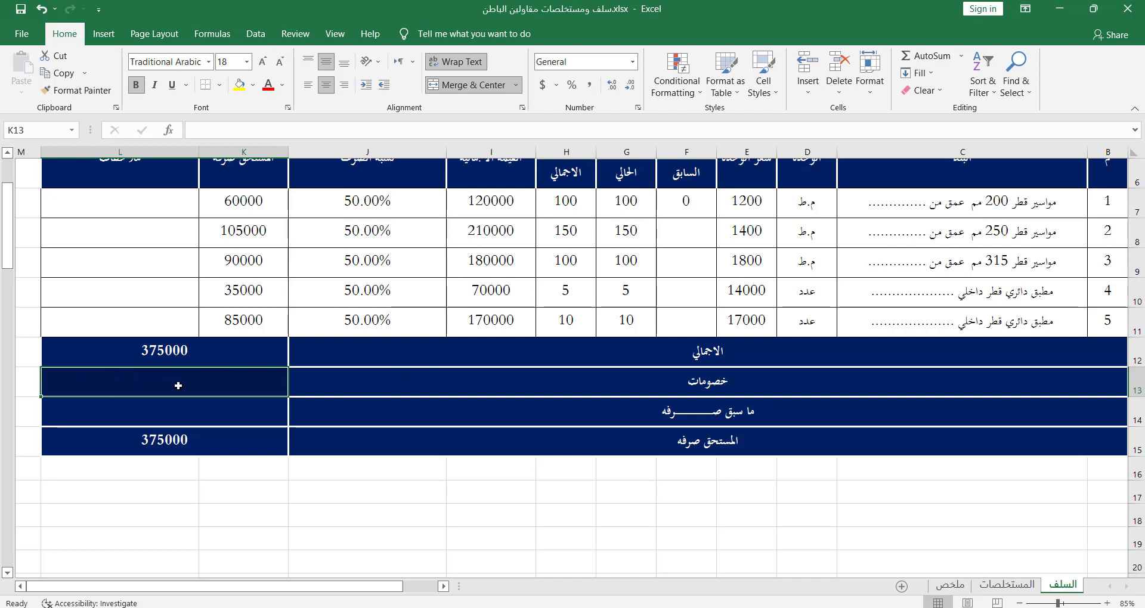
Step: Enter 0 for both previously paid and deductions in the summary
{"action": "left_click", "coordinate": [648, 416]}
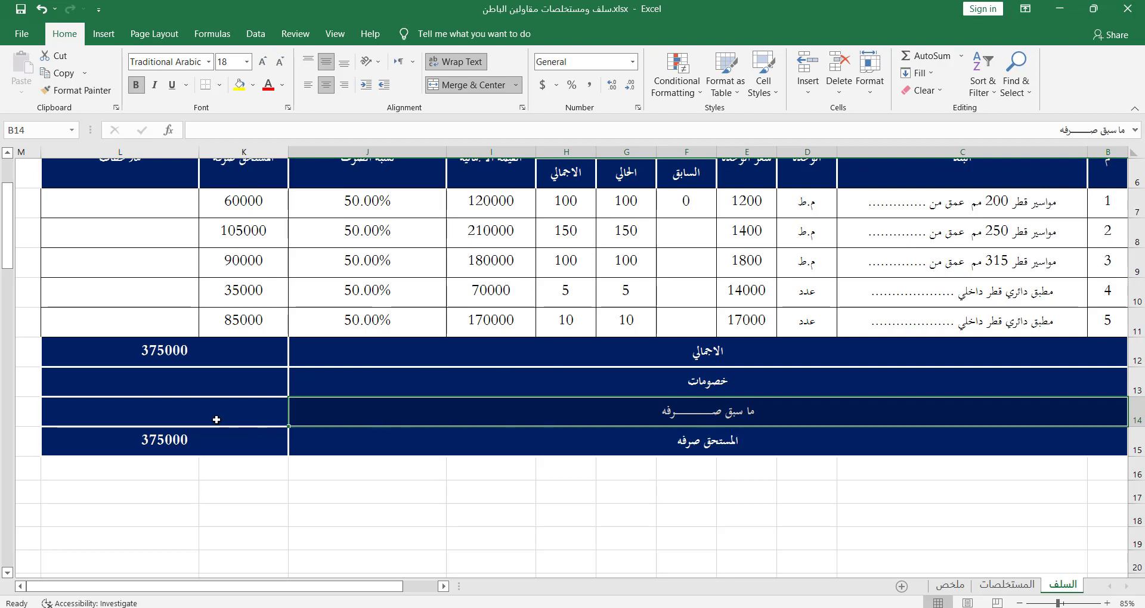
{"action": "left_click", "coordinate": [245, 413]}
{"action": "type", "text": "0"}
{"action": "key", "text": "Up"}
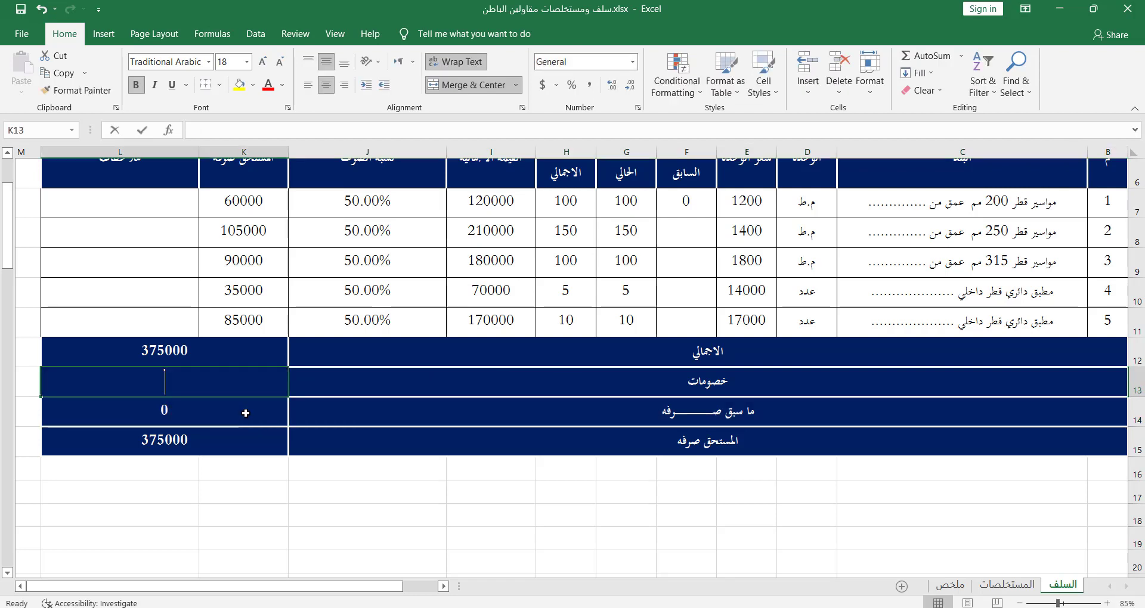
{"action": "type", "text": "0"}
{"action": "key", "text": "Return"}
{"action": "key", "text": "Return"}
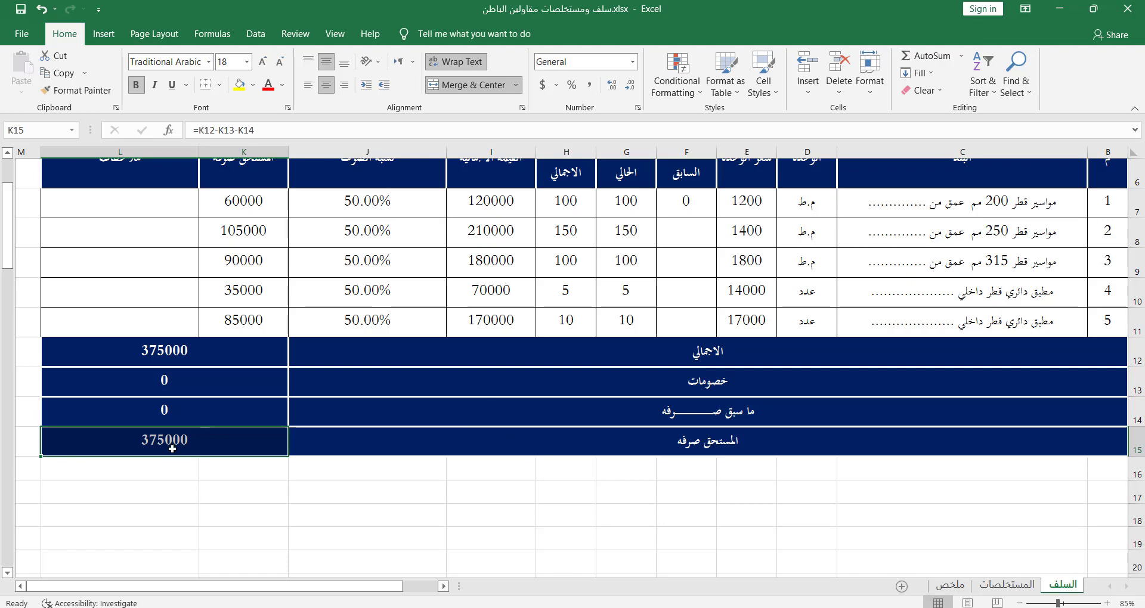
Step: Confirm net due =K12-K13-K14 still shows 375000
{"action": "double_click", "coordinate": [174, 443]}
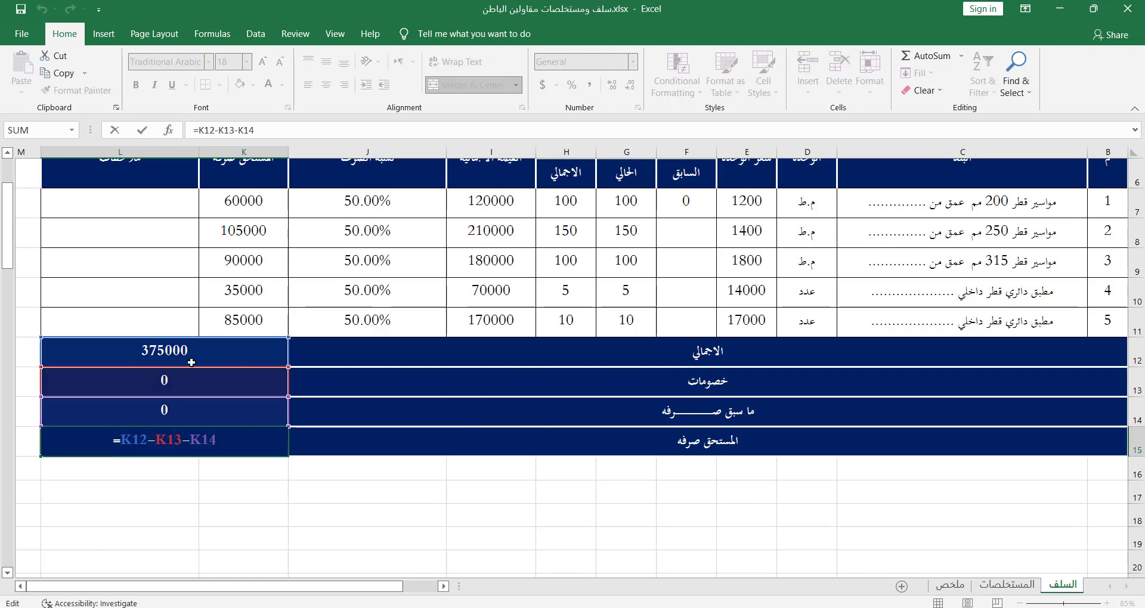
{"action": "key", "text": "Return"}
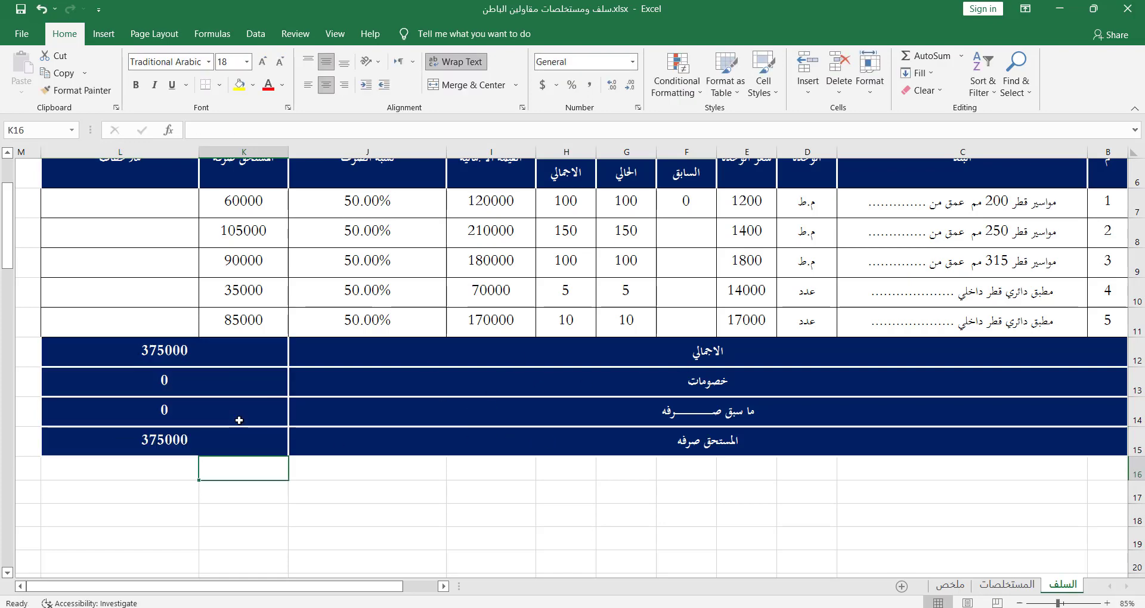
{"action": "scroll", "coordinate": [417, 334], "scroll_direction": "up", "scroll_amount": 2}
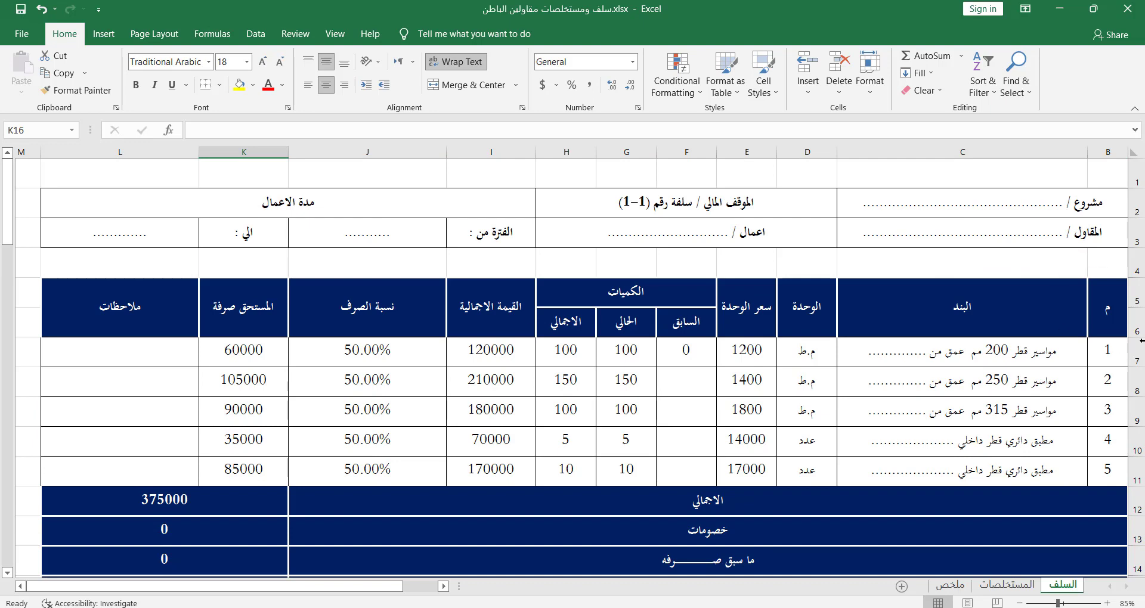
{"action": "mouse_move", "coordinate": [1136, 203]}
{"action": "left_mouse_down"}
{"action": "mouse_move", "coordinate": [1139, 527]}
{"action": "mouse_move", "coordinate": [1137, 507]}
{"action": "left_mouse_up"}
Step: Copy rows 2–15 and insert the copied advance block at row 19
{"action": "right_click", "coordinate": [1136, 253]}
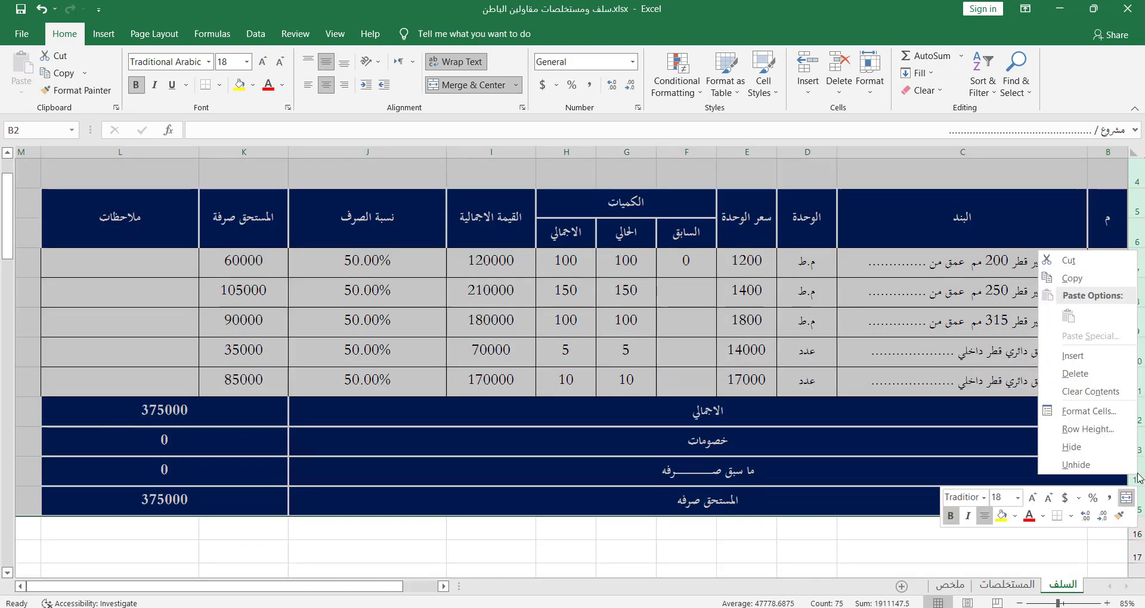
{"action": "left_click", "coordinate": [1072, 278]}
{"action": "scroll", "coordinate": [596, 358], "scroll_direction": "down", "scroll_amount": 2}
{"action": "left_click", "coordinate": [1135, 395]}
{"action": "right_click", "coordinate": [1136, 395]}
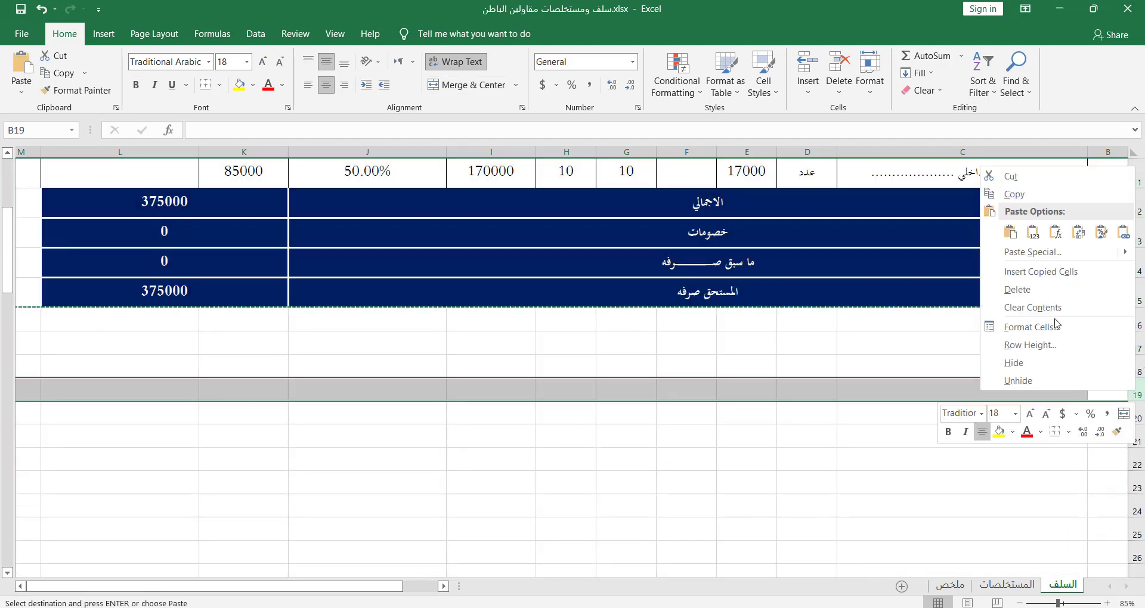
{"action": "left_click", "coordinate": [1031, 271]}
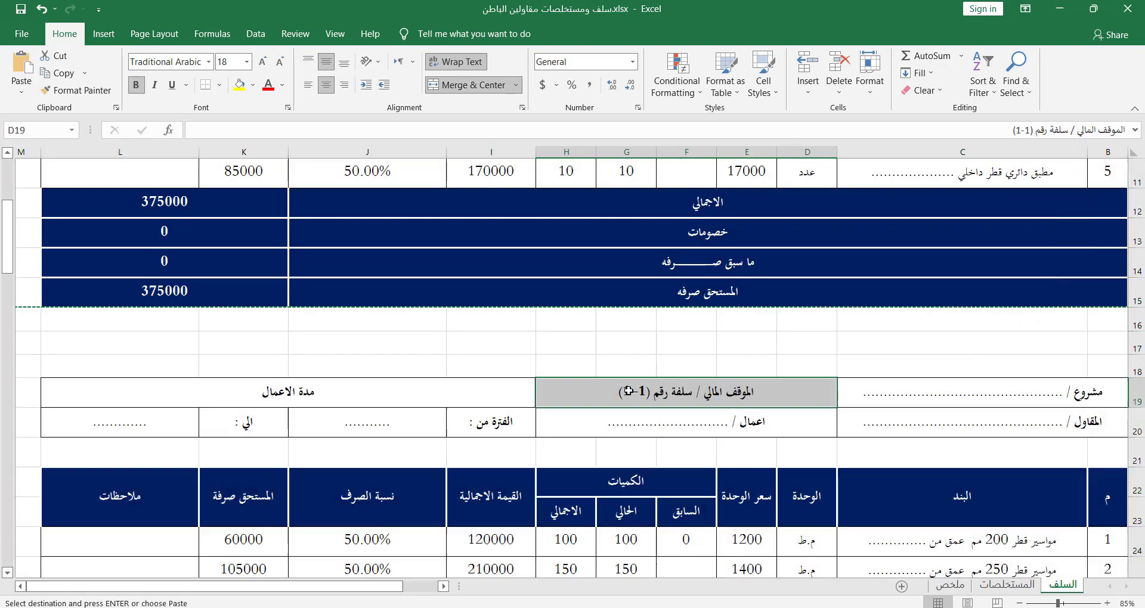
Step: Change the copied block's title to advance number (1-2)
{"action": "double_click", "coordinate": [627, 391]}
{"action": "double_click", "coordinate": [626, 391]}
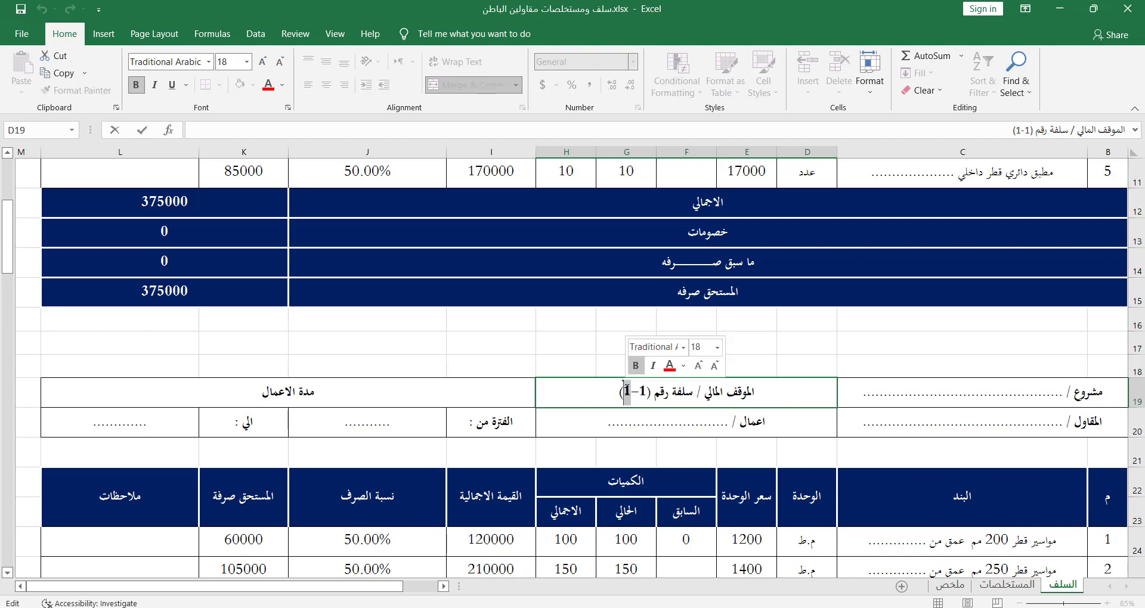
{"action": "type", "text": "2"}
{"action": "left_click", "coordinate": [677, 473]}
{"action": "scroll", "coordinate": [657, 435], "scroll_direction": "up", "scroll_amount": 2}
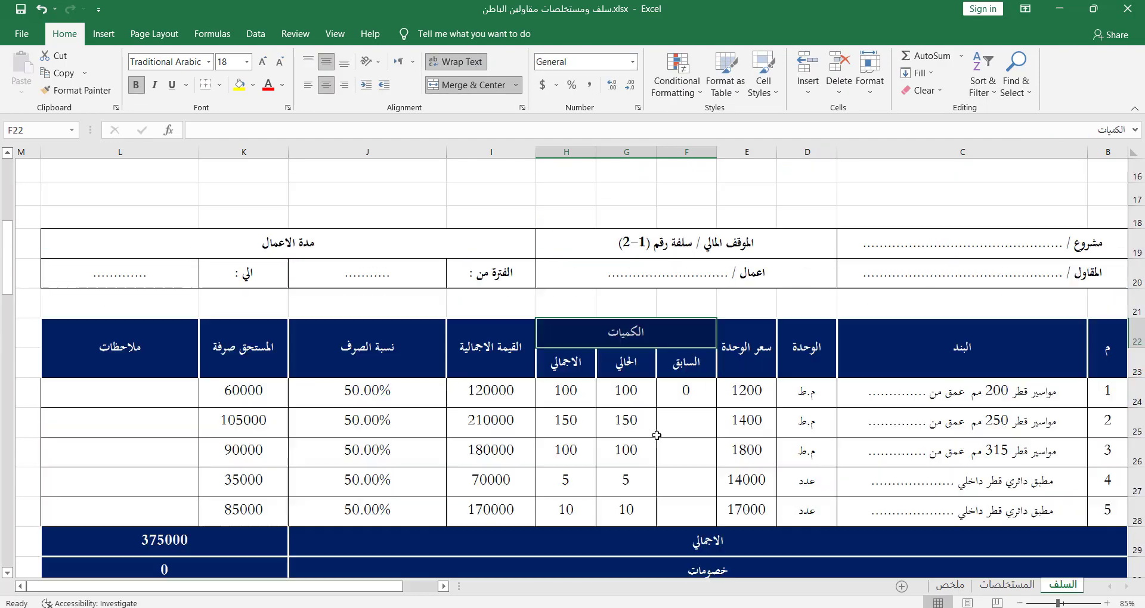
Step: Enter prior quantities 100, 150, 100, 5 and 10 for advance (1-2)'s five items
{"action": "left_click", "coordinate": [677, 394]}
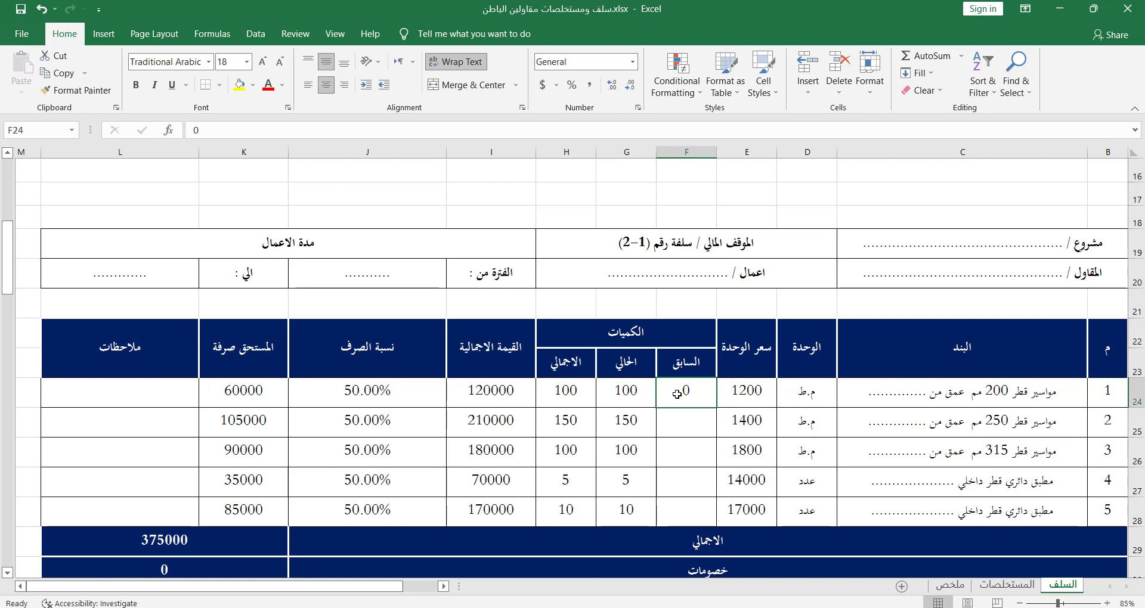
{"action": "type", "text": "1"}
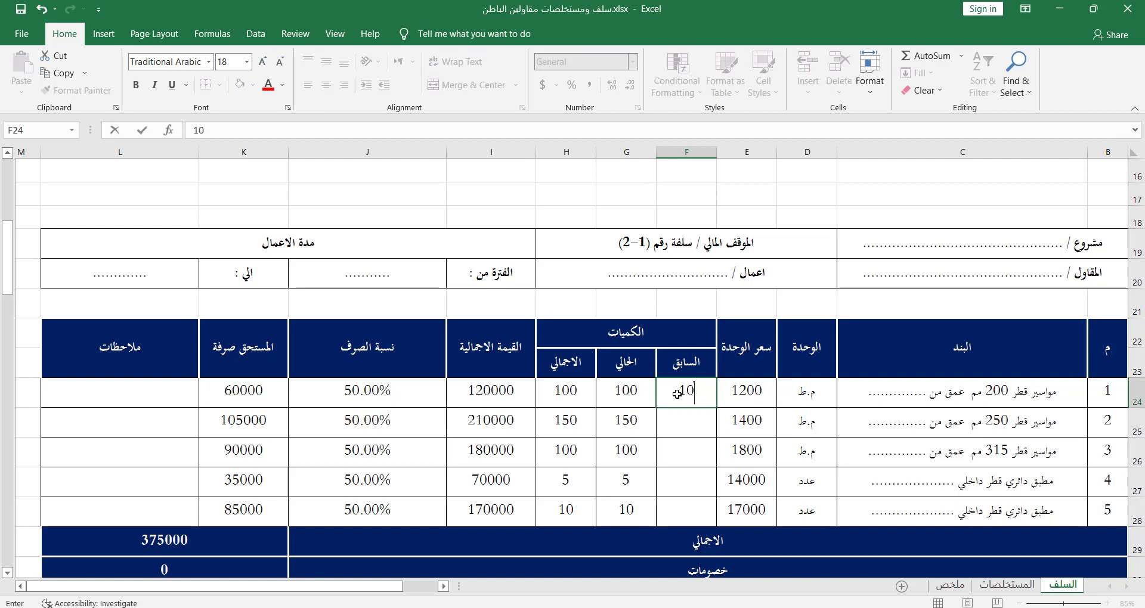
{"action": "type", "text": "00"}
{"action": "key", "text": "Return"}
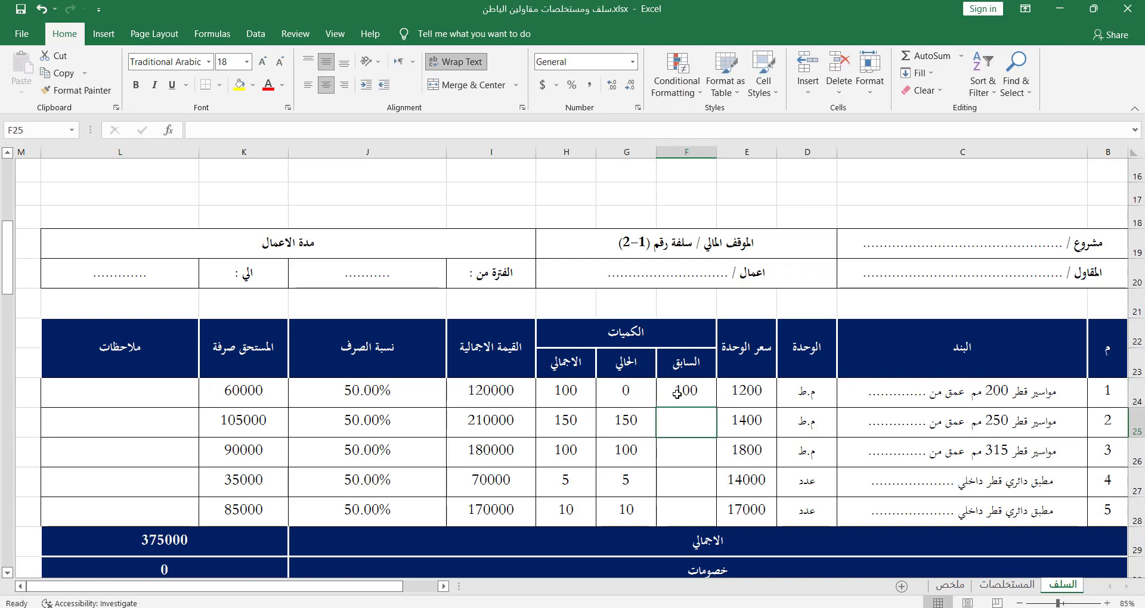
{"action": "type", "text": "150"}
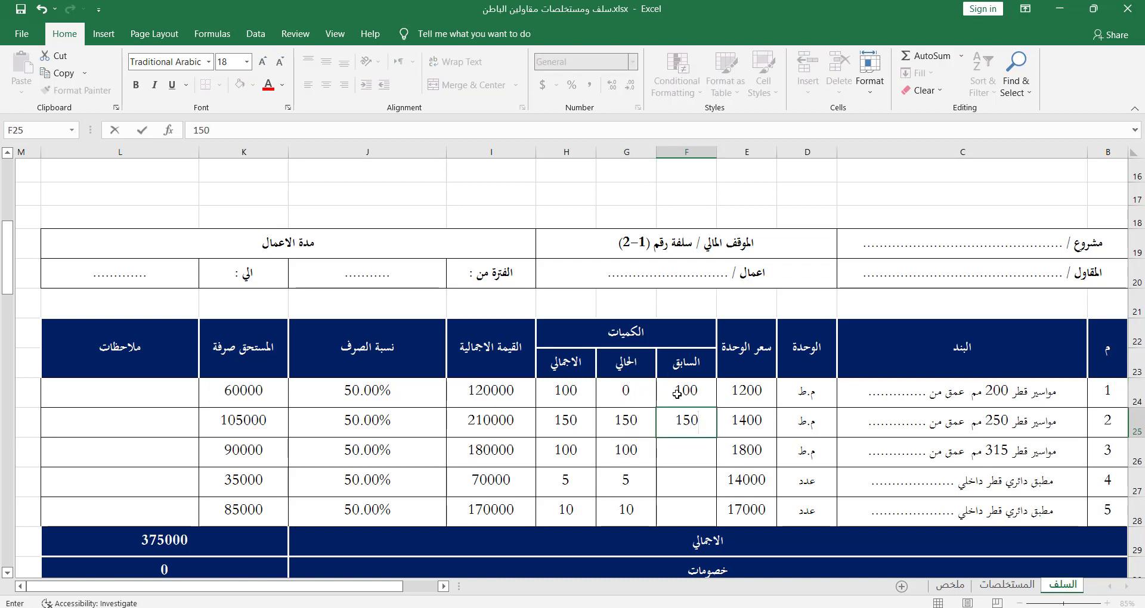
{"action": "key", "text": "Return"}
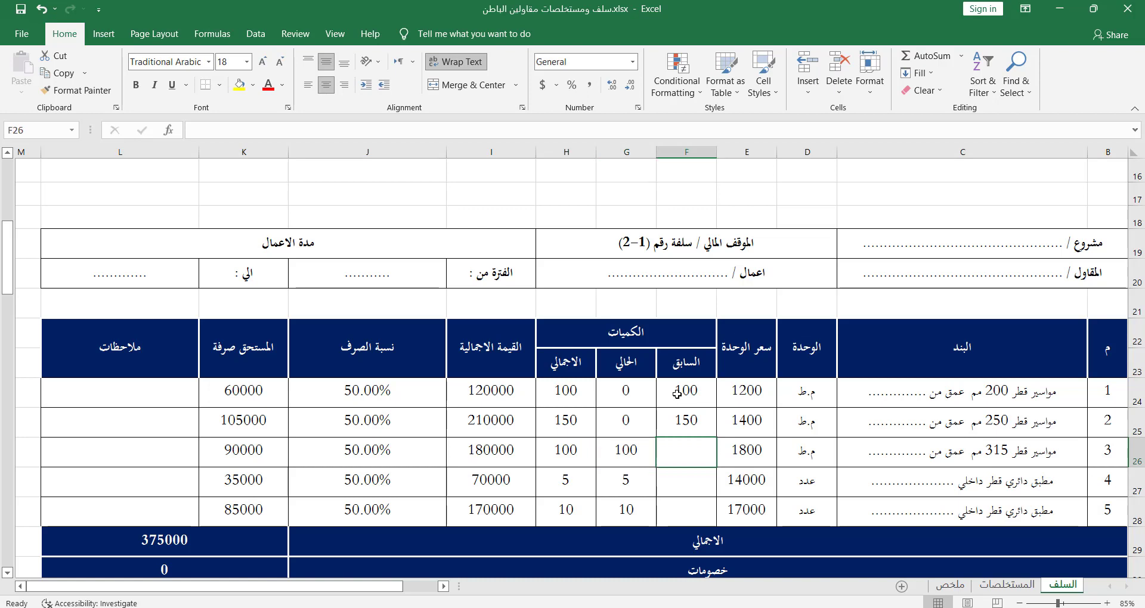
{"action": "type", "text": "1"}
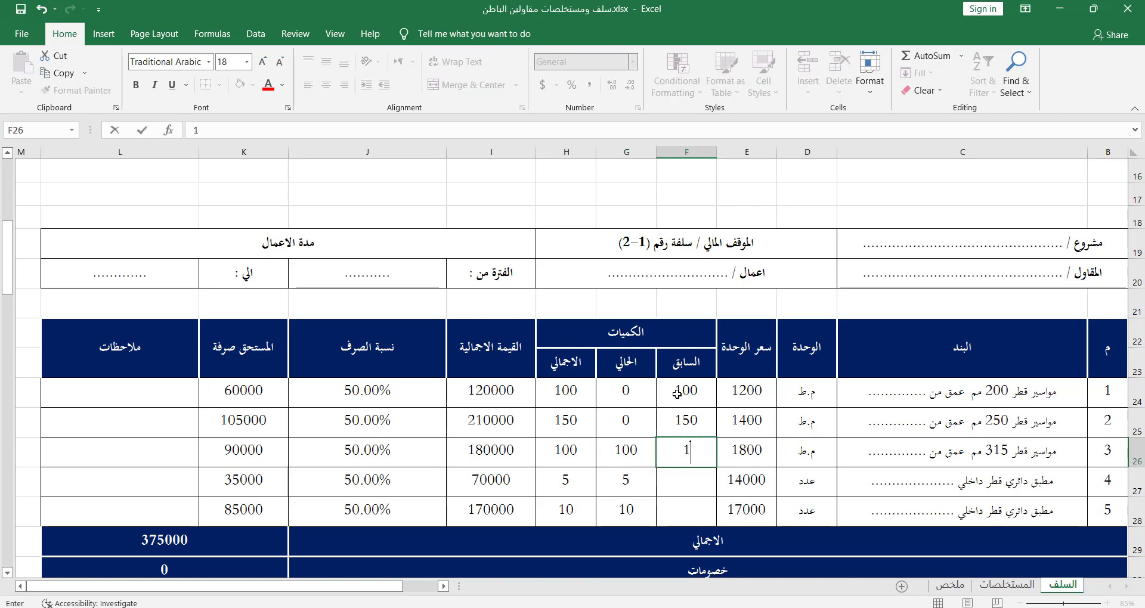
{"action": "type", "text": "00"}
{"action": "key", "text": "Return"}
{"action": "type", "text": "5"}
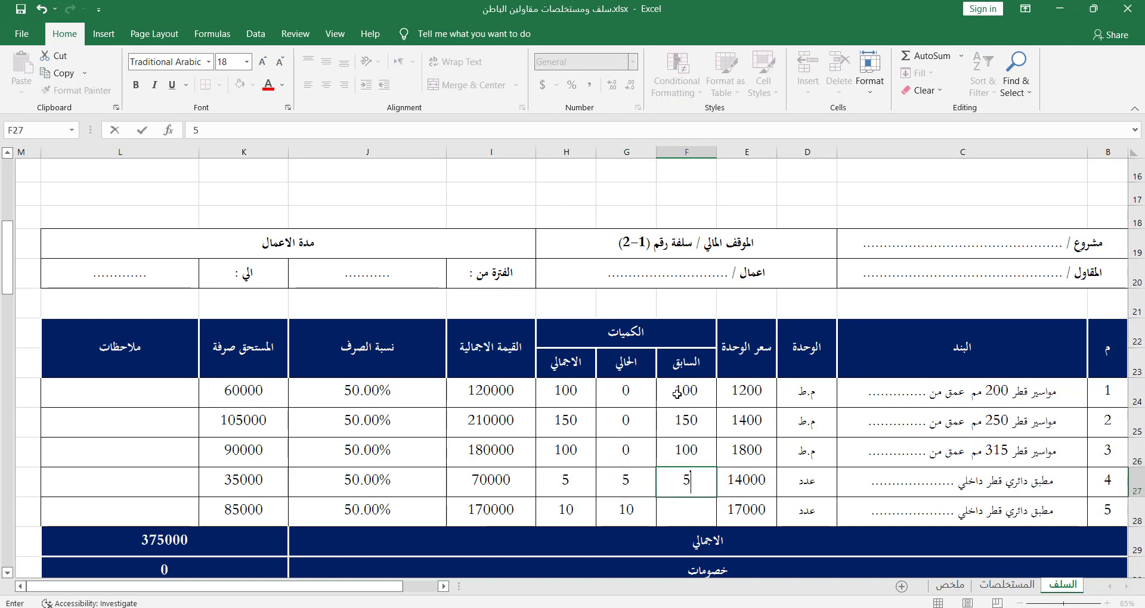
{"action": "key", "text": "Return"}
{"action": "type", "text": "10"}
{"action": "key", "text": "Tab"}
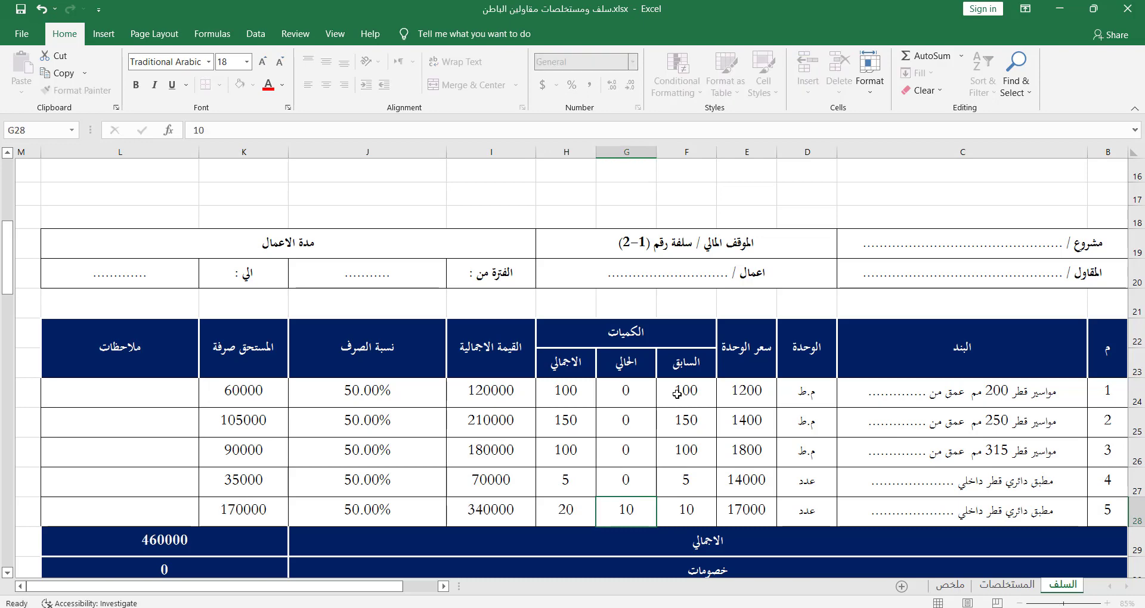
{"action": "key", "text": "Up"}
{"action": "key", "text": "Up"}
{"action": "scroll", "coordinate": [165, 319], "scroll_direction": "down", "scroll_amount": 2}
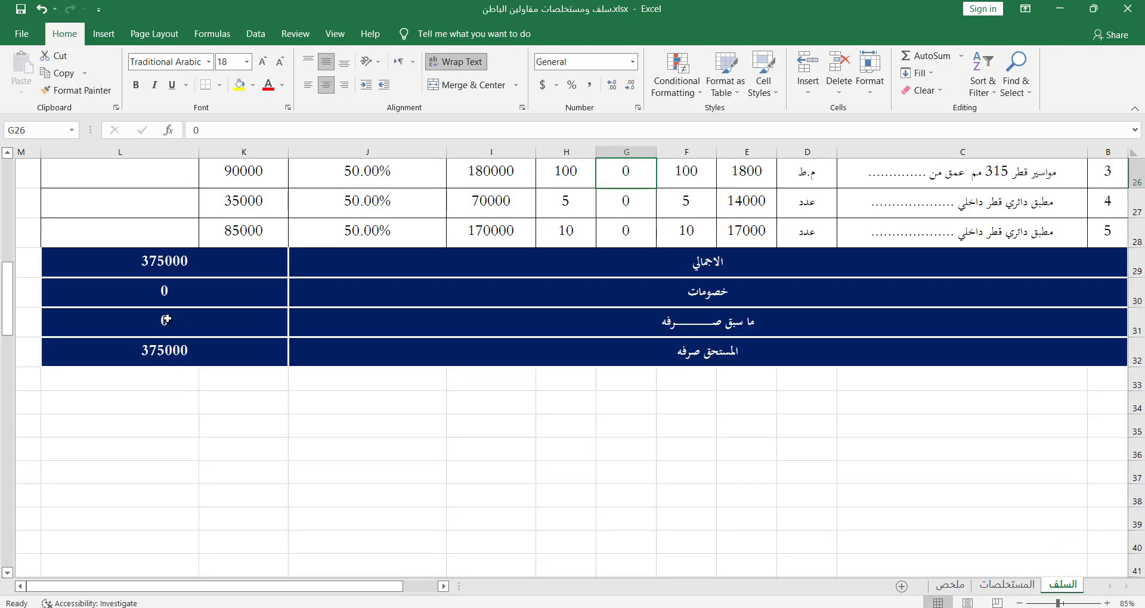
{"action": "scroll", "coordinate": [182, 338], "scroll_direction": "up", "scroll_amount": 8}
{"action": "scroll", "coordinate": [182, 339], "scroll_direction": "down", "scroll_amount": 2}
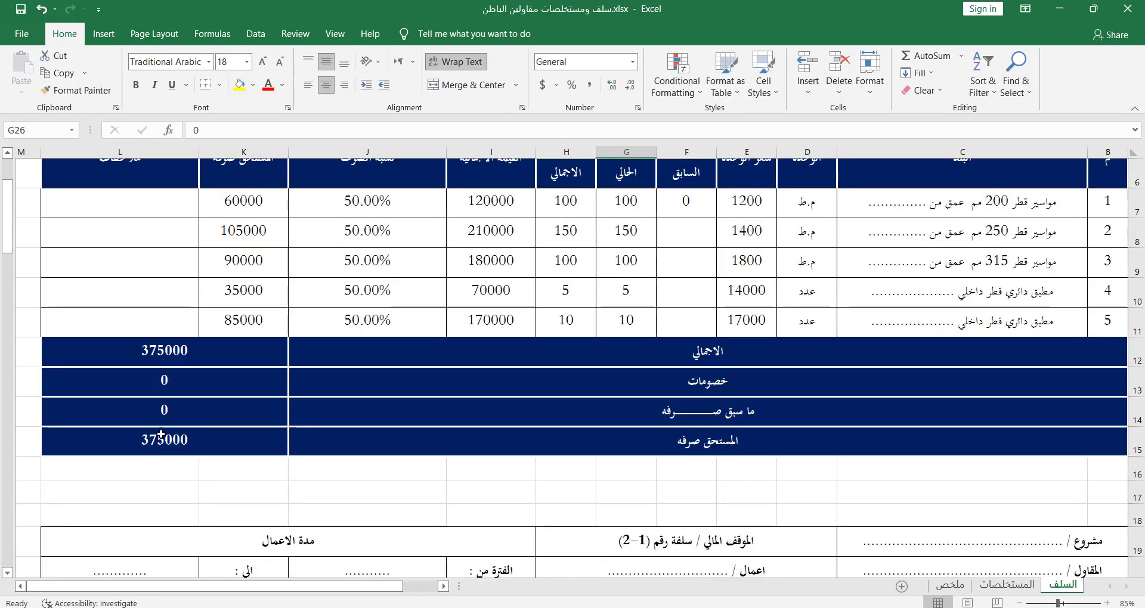
{"action": "scroll", "coordinate": [203, 438], "scroll_direction": "down", "scroll_amount": 4}
{"action": "scroll", "coordinate": [462, 422], "scroll_direction": "down", "scroll_amount": 2}
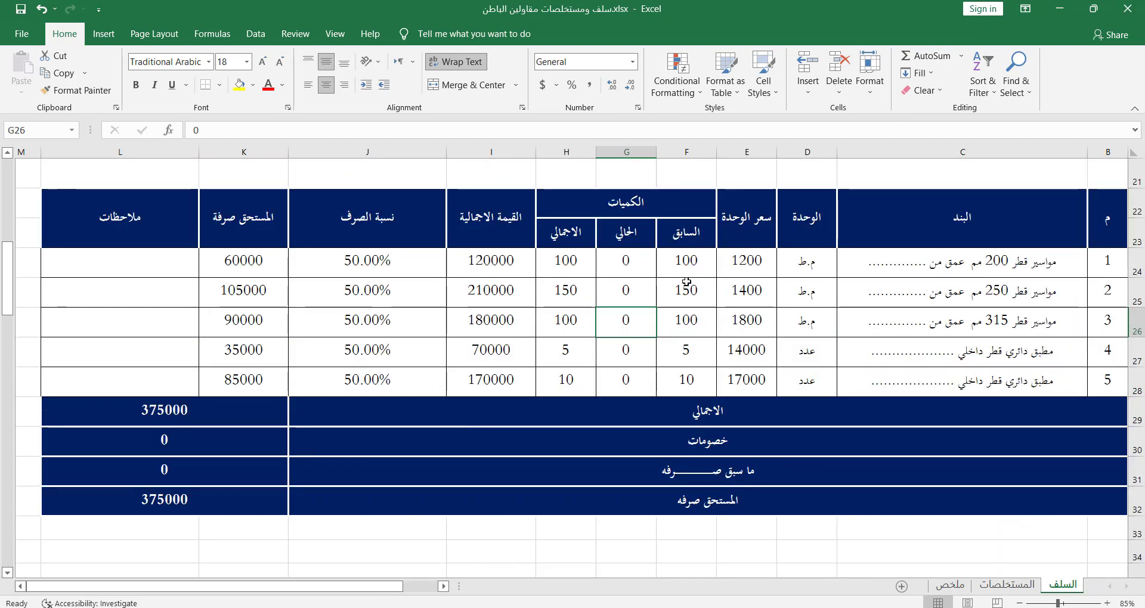
{"action": "scroll", "coordinate": [681, 328], "scroll_direction": "up", "scroll_amount": 2}
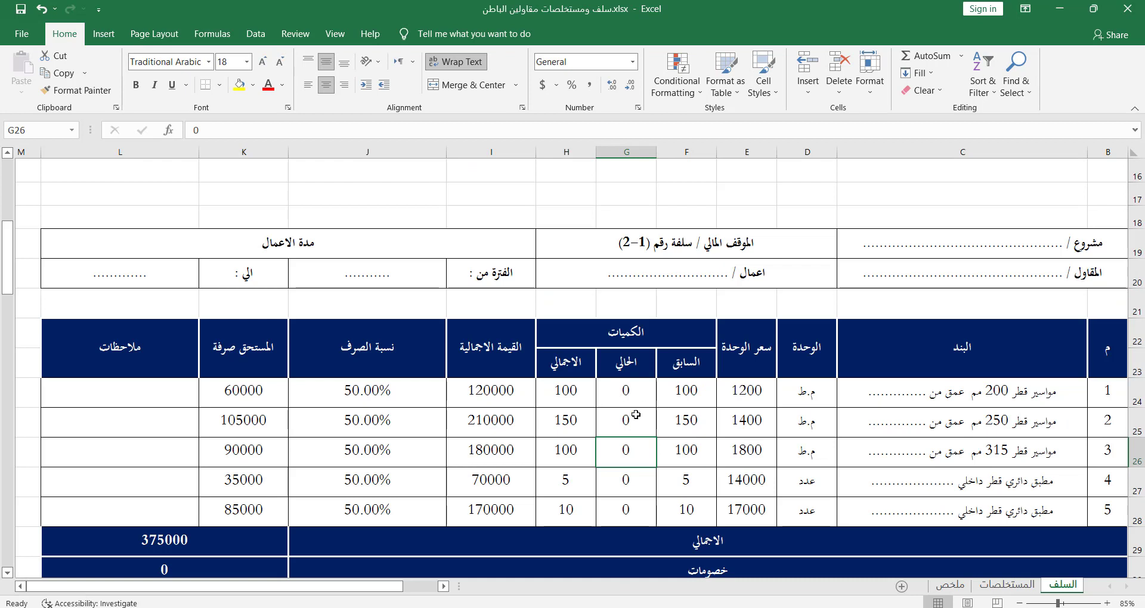
Step: Enter current quantities 200, 4 and 3 for items 2, 4 and 5
{"action": "left_click", "coordinate": [635, 417]}
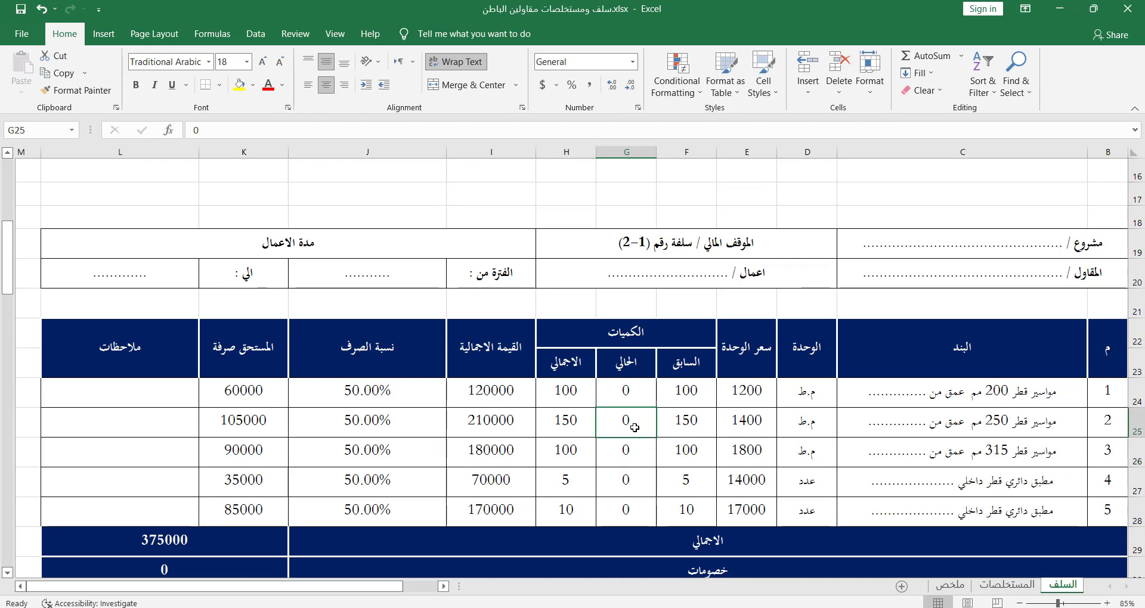
{"action": "type", "text": "200"}
{"action": "key", "text": "Return"}
{"action": "key", "text": "Return"}
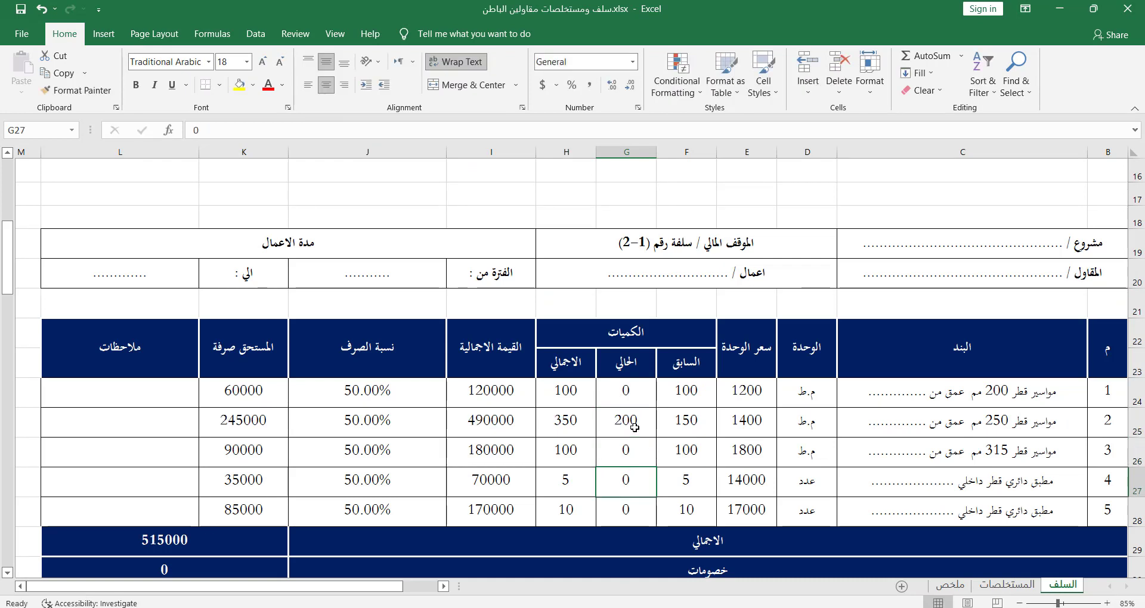
{"action": "type", "text": "4"}
{"action": "key", "text": "Return"}
{"action": "type", "text": "3"}
{"action": "key", "text": "Up"}
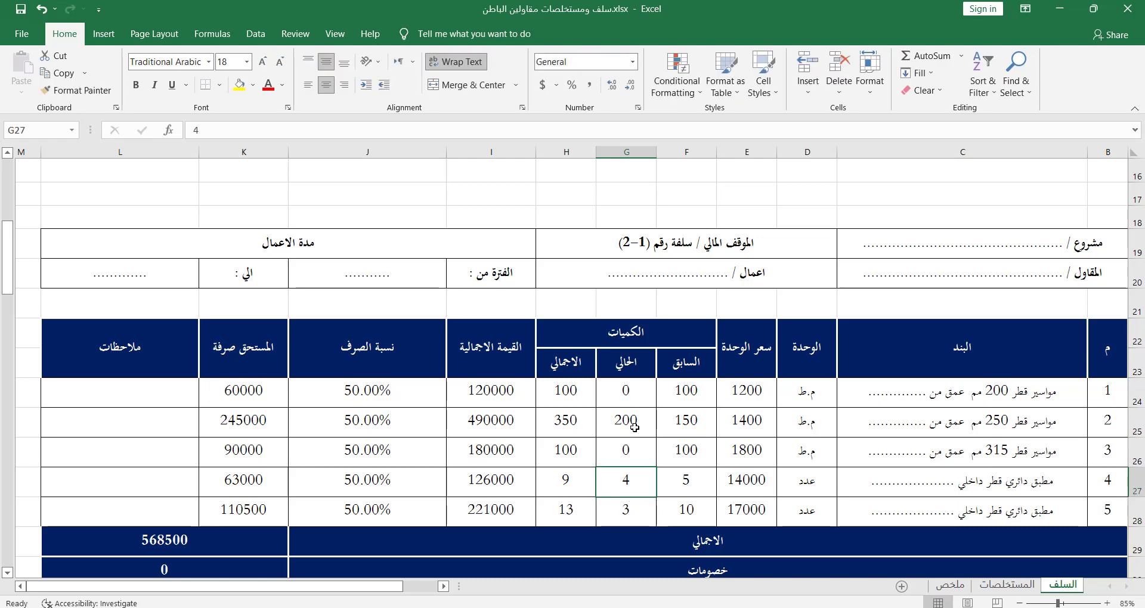
{"action": "scroll", "coordinate": [421, 261], "scroll_direction": "down", "scroll_amount": 2}
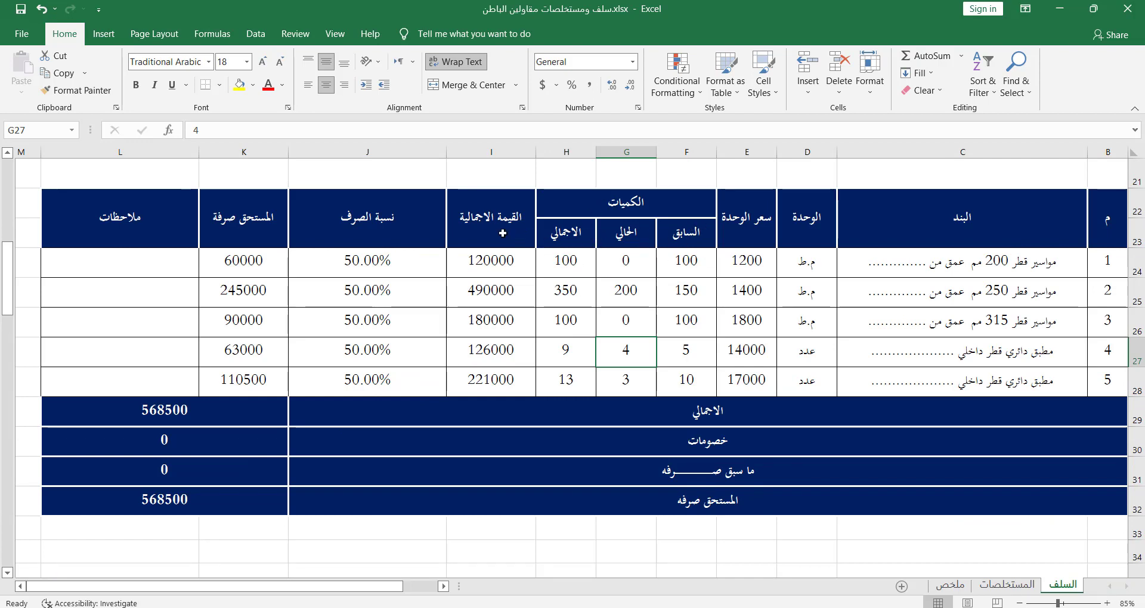
{"action": "left_click_drag", "start_coordinate": [506, 226], "coordinate": [504, 320]}
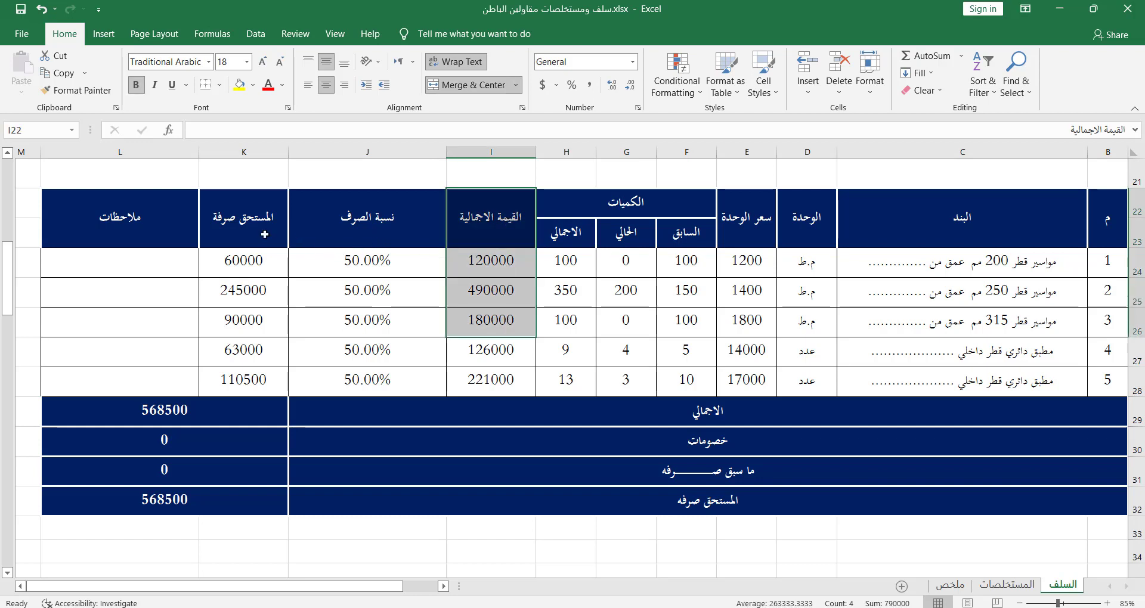
{"action": "left_click", "coordinate": [257, 262]}
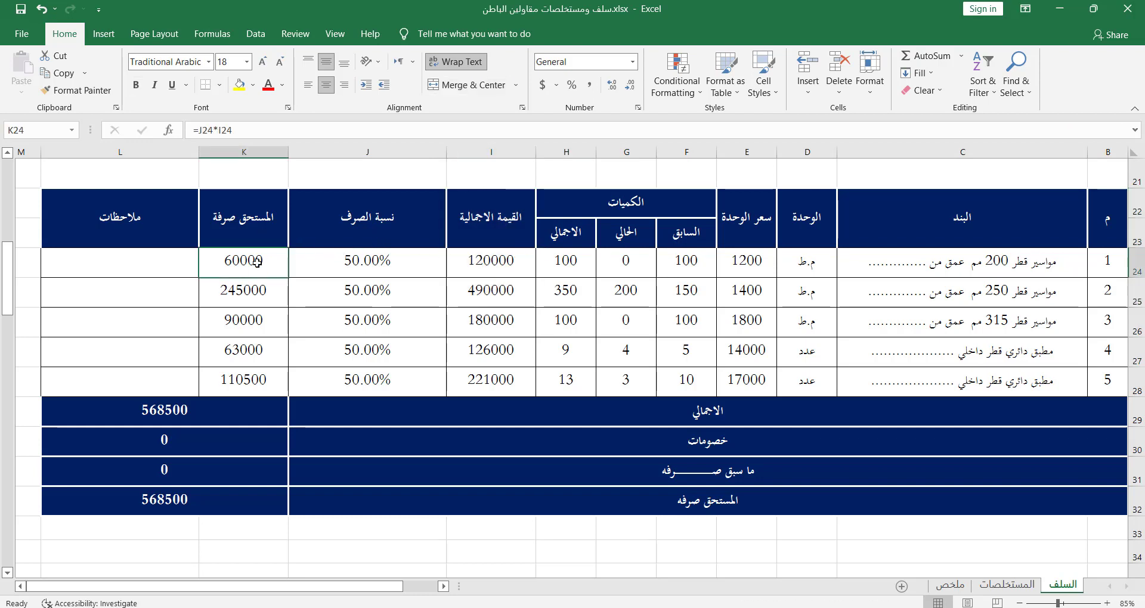
{"action": "double_click", "coordinate": [258, 409]}
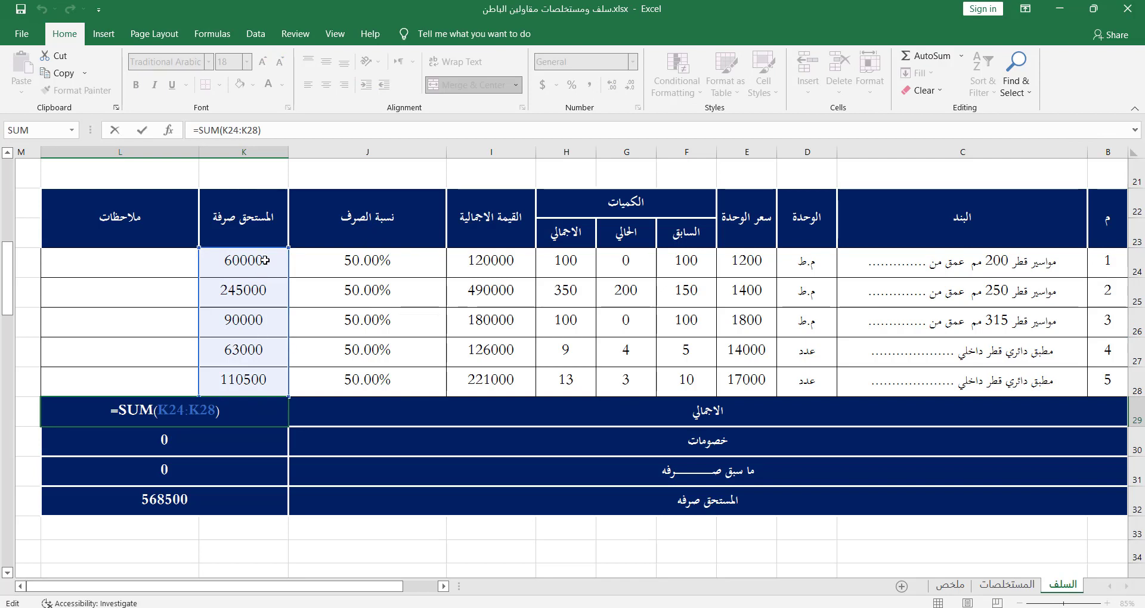
{"action": "key", "text": "Return"}
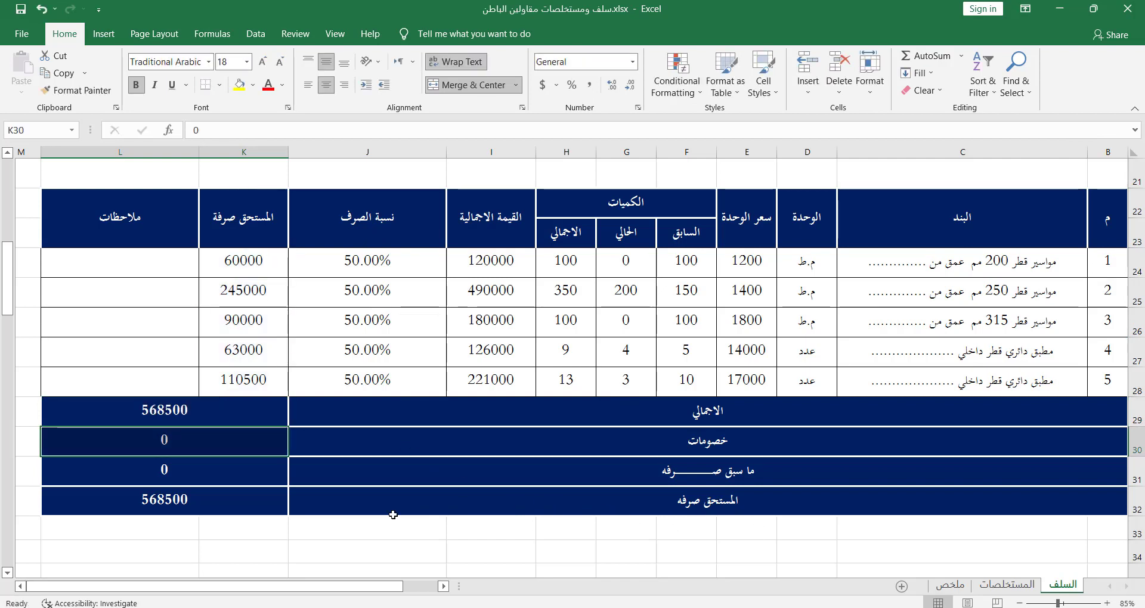
{"action": "left_click", "coordinate": [158, 505]}
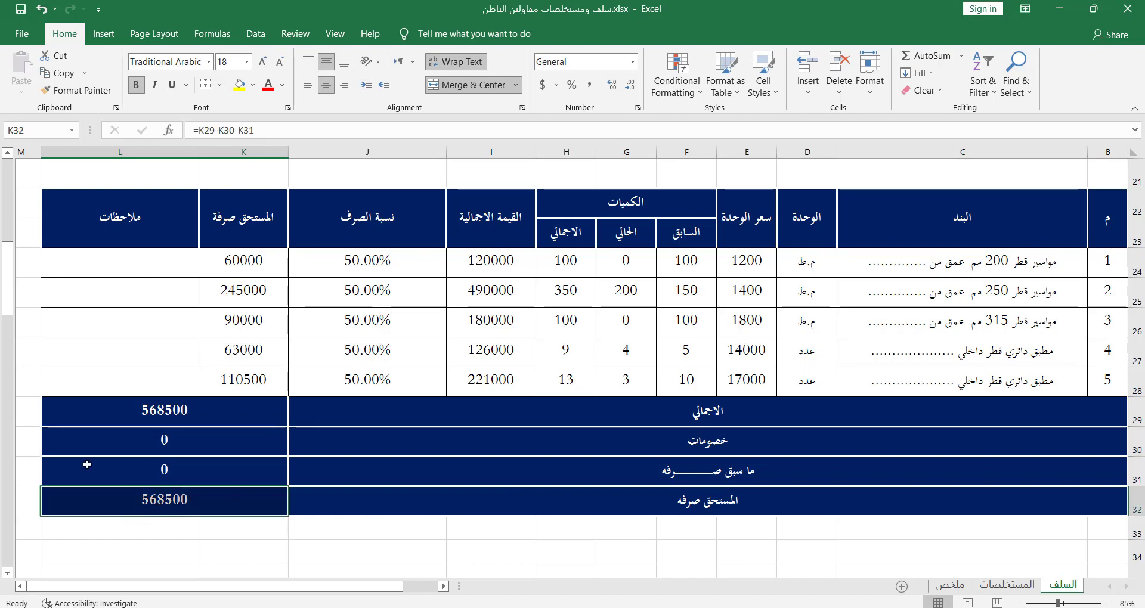
{"action": "left_click", "coordinate": [186, 475]}
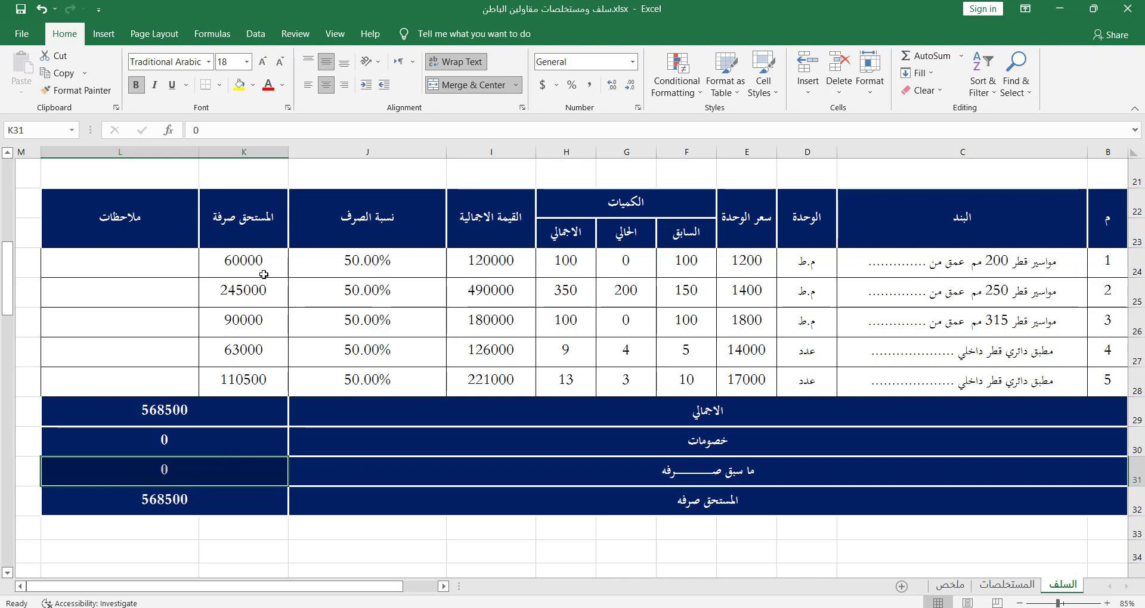
{"action": "left_click_drag", "start_coordinate": [265, 260], "coordinate": [267, 377]}
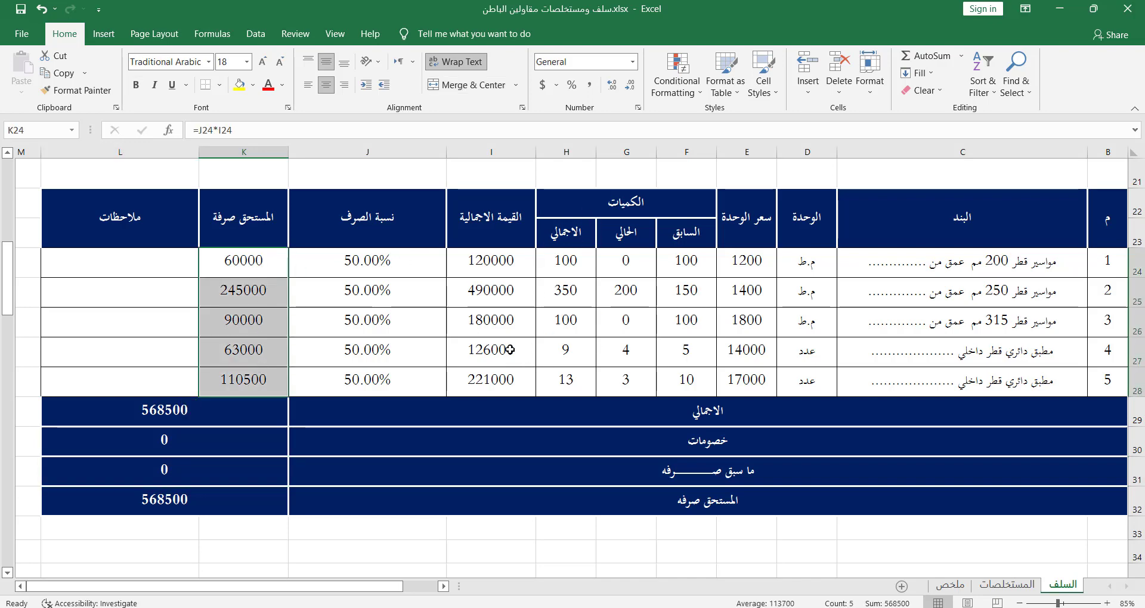
{"action": "scroll", "coordinate": [535, 352], "scroll_direction": "up", "scroll_amount": 1}
{"action": "scroll", "coordinate": [535, 352], "scroll_direction": "up", "scroll_amount": 2}
{"action": "scroll", "coordinate": [535, 352], "scroll_direction": "down", "scroll_amount": 3}
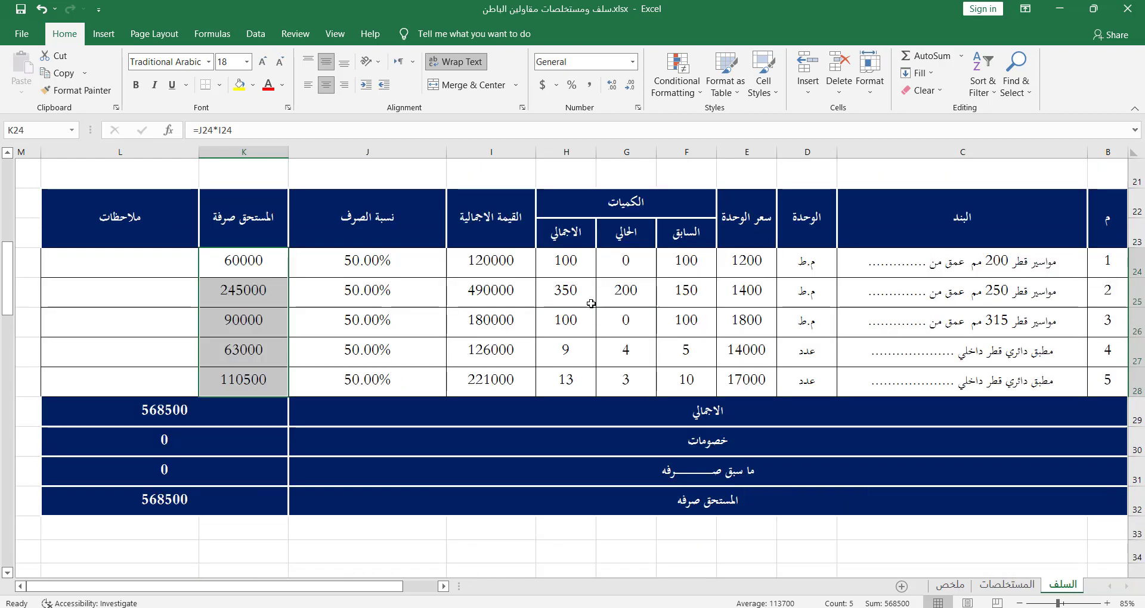
{"action": "left_click", "coordinate": [205, 497]}
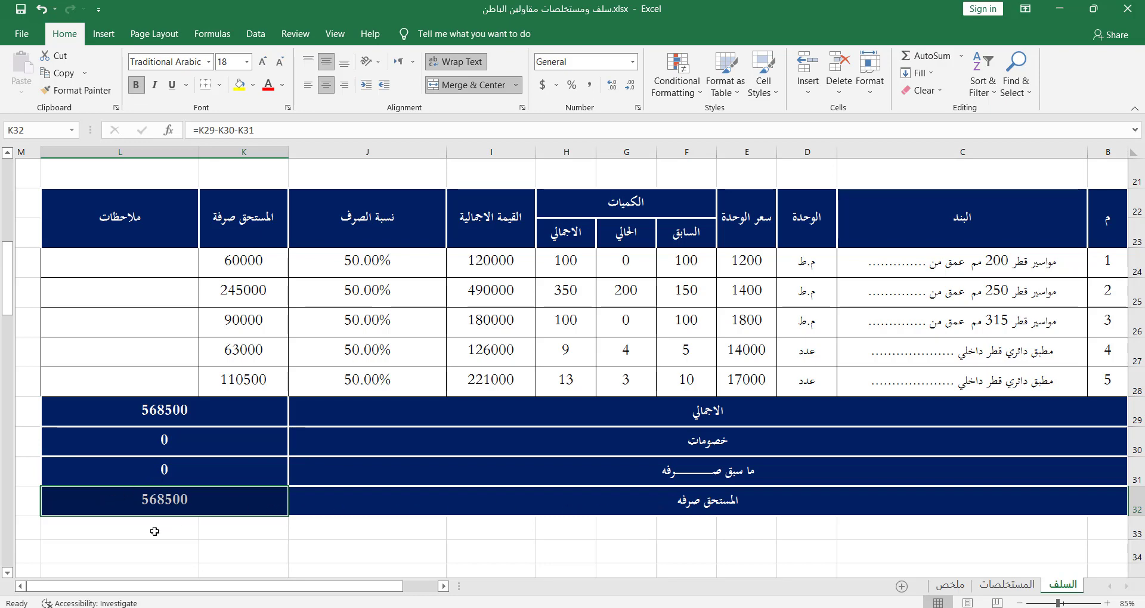
{"action": "scroll", "coordinate": [150, 512], "scroll_direction": "up", "scroll_amount": 2}
{"action": "scroll", "coordinate": [161, 442], "scroll_direction": "up", "scroll_amount": 2}
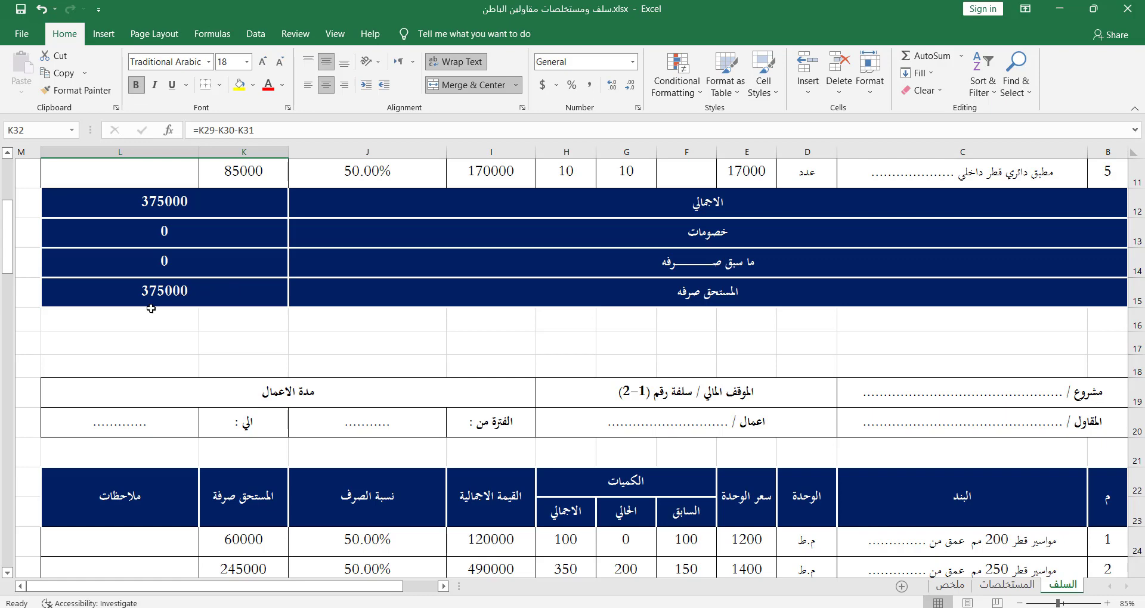
{"action": "scroll", "coordinate": [188, 305], "scroll_direction": "down", "scroll_amount": 3}
{"action": "scroll", "coordinate": [197, 456], "scroll_direction": "down", "scroll_amount": 2}
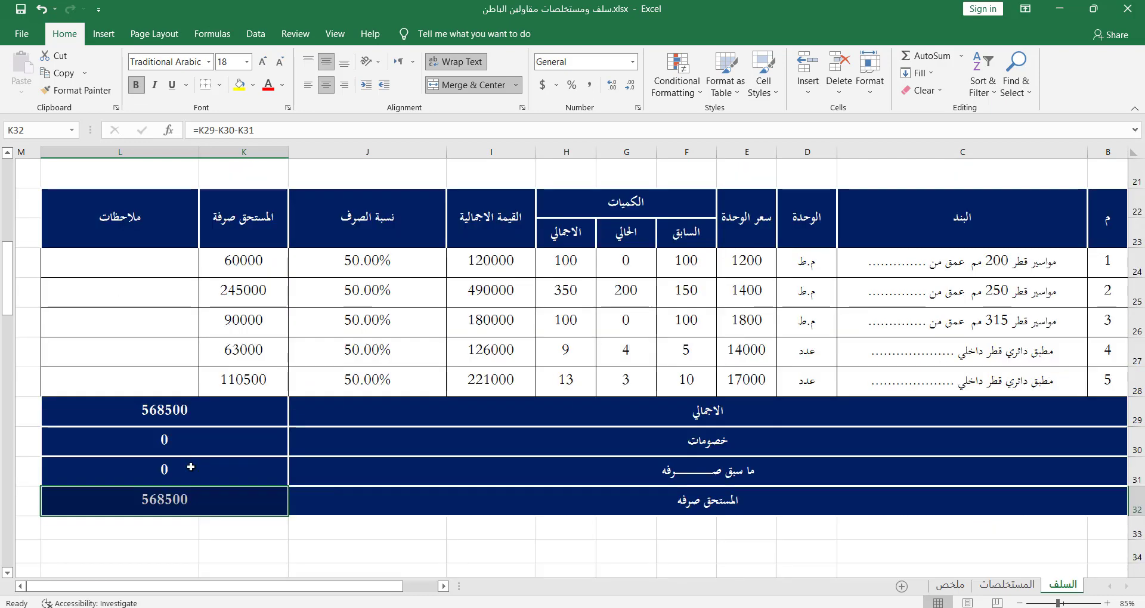
Step: Enter 375000 in K31 as previously paid and verify K32 net due reads 193500
{"action": "left_click", "coordinate": [187, 469]}
{"action": "type", "text": "33"}
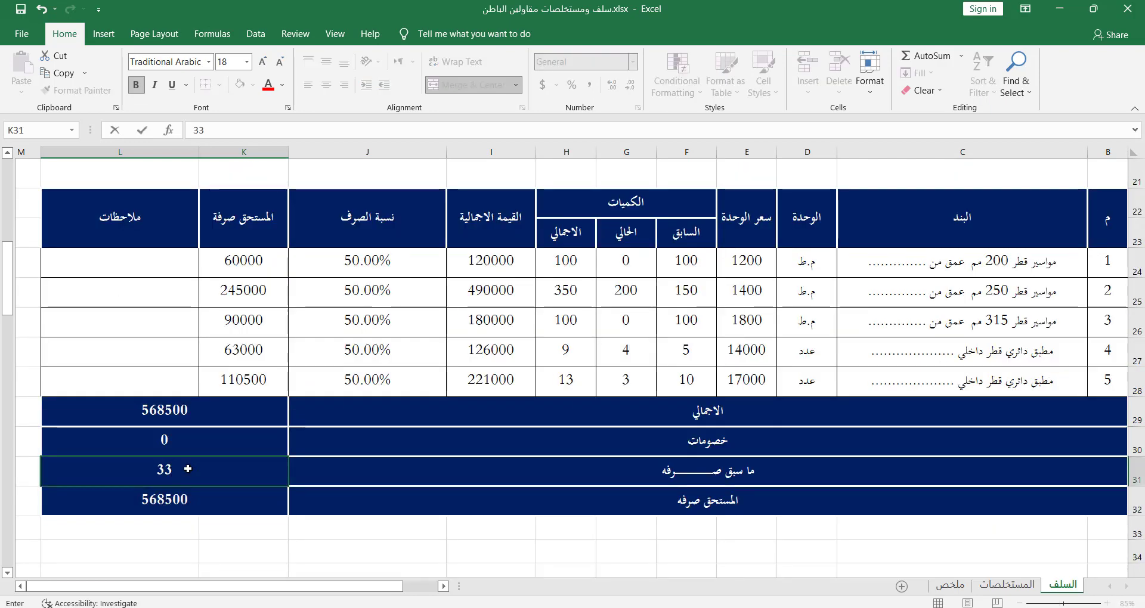
{"action": "key", "text": "BackSpace"}
{"action": "type", "text": "75000"}
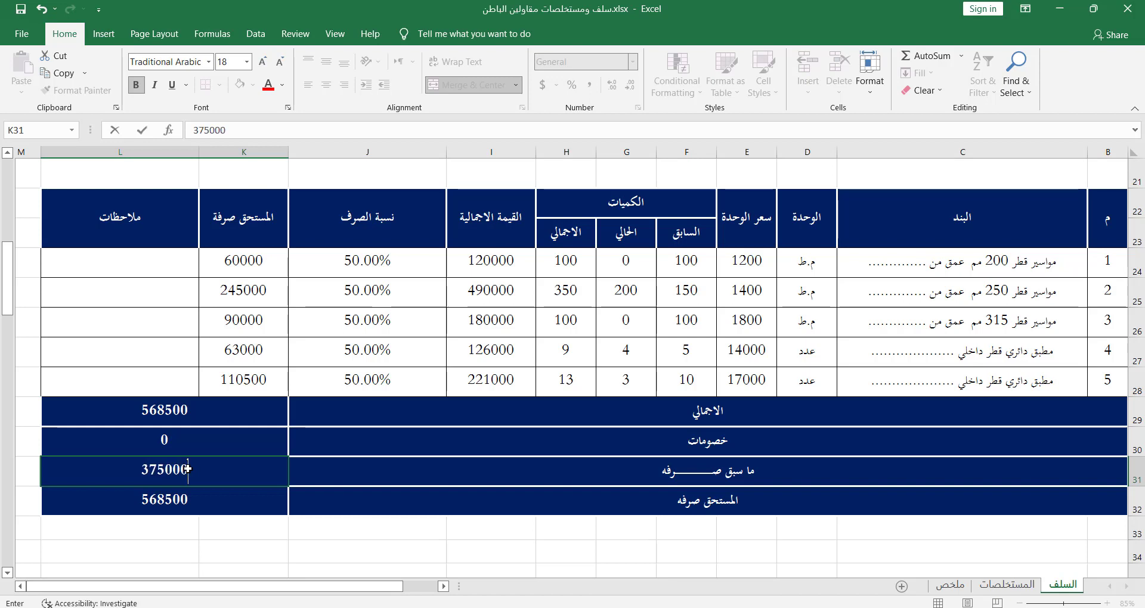
{"action": "key", "text": "Return"}
{"action": "left_click", "coordinate": [274, 521]}
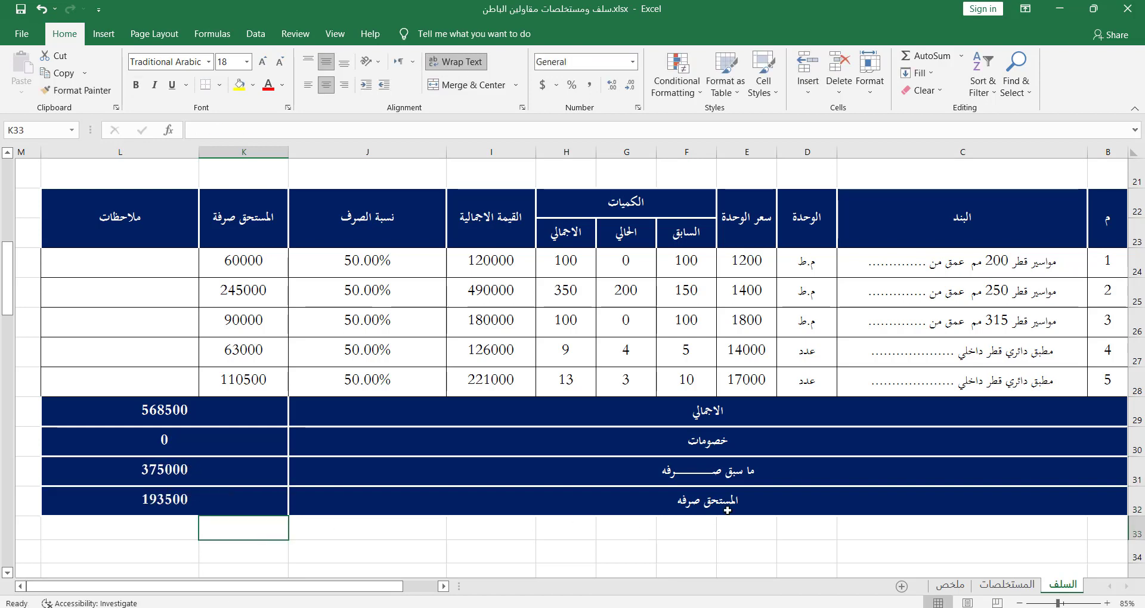
{"action": "left_click", "coordinate": [226, 514]}
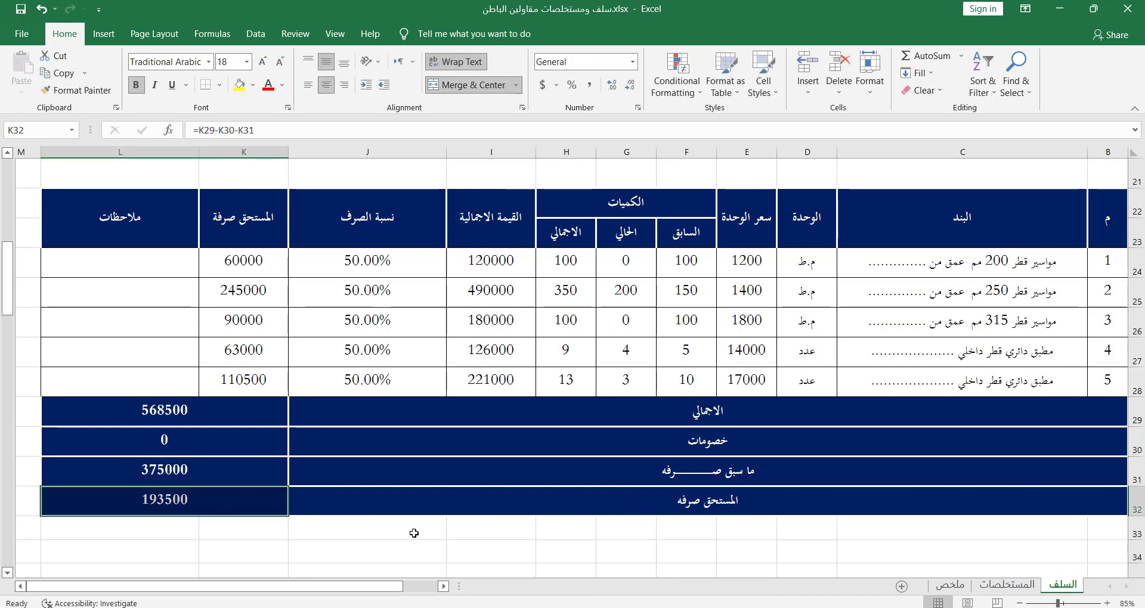
{"action": "scroll", "coordinate": [728, 459], "scroll_direction": "up", "scroll_amount": 3}
{"action": "scroll", "coordinate": [743, 283], "scroll_direction": "down", "scroll_amount": 2}
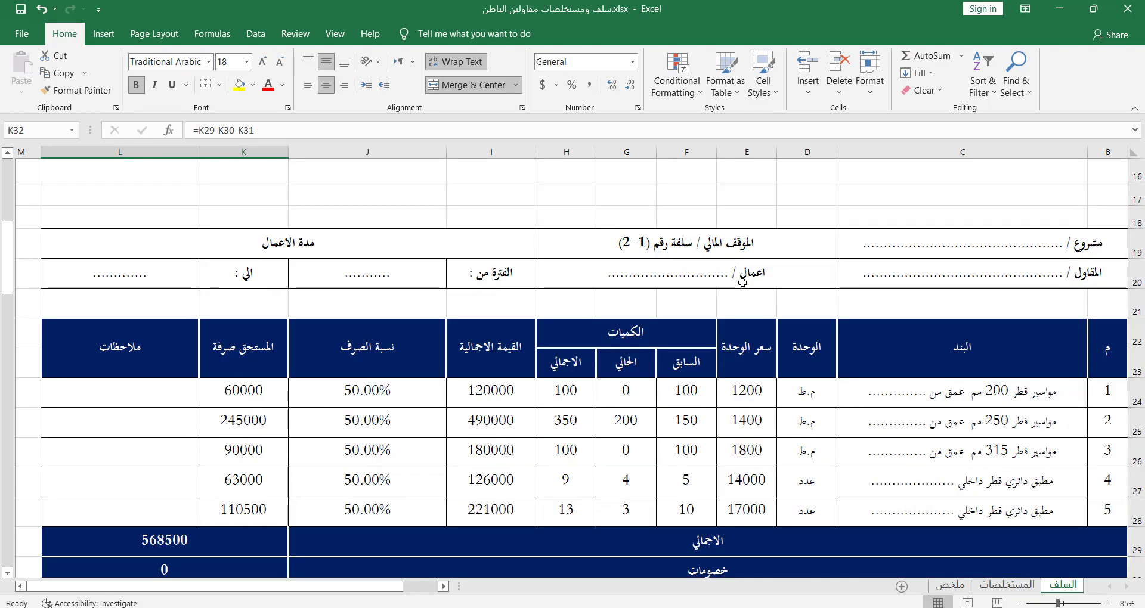
{"action": "scroll", "coordinate": [742, 283], "scroll_direction": "down", "scroll_amount": 2}
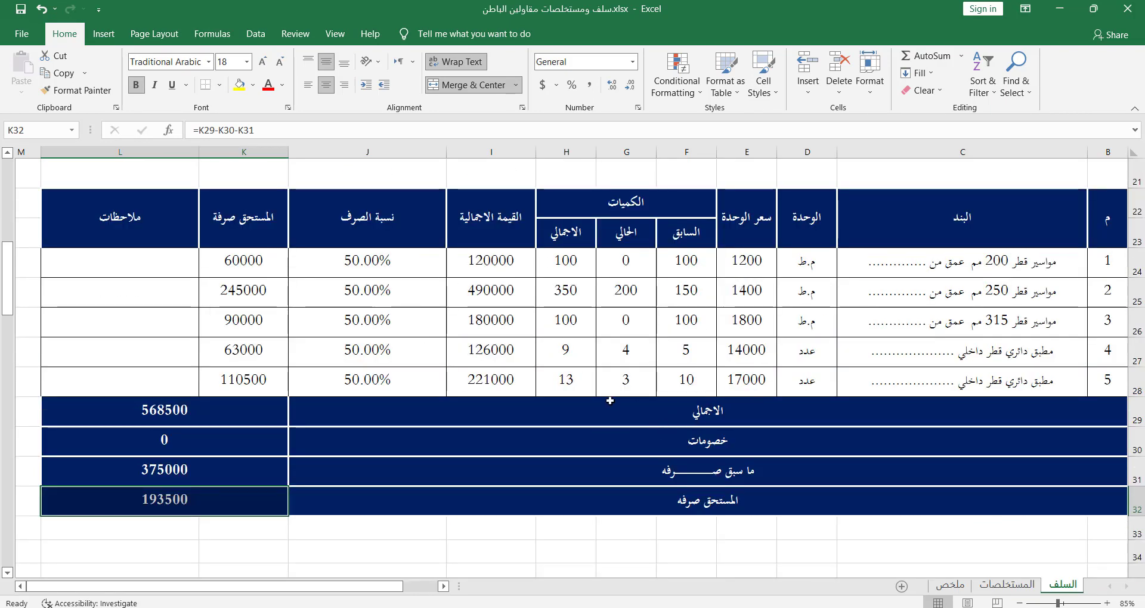
{"action": "left_click", "coordinate": [1006, 584]}
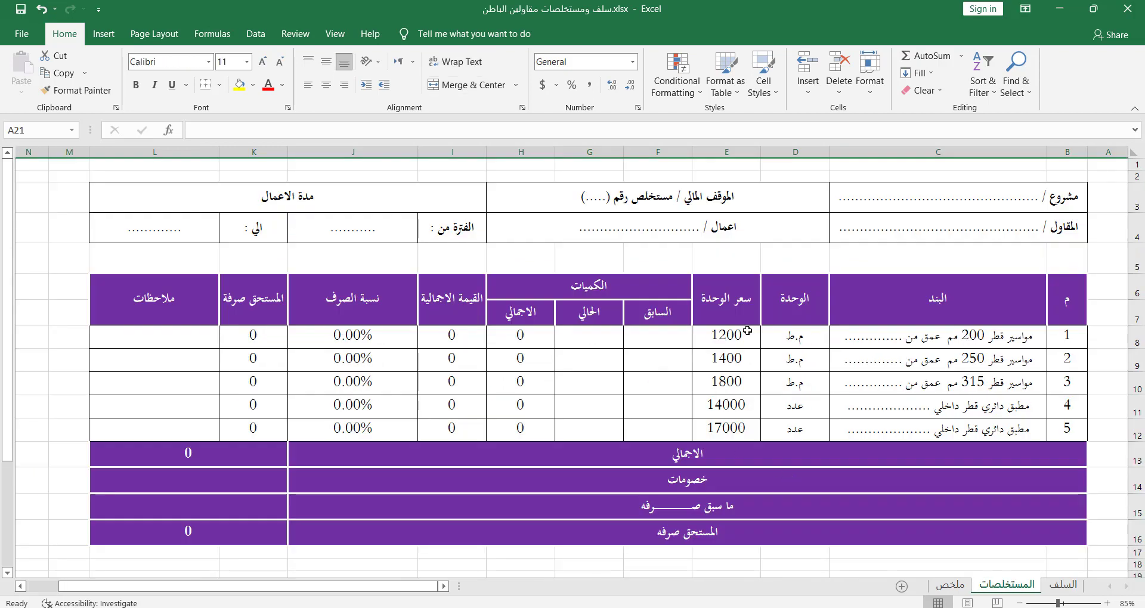
Step: Replace the dots in the extract title with extract number 1
{"action": "double_click", "coordinate": [600, 201]}
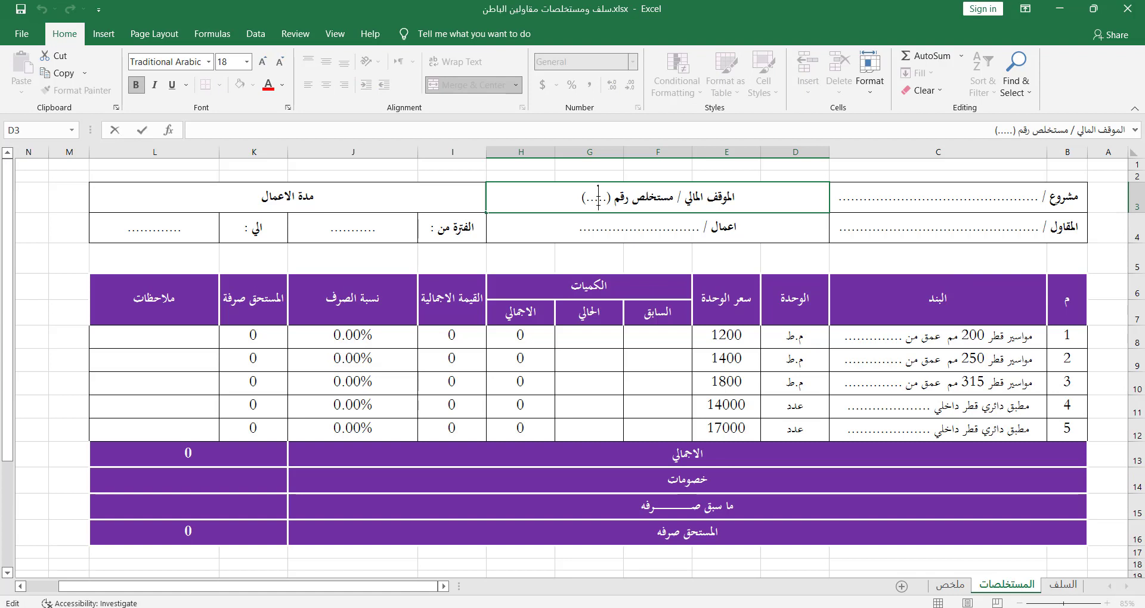
{"action": "left_click_drag", "start_coordinate": [606, 201], "coordinate": [587, 202]}
{"action": "type", "text": "1"}
{"action": "left_click", "coordinate": [534, 264]}
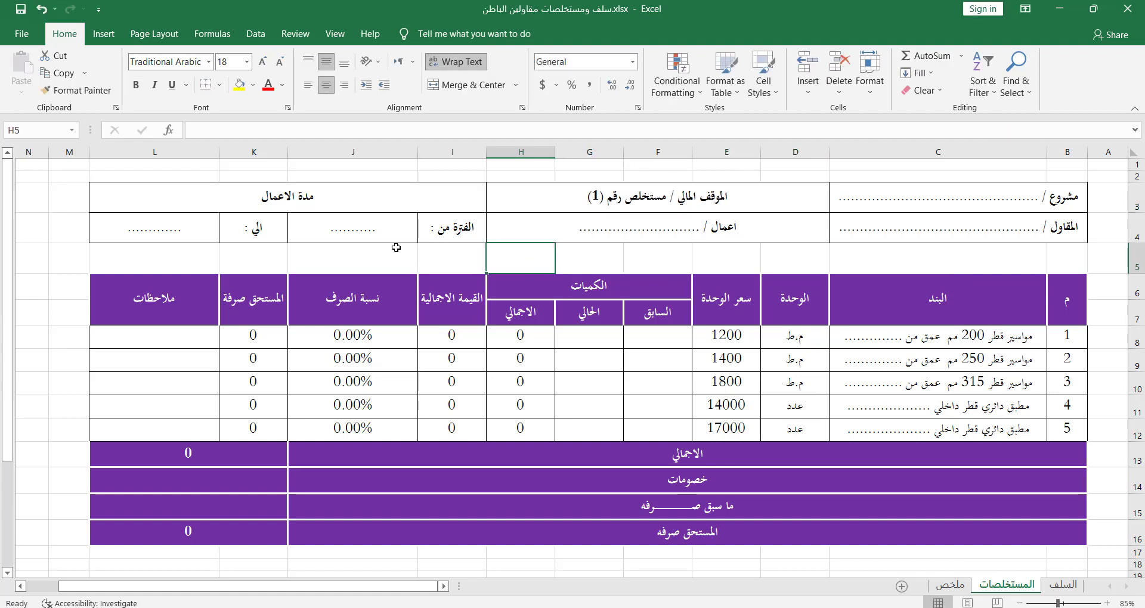
Step: Review the extract's period, description, project, contractor and item fields, then return to السلف
{"action": "left_click", "coordinate": [383, 239]}
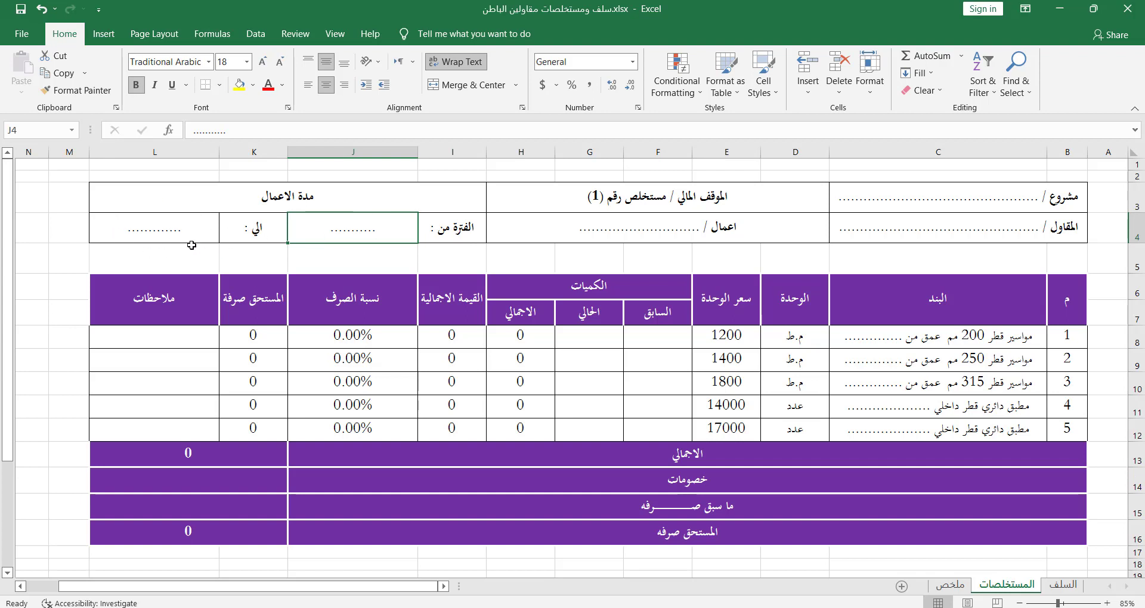
{"action": "left_click", "coordinate": [613, 221]}
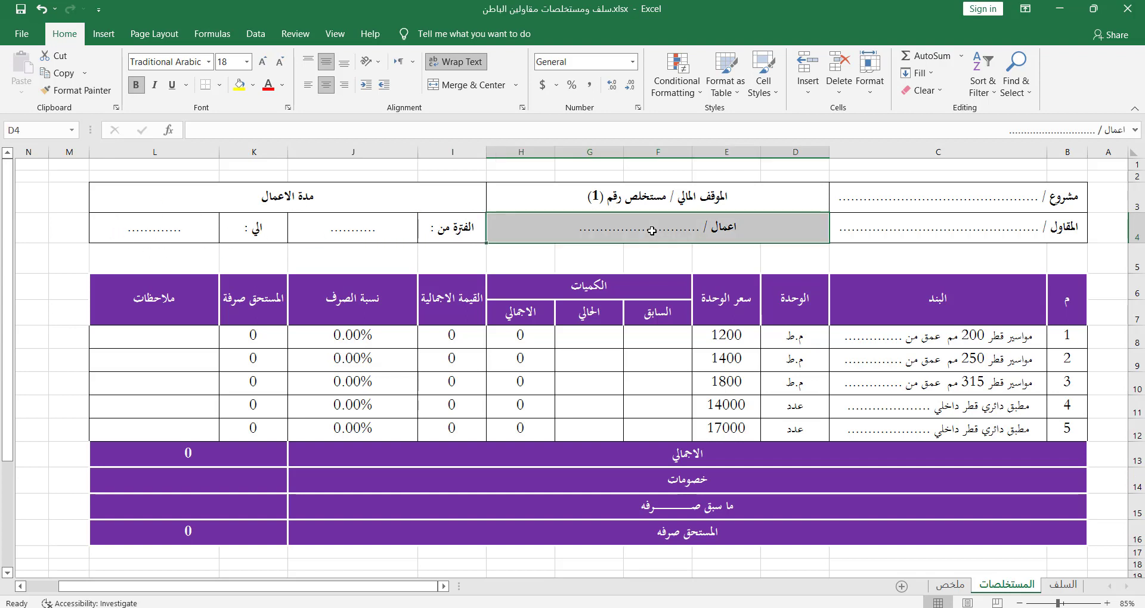
{"action": "left_click", "coordinate": [1007, 198]}
{"action": "left_click", "coordinate": [990, 228]}
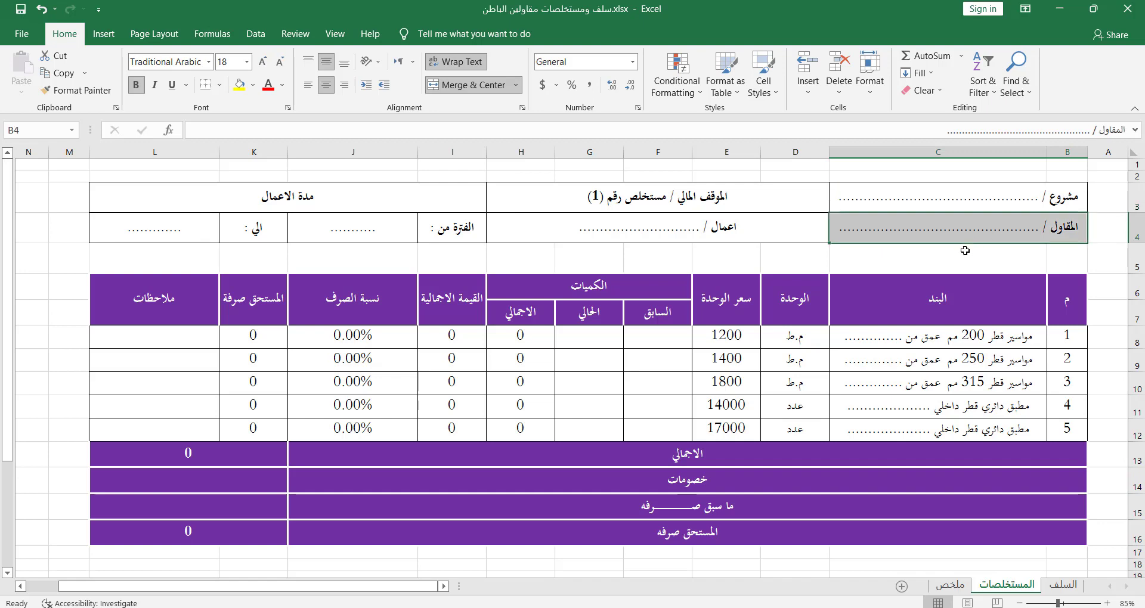
{"action": "scroll", "coordinate": [967, 334], "scroll_direction": "down", "scroll_amount": 2}
{"action": "scroll", "coordinate": [967, 335], "scroll_direction": "up", "scroll_amount": 2}
{"action": "left_click_drag", "start_coordinate": [967, 335], "coordinate": [968, 429]}
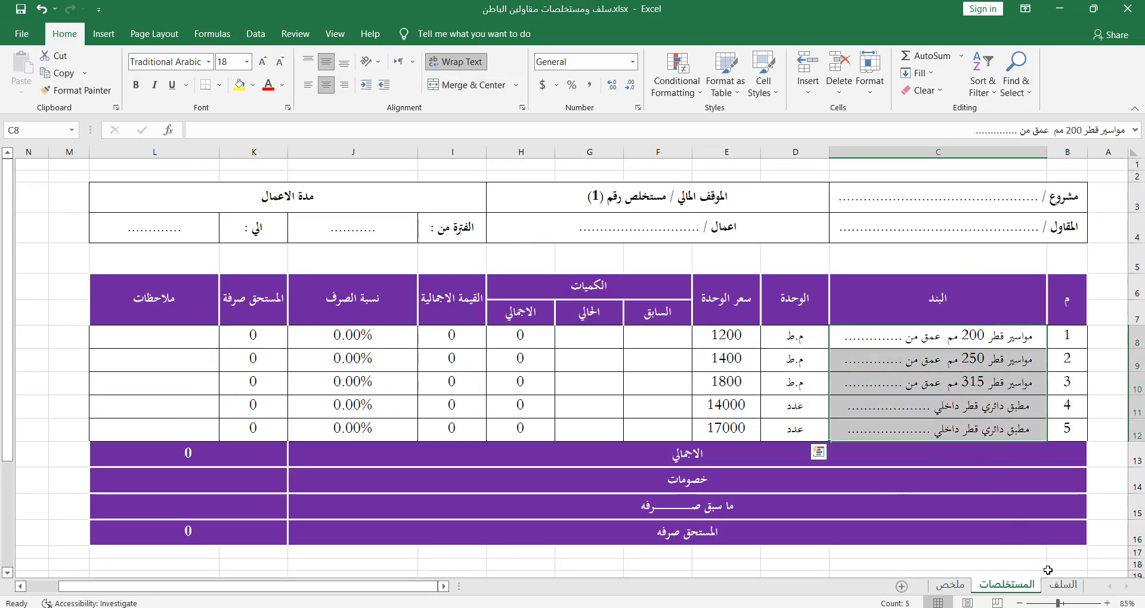
{"action": "left_click", "coordinate": [1063, 585]}
Step: Copy the item 5 row and insert it as new row 29
{"action": "scroll", "coordinate": [1098, 360], "scroll_direction": "up", "scroll_amount": 2}
{"action": "scroll", "coordinate": [1098, 360], "scroll_direction": "down", "scroll_amount": 1}
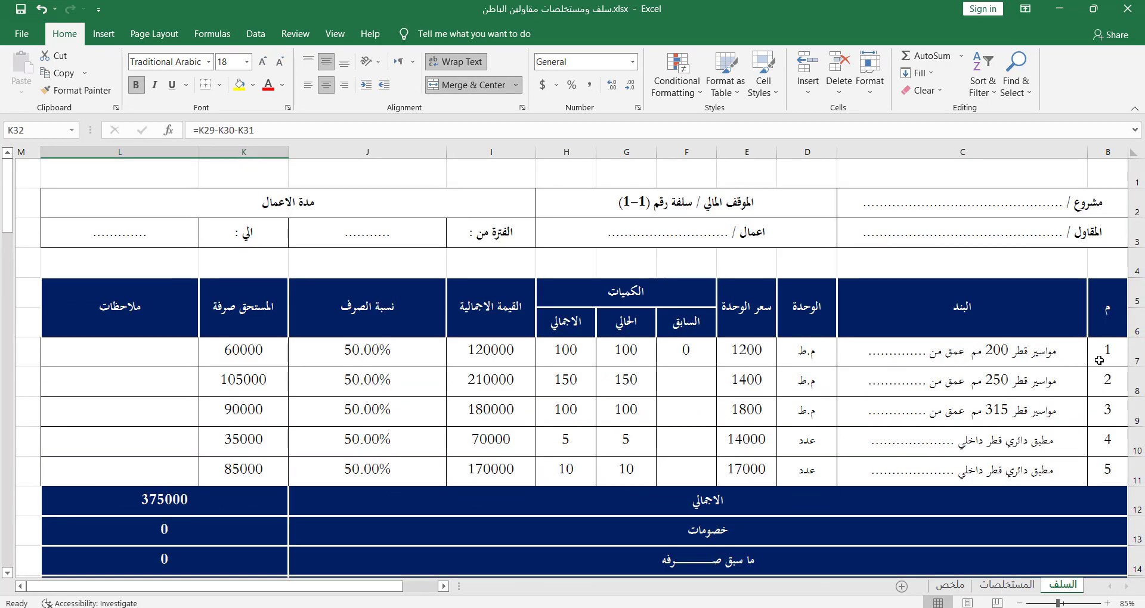
{"action": "scroll", "coordinate": [1110, 413], "scroll_direction": "down", "scroll_amount": 2}
{"action": "scroll", "coordinate": [1110, 414], "scroll_direction": "down", "scroll_amount": 2}
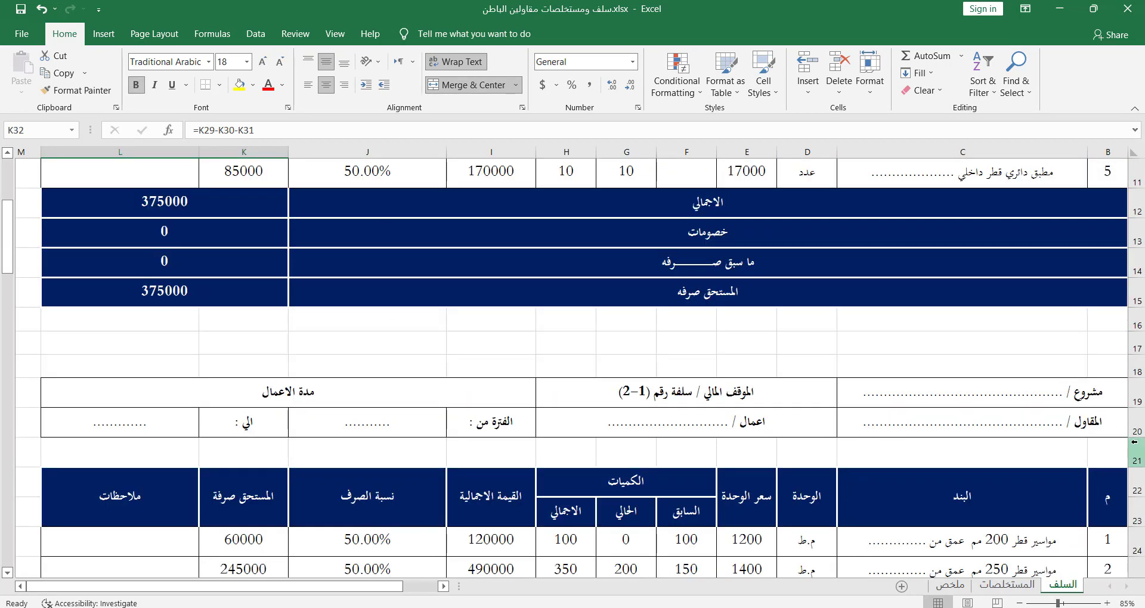
{"action": "scroll", "coordinate": [1109, 413], "scroll_direction": "down", "scroll_amount": 3}
{"action": "left_click", "coordinate": [1136, 390]}
{"action": "right_click", "coordinate": [1136, 390]}
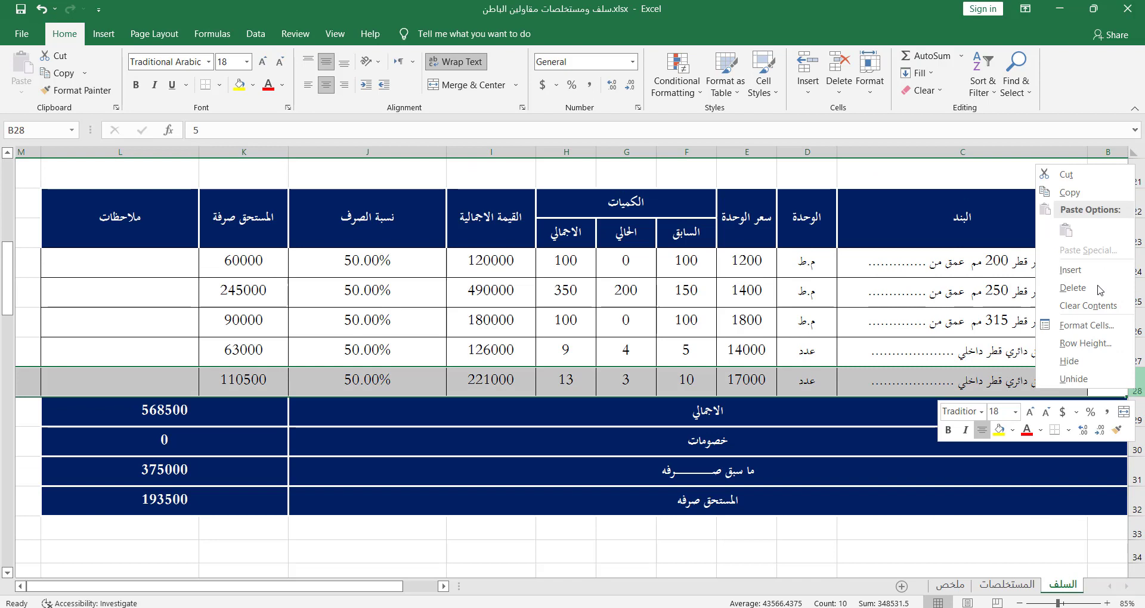
{"action": "left_click", "coordinate": [1085, 197]}
{"action": "left_click", "coordinate": [1136, 412]}
{"action": "right_click", "coordinate": [1136, 412]}
{"action": "left_click", "coordinate": [1025, 297]}
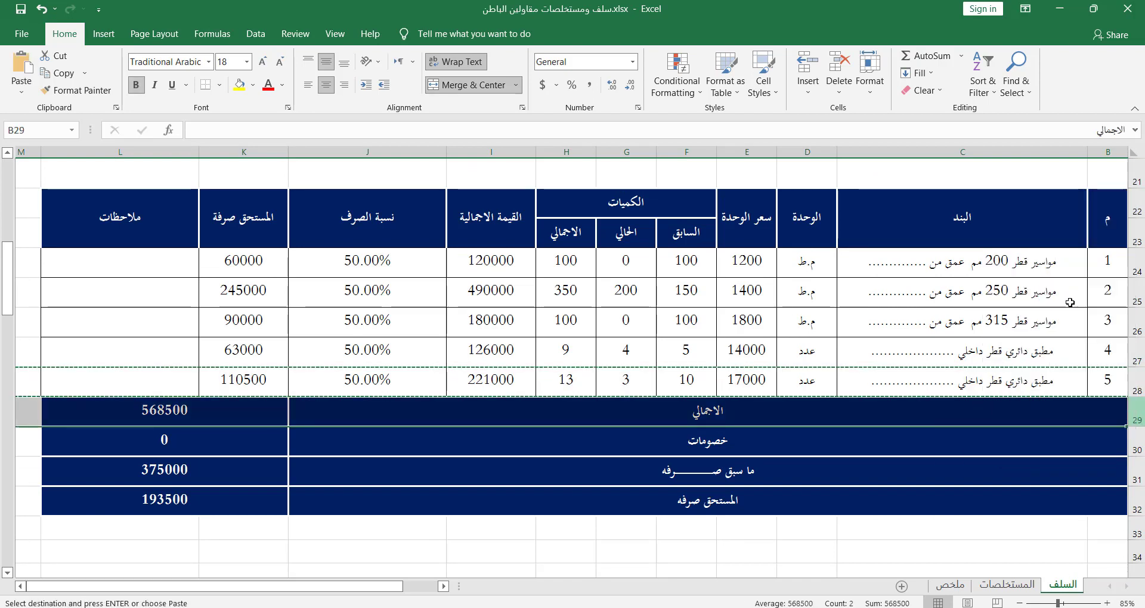
Step: Number the new row 6 and extend the total's SUM range through K29
{"action": "left_click", "coordinate": [1107, 409]}
{"action": "type", "text": "6"}
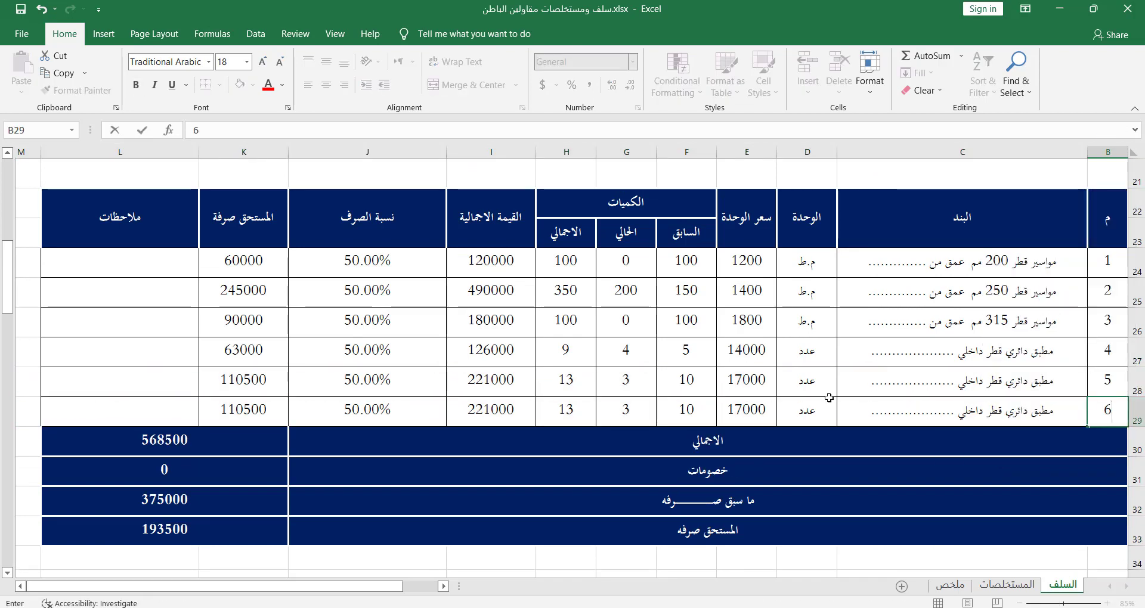
{"action": "double_click", "coordinate": [250, 440]}
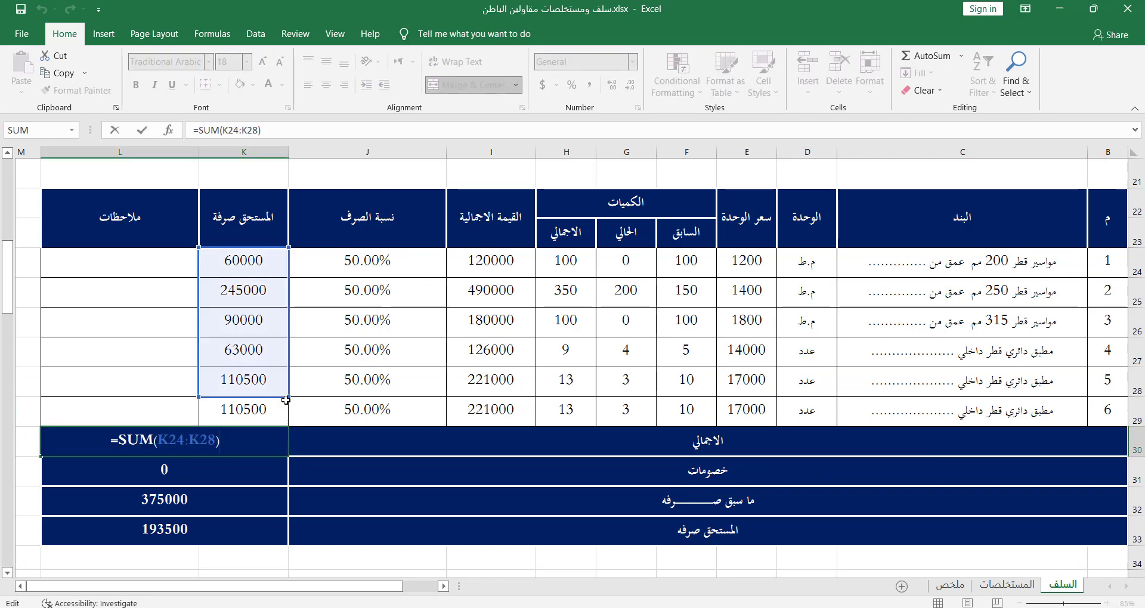
{"action": "left_click_drag", "start_coordinate": [286, 400], "coordinate": [283, 419]}
{"action": "key", "text": "Return"}
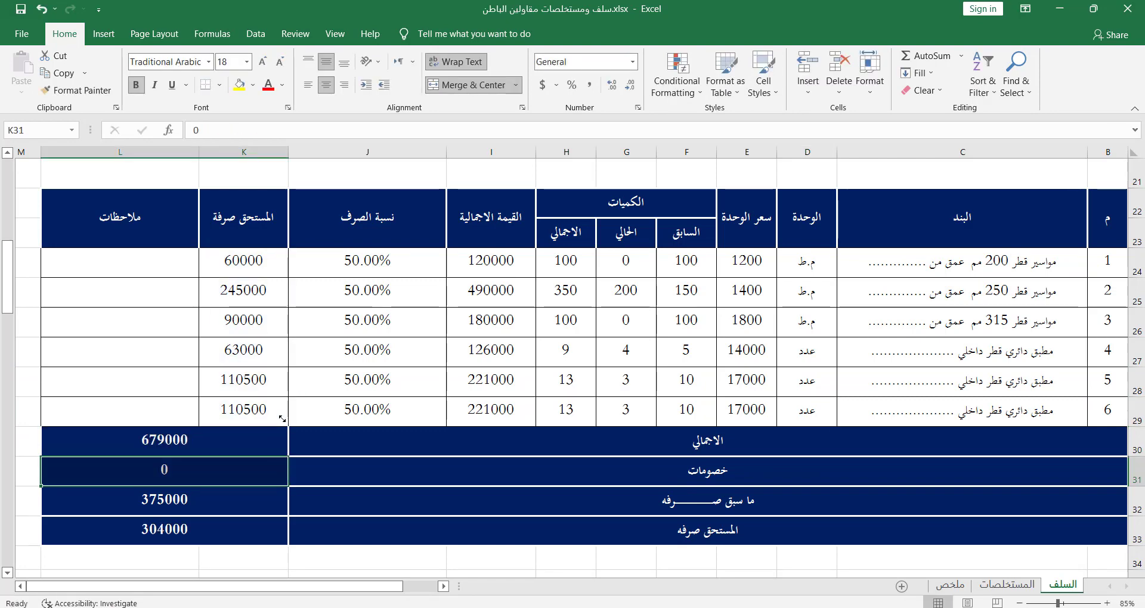
Step: Compare the extracts sheet with item rows 24–29 of the السلف advances table
{"action": "left_click", "coordinate": [1002, 585]}
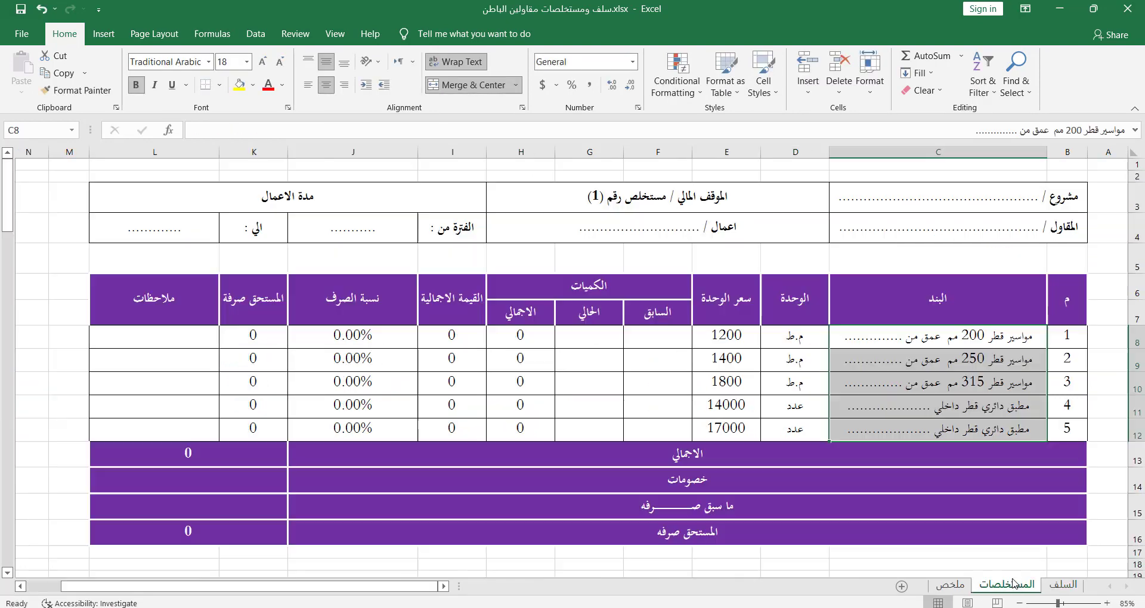
{"action": "left_click", "coordinate": [1062, 584]}
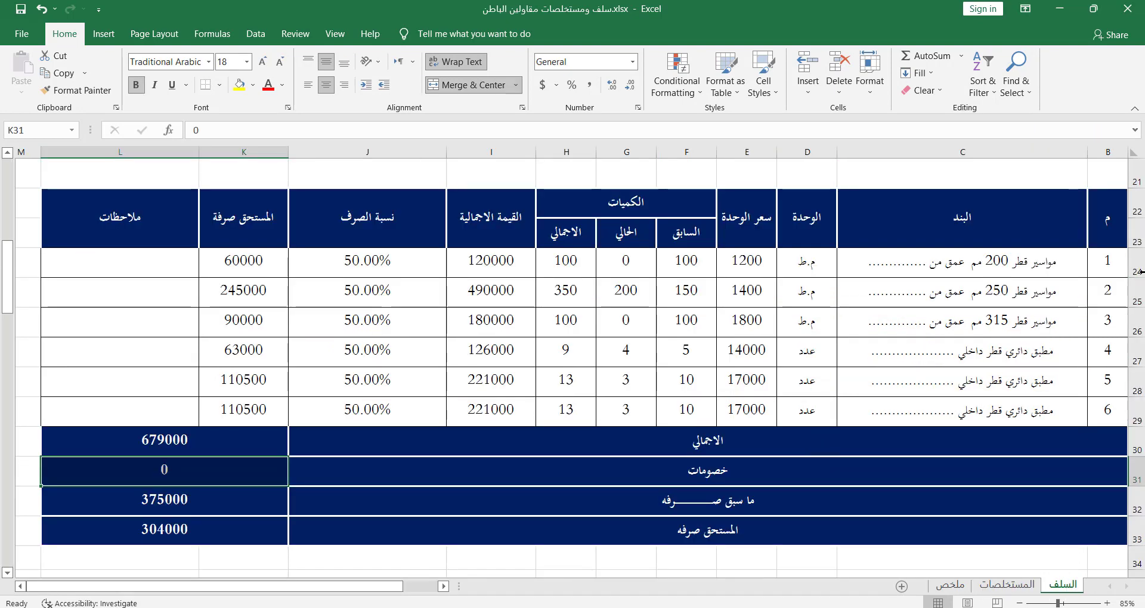
{"action": "left_click_drag", "start_coordinate": [1136, 262], "coordinate": [1135, 420]}
{"action": "left_click", "coordinate": [1018, 587]}
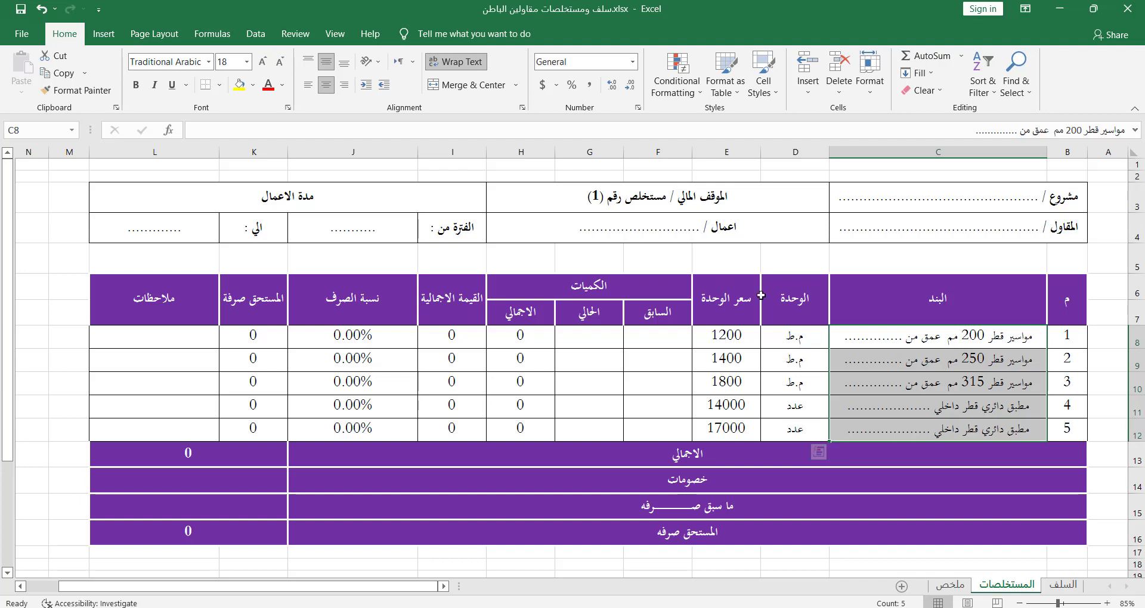
Step: Enter 0 as the previous quantity in F8 through F12 for all five items
{"action": "left_click", "coordinate": [648, 329]}
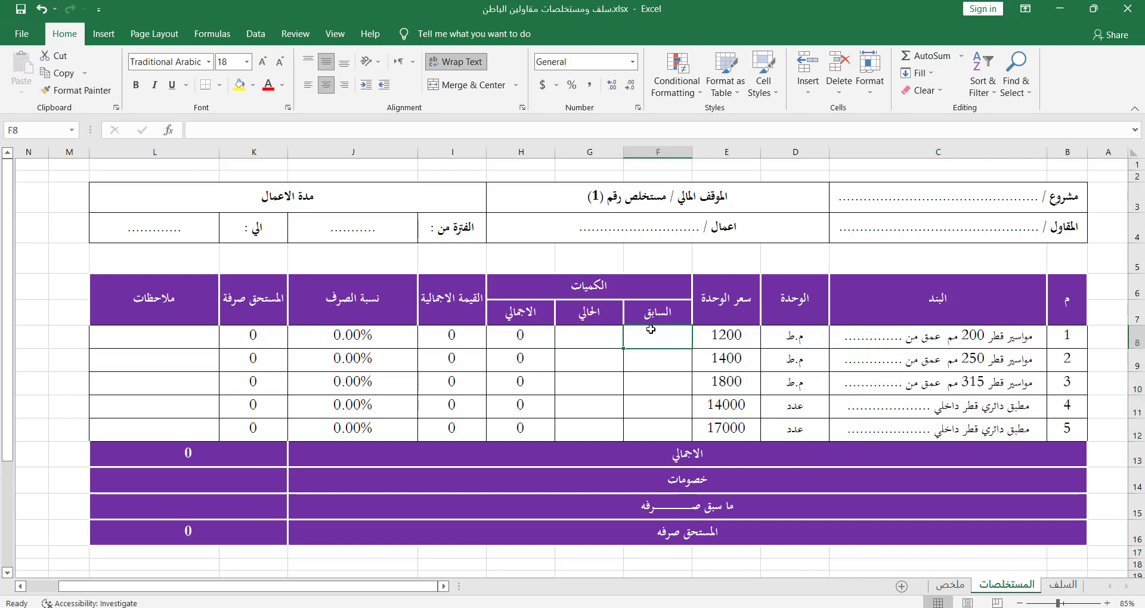
{"action": "type", "text": "0"}
{"action": "key", "text": "Return"}
{"action": "type", "text": "0"}
{"action": "key", "text": "Return"}
{"action": "type", "text": "0"}
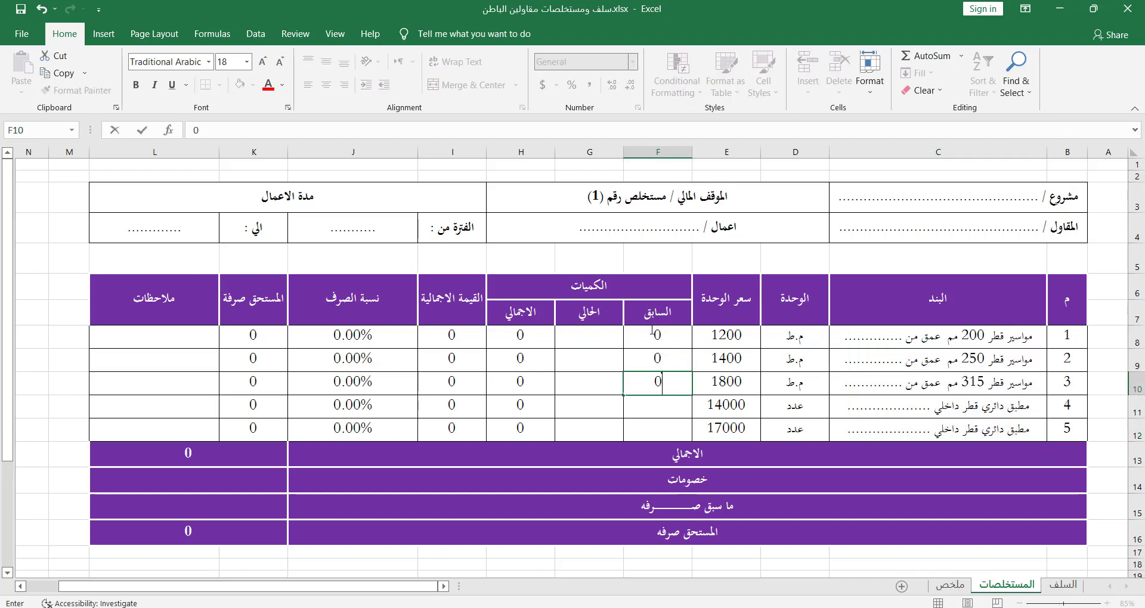
{"action": "key", "text": "Return"}
{"action": "type", "text": "0"}
{"action": "key", "text": "Return"}
{"action": "type", "text": "0"}
{"action": "key", "text": "Up"}
{"action": "key", "text": "Left"}
{"action": "key", "text": "Left"}
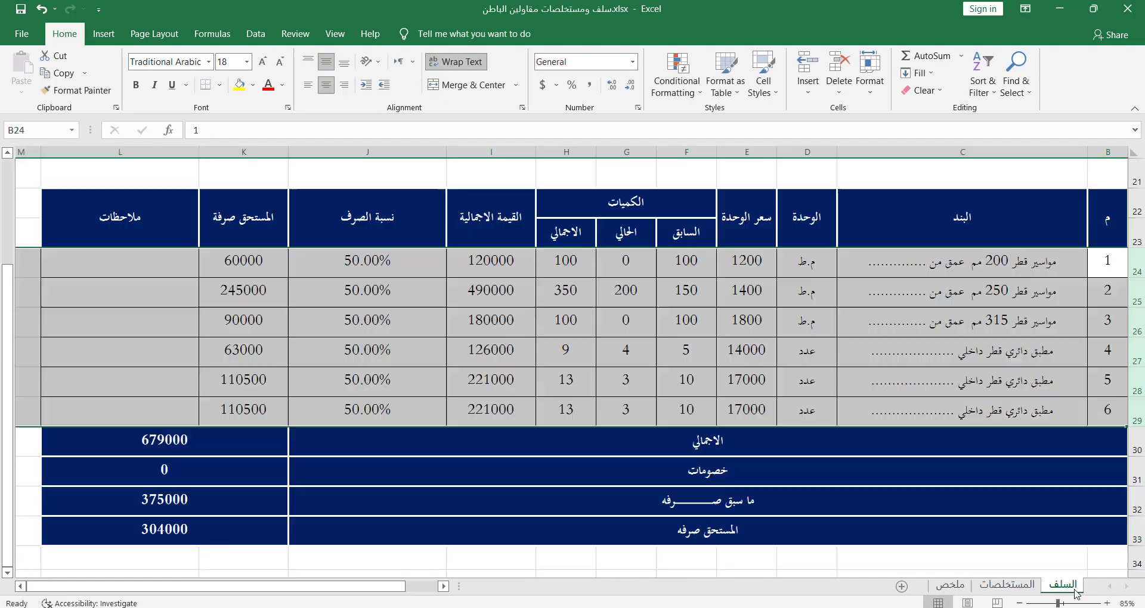
Step: Review the السلف current quantities and deductions row against G8:G12 on the extracts sheet
{"action": "left_click", "coordinate": [1067, 586]}
{"action": "left_click_drag", "start_coordinate": [624, 297], "coordinate": [626, 382]}
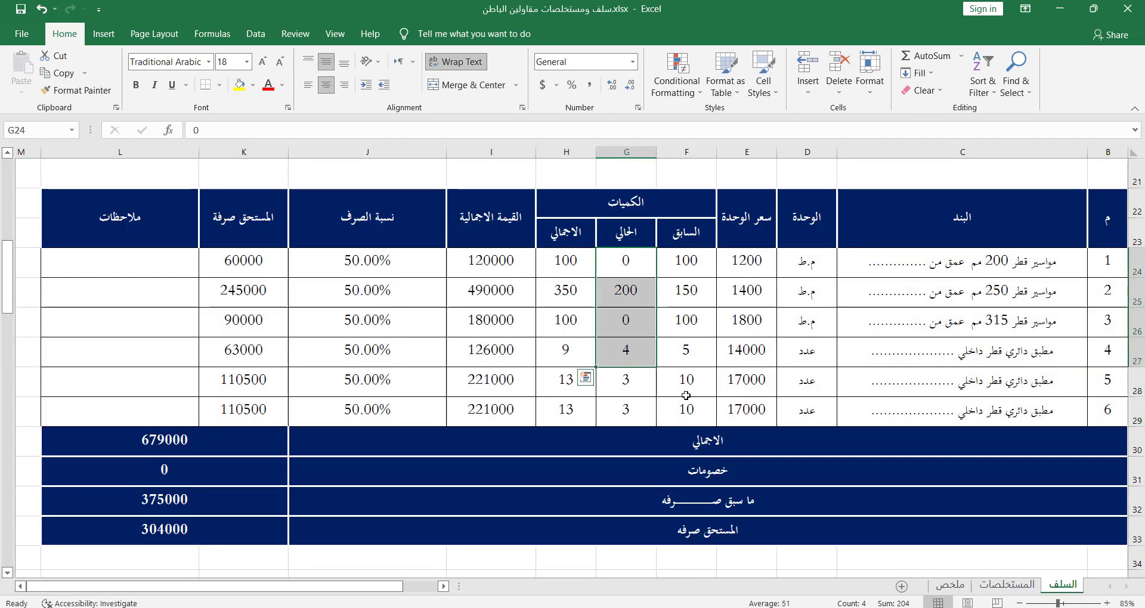
{"action": "left_click", "coordinate": [1006, 584]}
{"action": "left_click", "coordinate": [597, 342]}
{"action": "left_click_drag", "start_coordinate": [596, 343], "coordinate": [596, 424]}
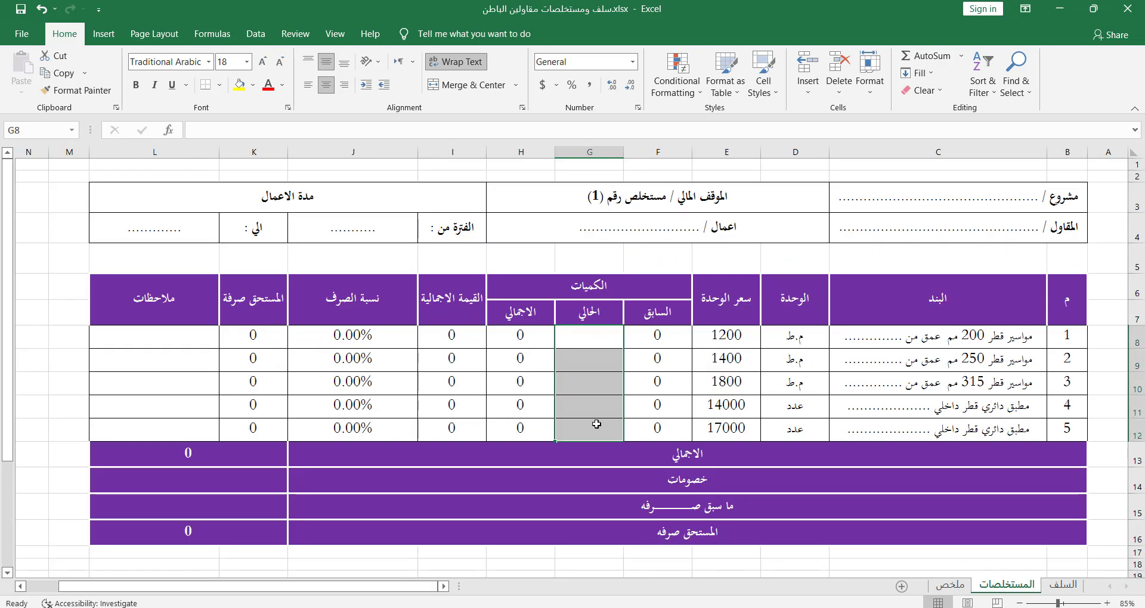
{"action": "left_click", "coordinate": [1062, 584]}
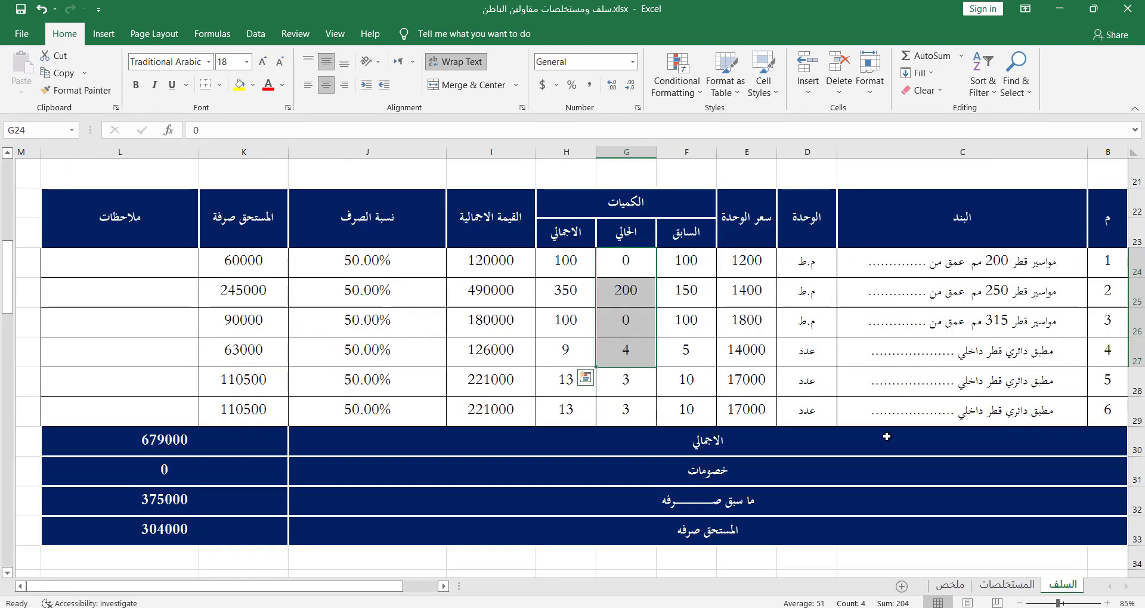
{"action": "left_click", "coordinate": [800, 467]}
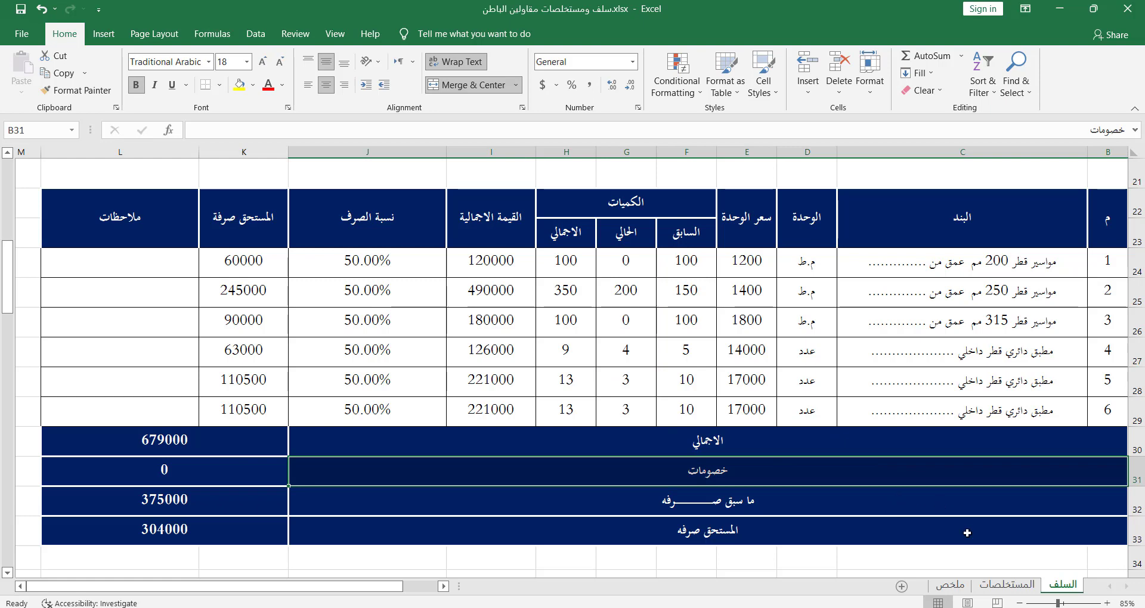
{"action": "left_click", "coordinate": [1006, 585]}
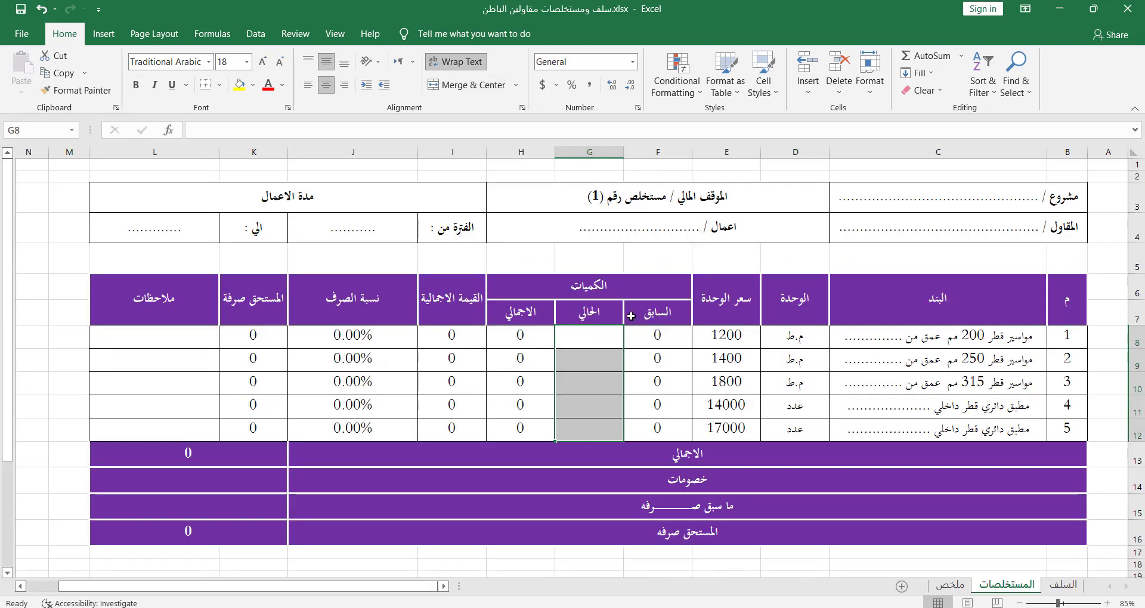
{"action": "left_click", "coordinate": [603, 340]}
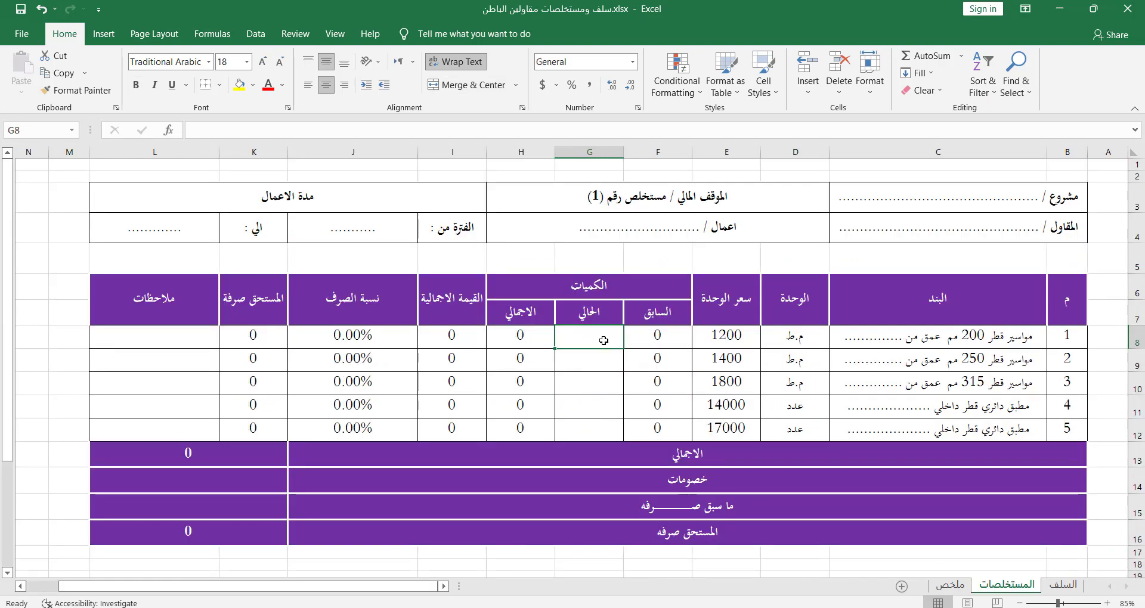
Step: Enter 100 as item 1's current quantity in G8, then check H25's total-quantity formula on السلف
{"action": "left_click", "coordinate": [1060, 587]}
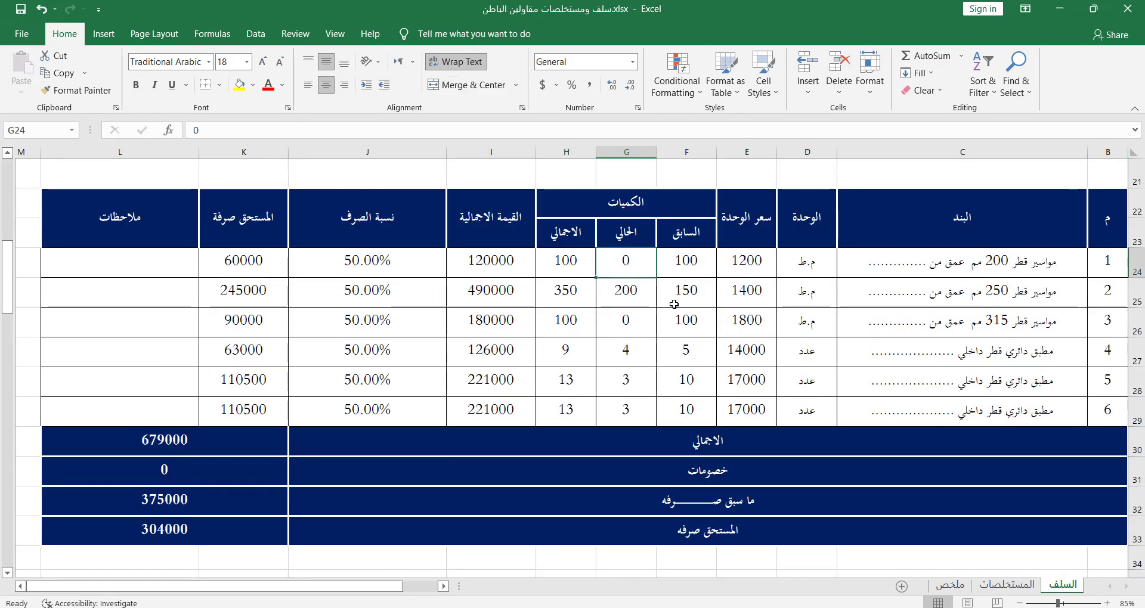
{"action": "left_click", "coordinate": [1006, 584]}
{"action": "type", "text": "10"}
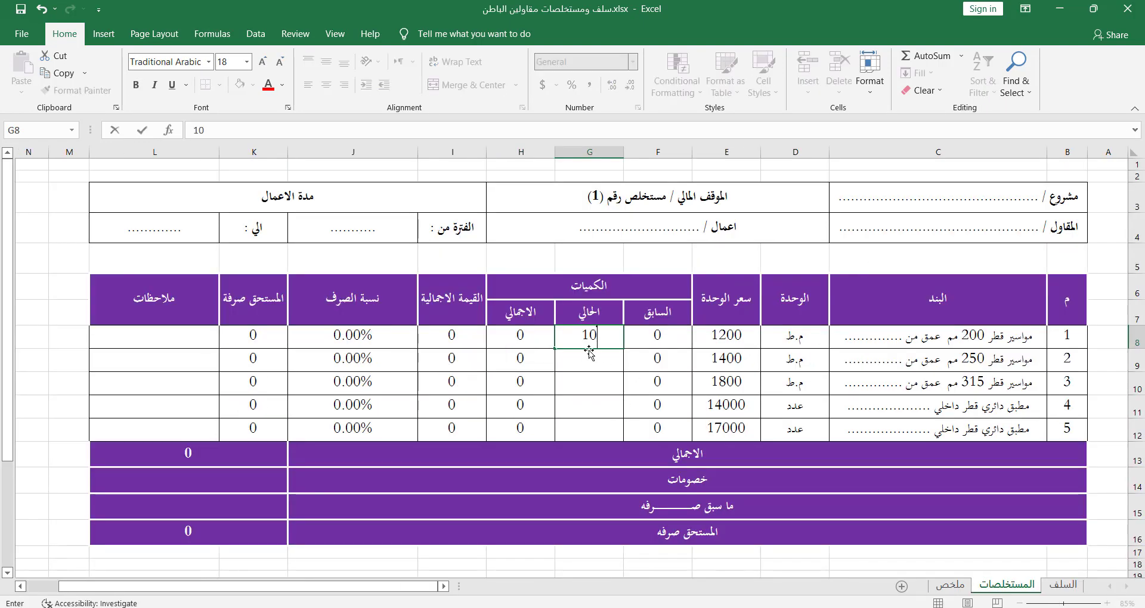
{"action": "type", "text": "0"}
{"action": "key", "text": "Return"}
{"action": "left_click", "coordinate": [1062, 585]}
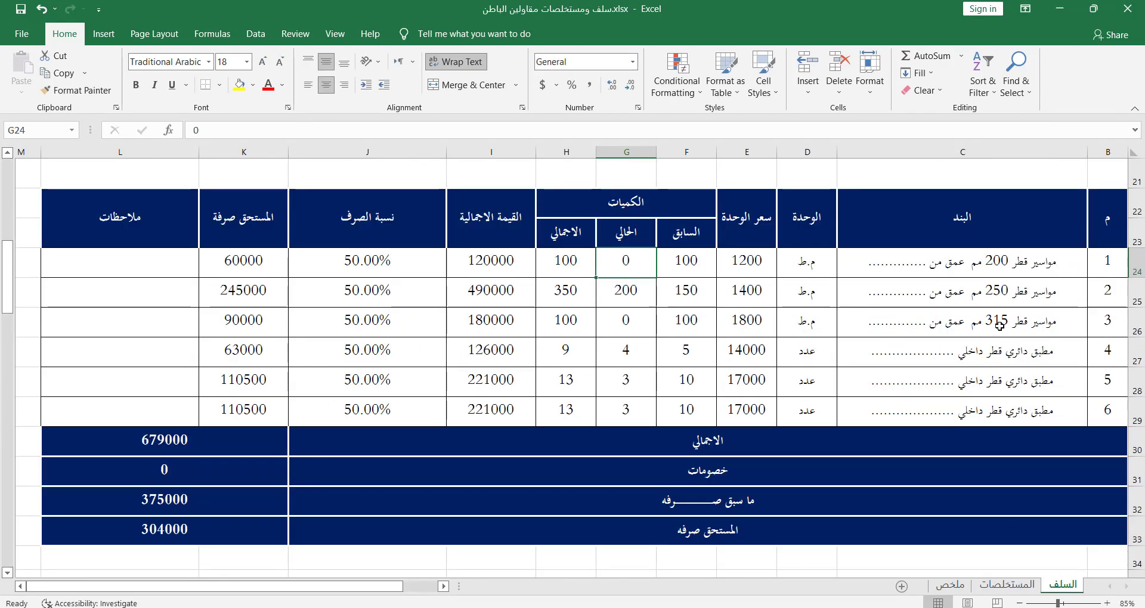
{"action": "left_click", "coordinate": [578, 290]}
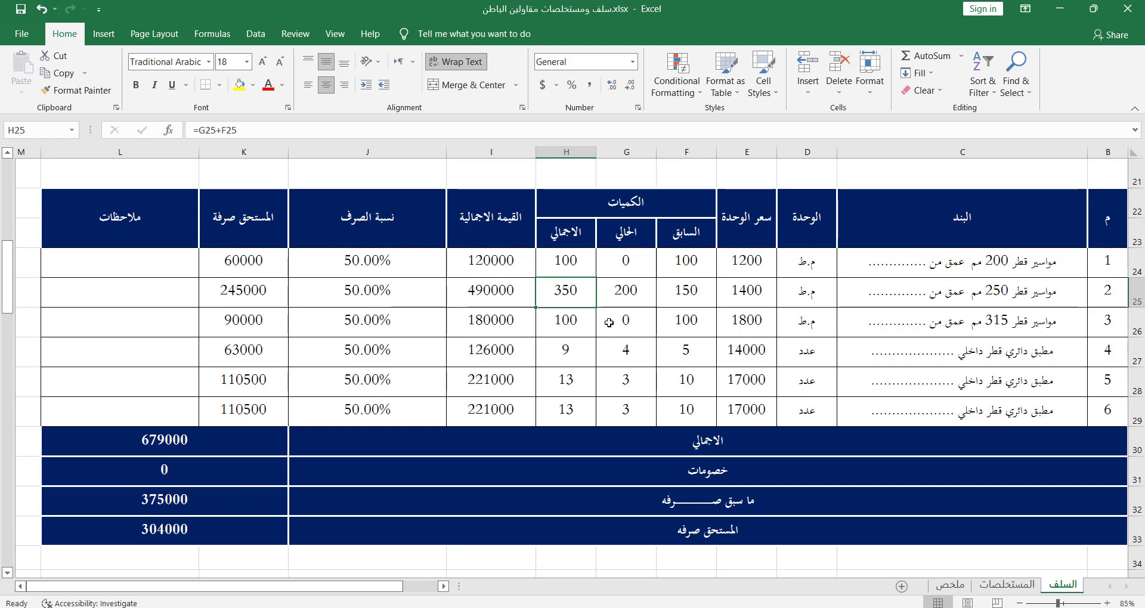
Step: Enter current quantities 400, 100, 5 and 15 for items 2–5 in G9:G12
{"action": "left_click", "coordinate": [1006, 584]}
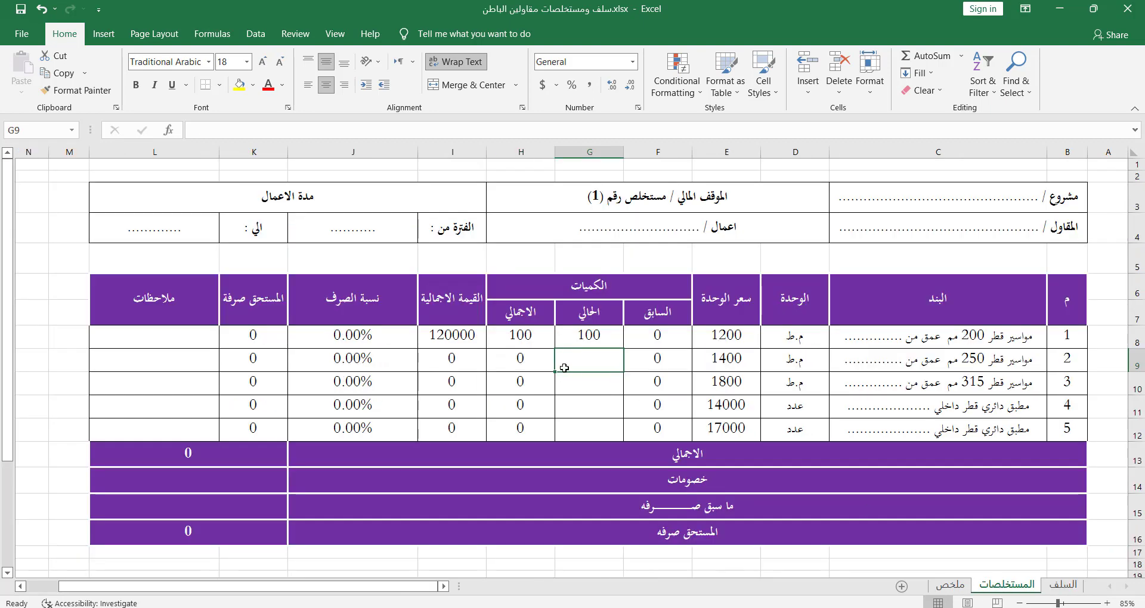
{"action": "type", "text": "400"}
{"action": "key", "text": "Return"}
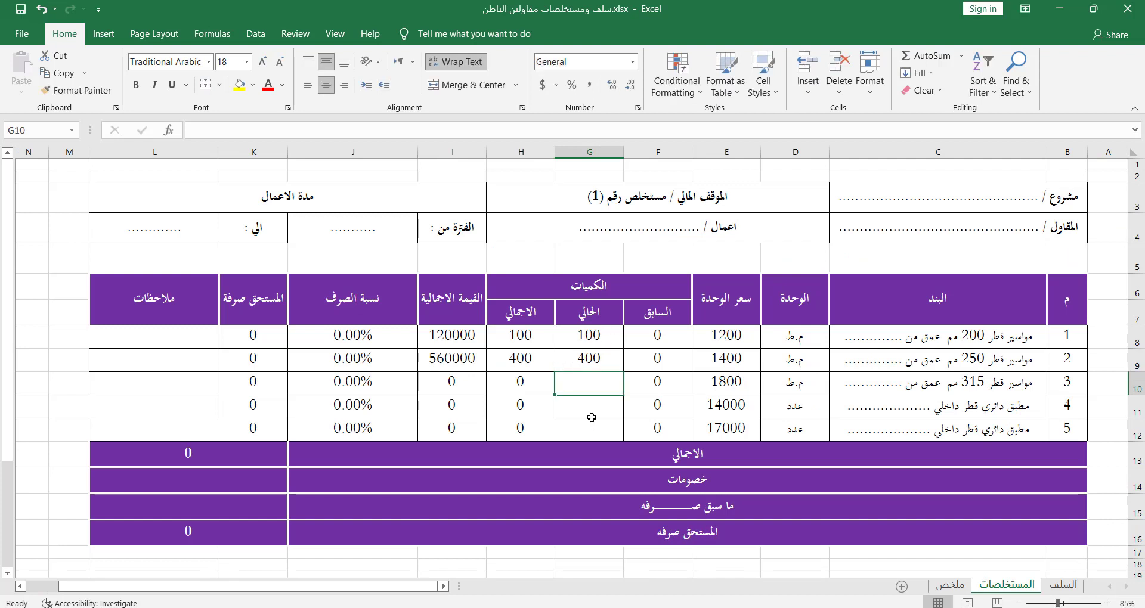
{"action": "type", "text": "100"}
{"action": "key", "text": "Return"}
{"action": "type", "text": "5"}
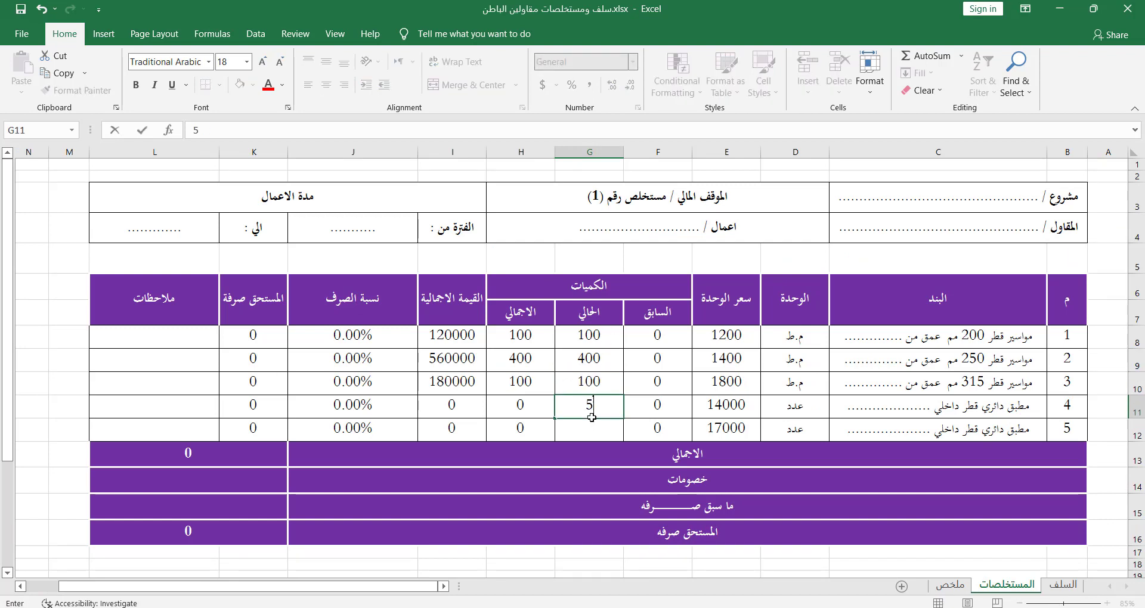
{"action": "key", "text": "Return"}
{"action": "type", "text": "15"}
{"action": "key", "text": "Tab"}
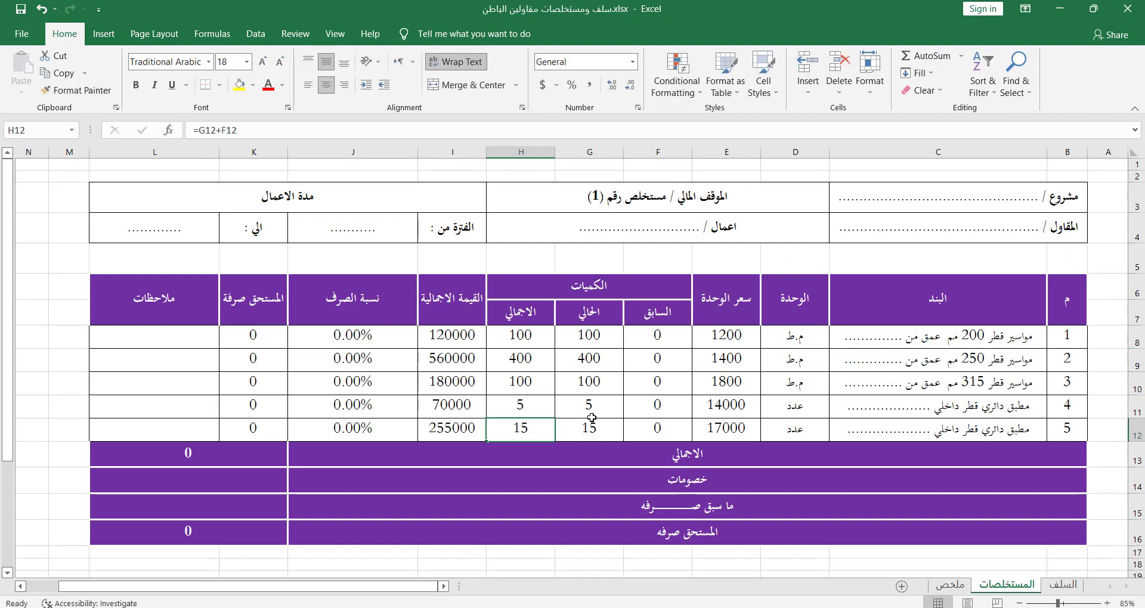
Step: Set payment ratios 85, 85, 85, 80, 80 in J8:J12
{"action": "left_click", "coordinate": [373, 338]}
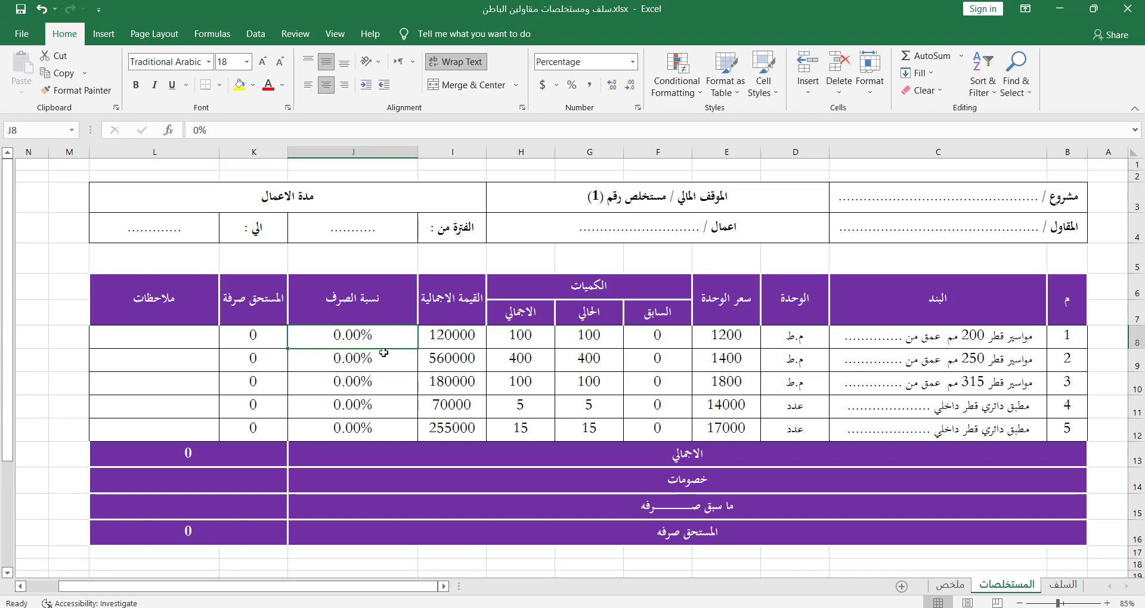
{"action": "type", "text": "8"}
{"action": "type", "text": "5"}
{"action": "key", "text": "Return"}
{"action": "type", "text": "85"}
{"action": "key", "text": "Return"}
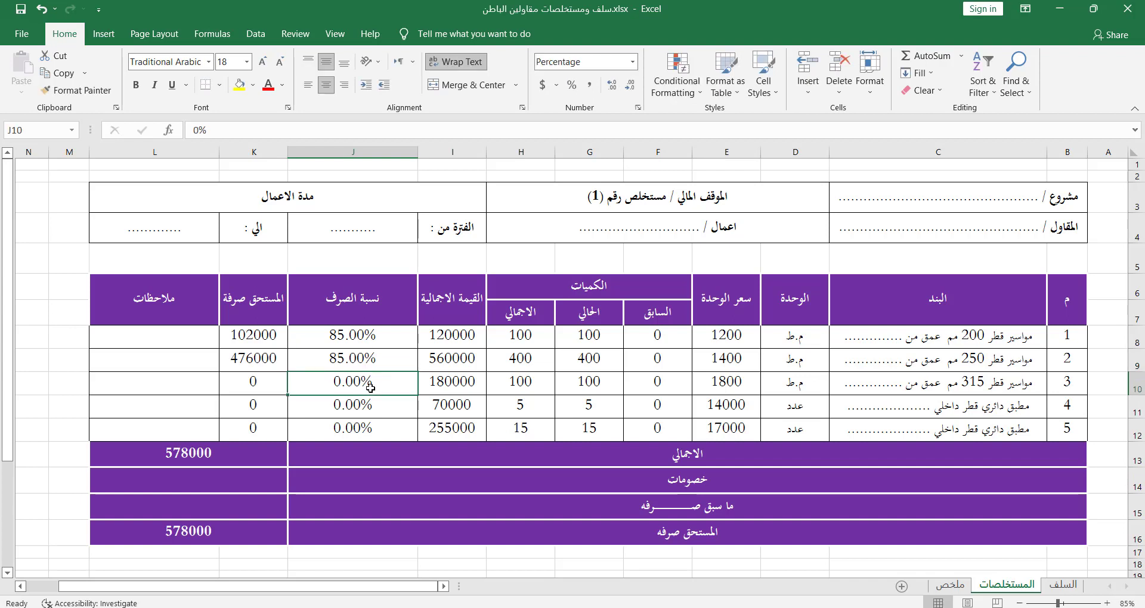
{"action": "type", "text": "85"}
{"action": "key", "text": "Return"}
{"action": "type", "text": "80"}
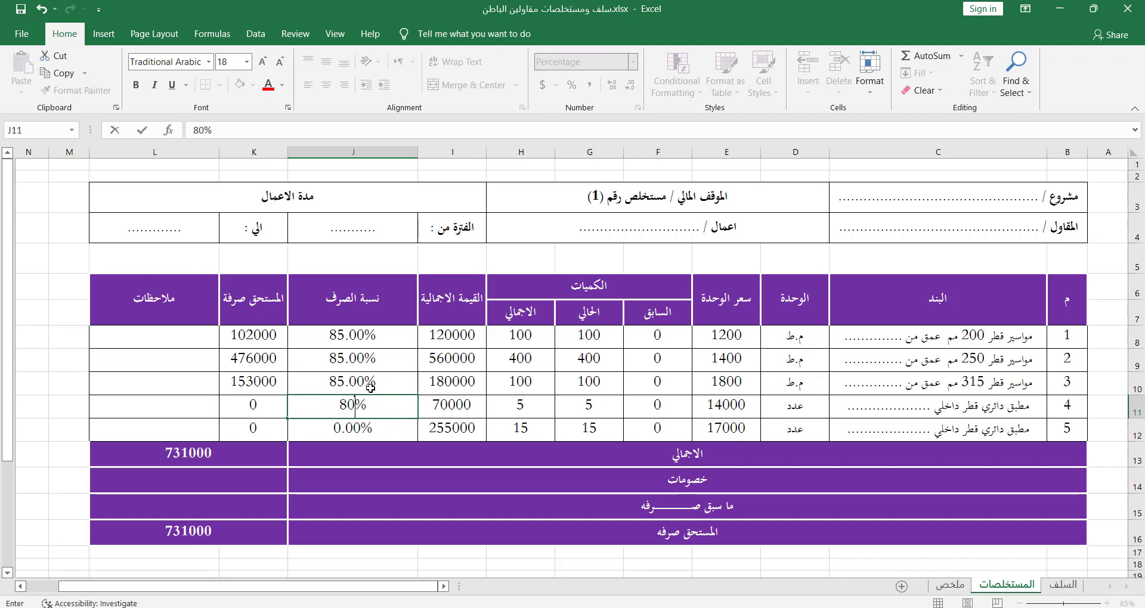
{"action": "key", "text": "Return"}
{"action": "type", "text": "80"}
{"action": "key", "text": "Return"}
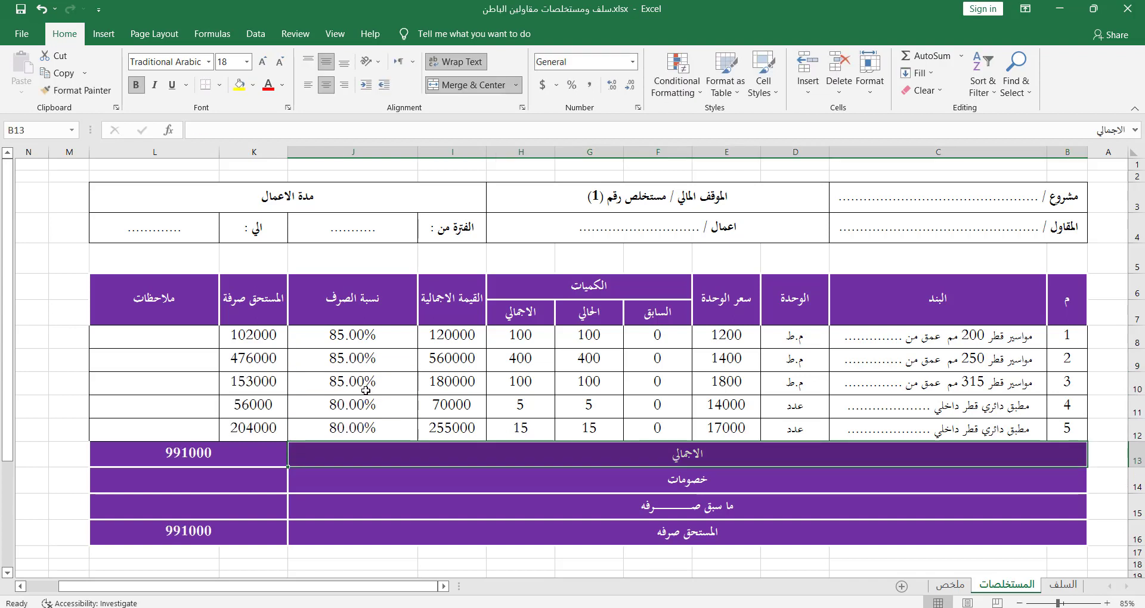
Step: Enter item 1's due amount formula =J8*I8 in K8, giving 102000
{"action": "left_click", "coordinate": [456, 338]}
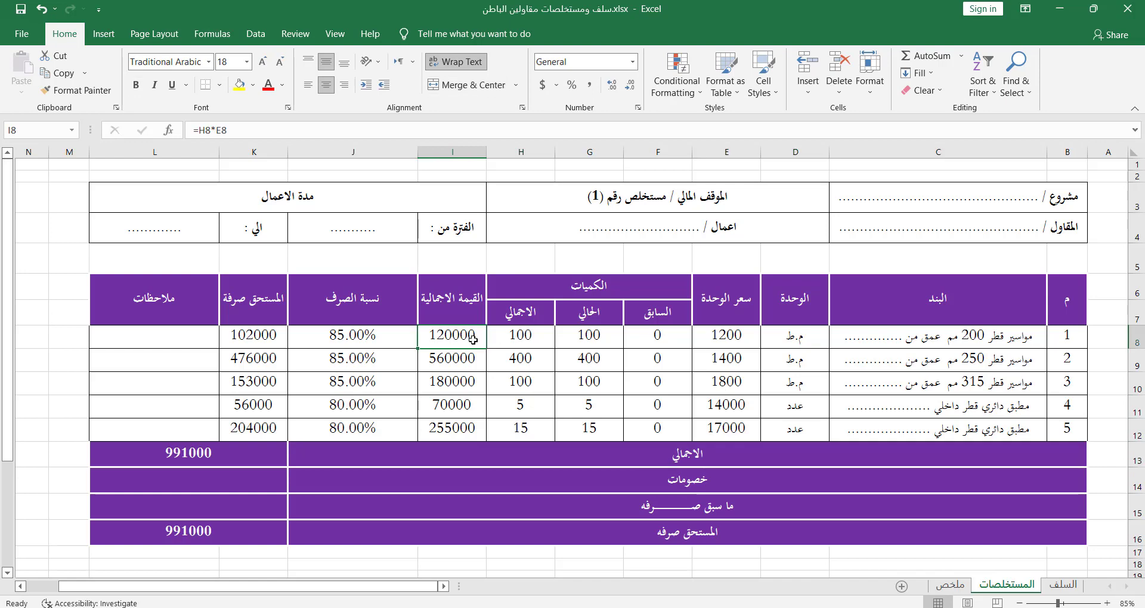
{"action": "double_click", "coordinate": [472, 339]}
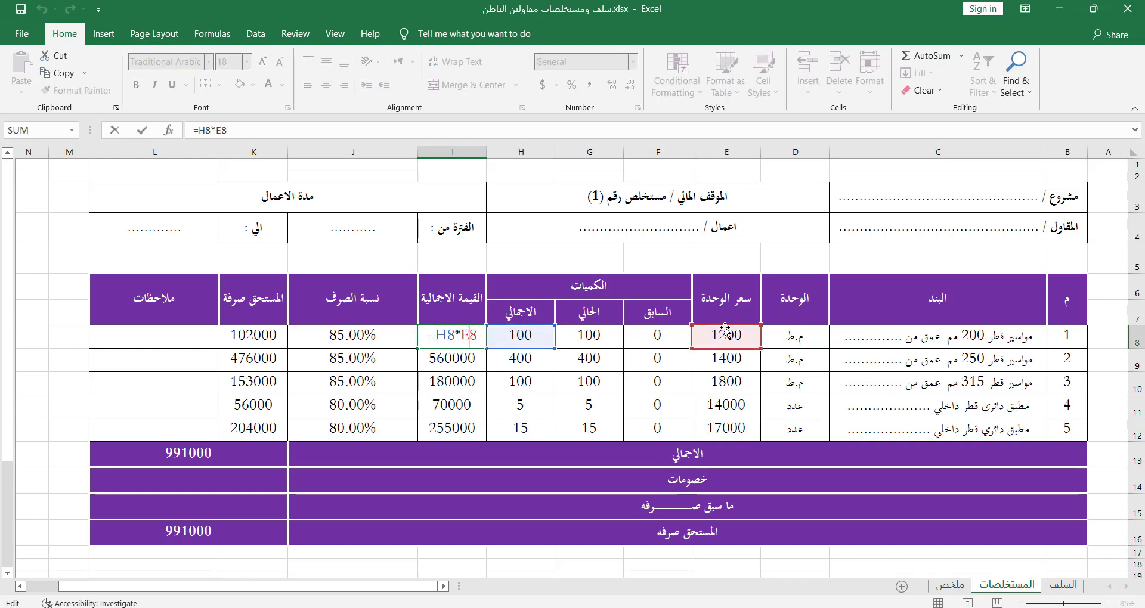
{"action": "key", "text": "Return"}
{"action": "left_click", "coordinate": [256, 337]}
{"action": "type", "text": "="}
{"action": "left_click", "coordinate": [352, 337]}
{"action": "type", "text": "*"}
{"action": "left_click", "coordinate": [461, 340]}
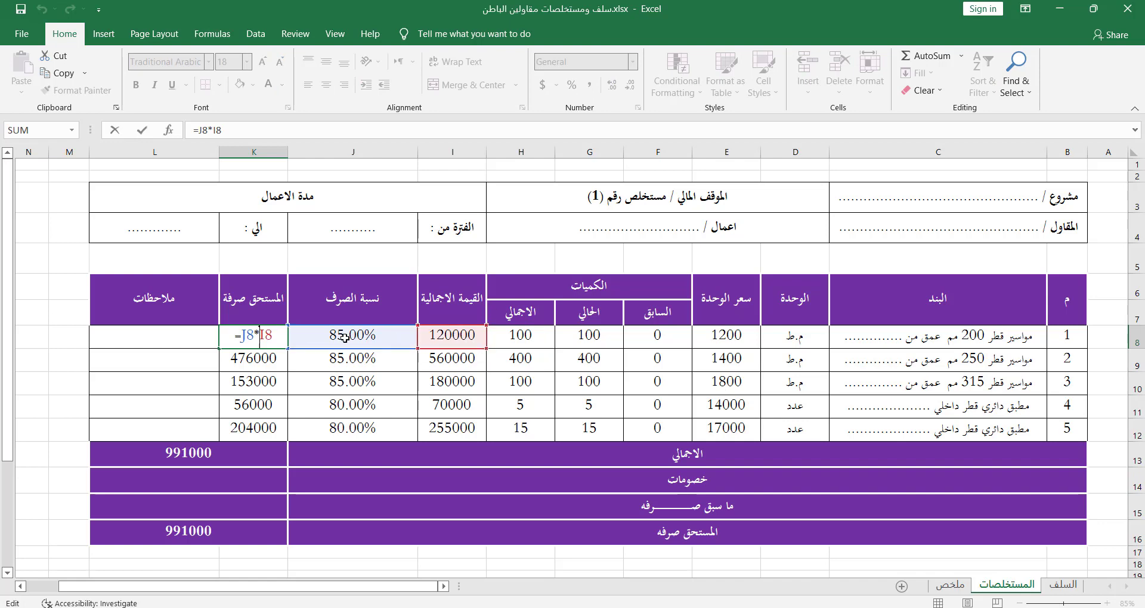
{"action": "key", "text": "Return"}
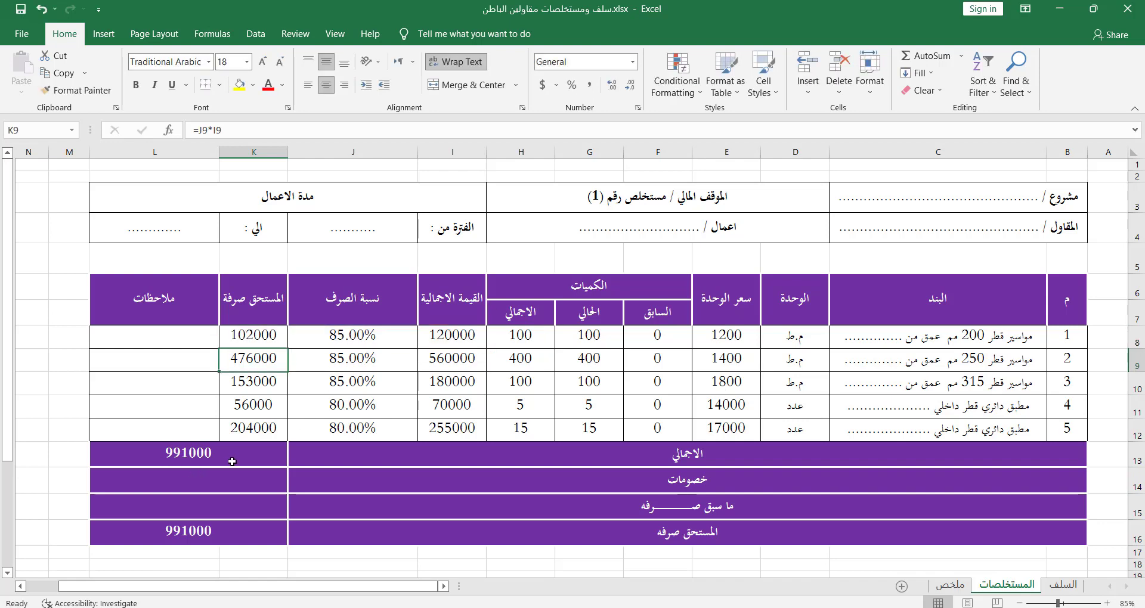
Step: Check the due total and previously paid row, then view the second advance's 304000 net due on السلف
{"action": "left_click", "coordinate": [232, 462]}
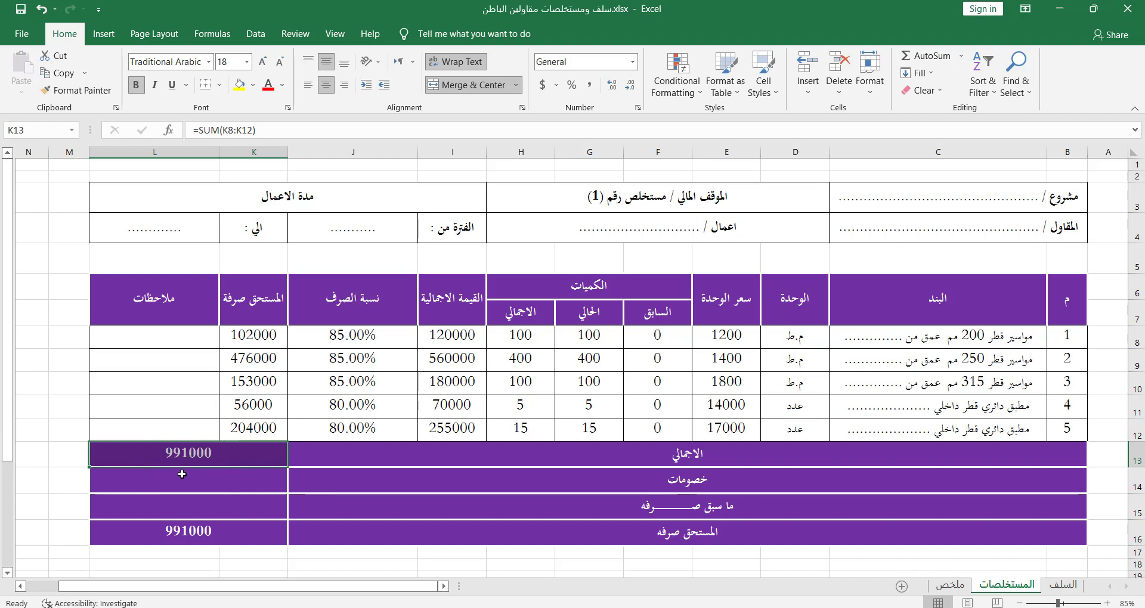
{"action": "left_click", "coordinate": [380, 510]}
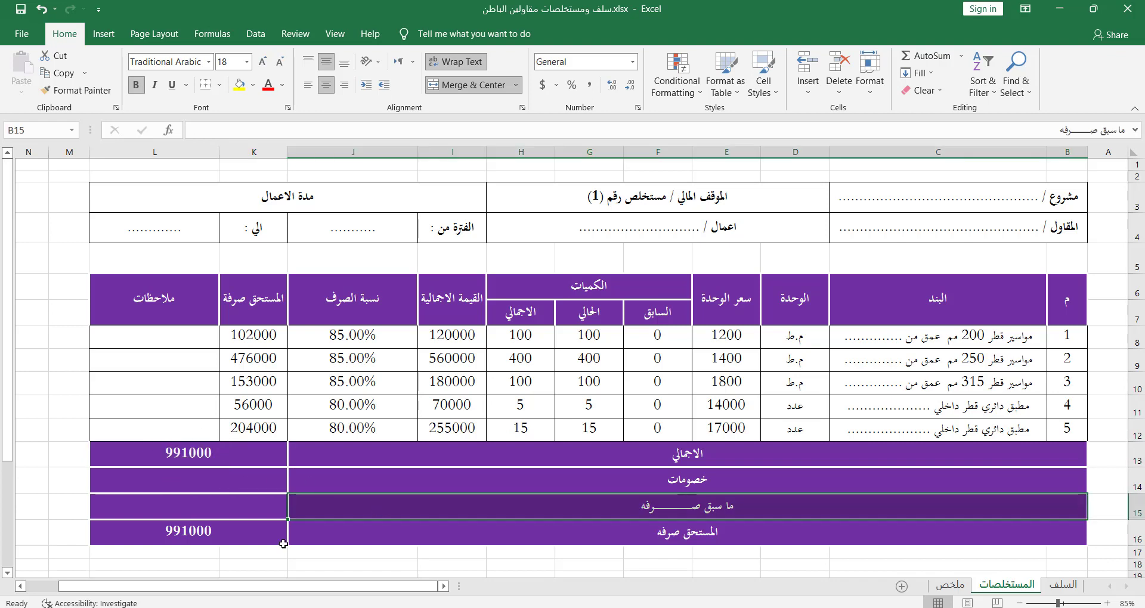
{"action": "left_click", "coordinate": [946, 587]}
{"action": "left_click", "coordinate": [1017, 586]}
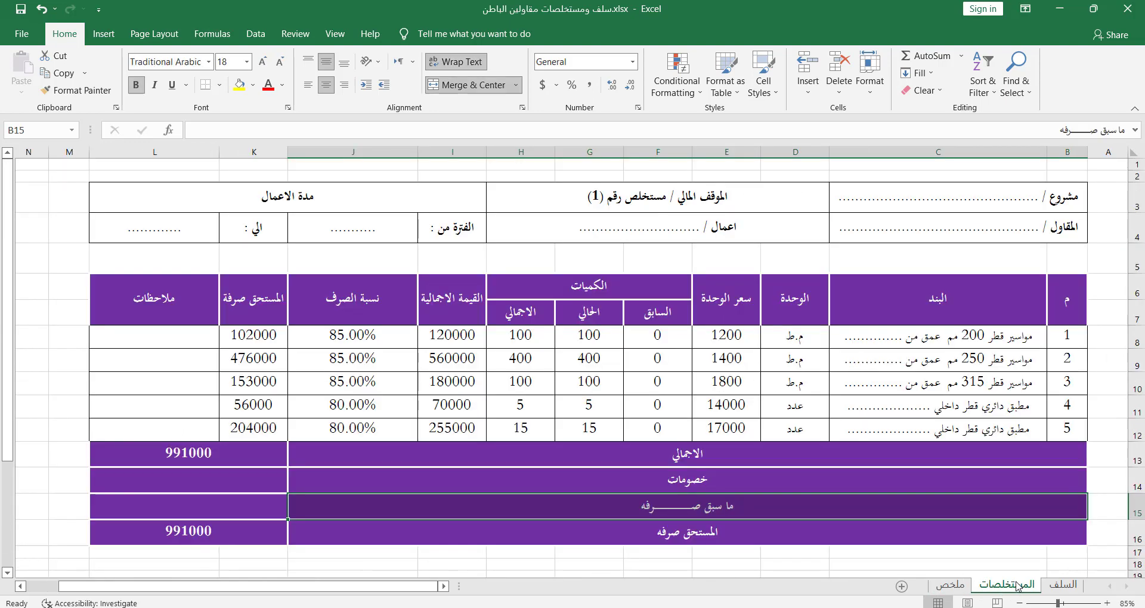
{"action": "left_click", "coordinate": [1063, 584]}
{"action": "scroll", "coordinate": [882, 313], "scroll_direction": "down", "scroll_amount": 2}
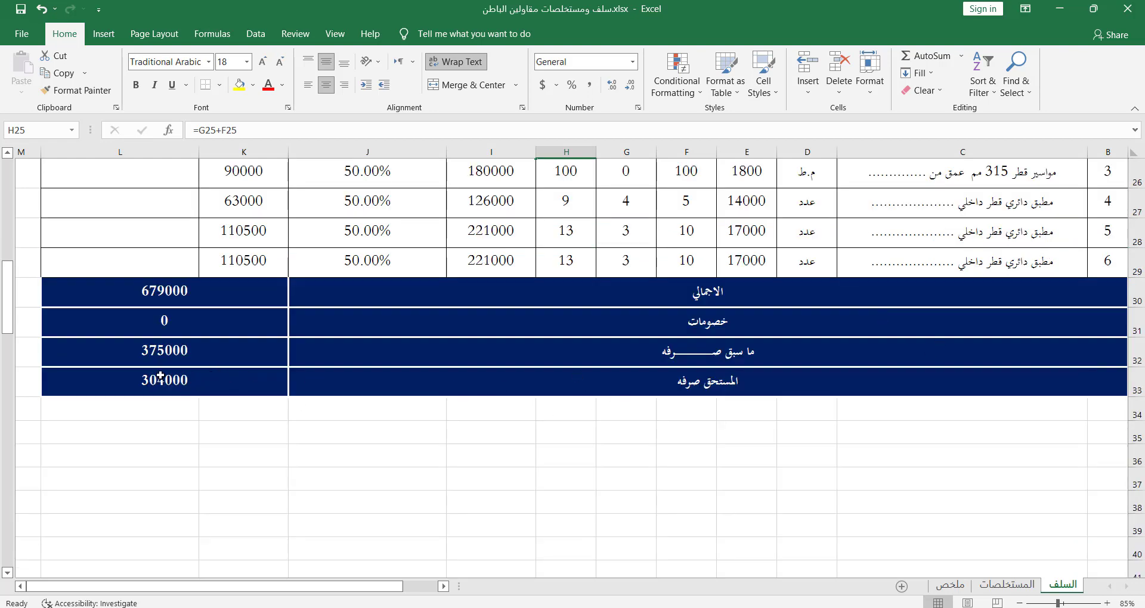
{"action": "scroll", "coordinate": [137, 381], "scroll_direction": "up", "scroll_amount": 3}
{"action": "scroll", "coordinate": [131, 417], "scroll_direction": "up", "scroll_amount": 4}
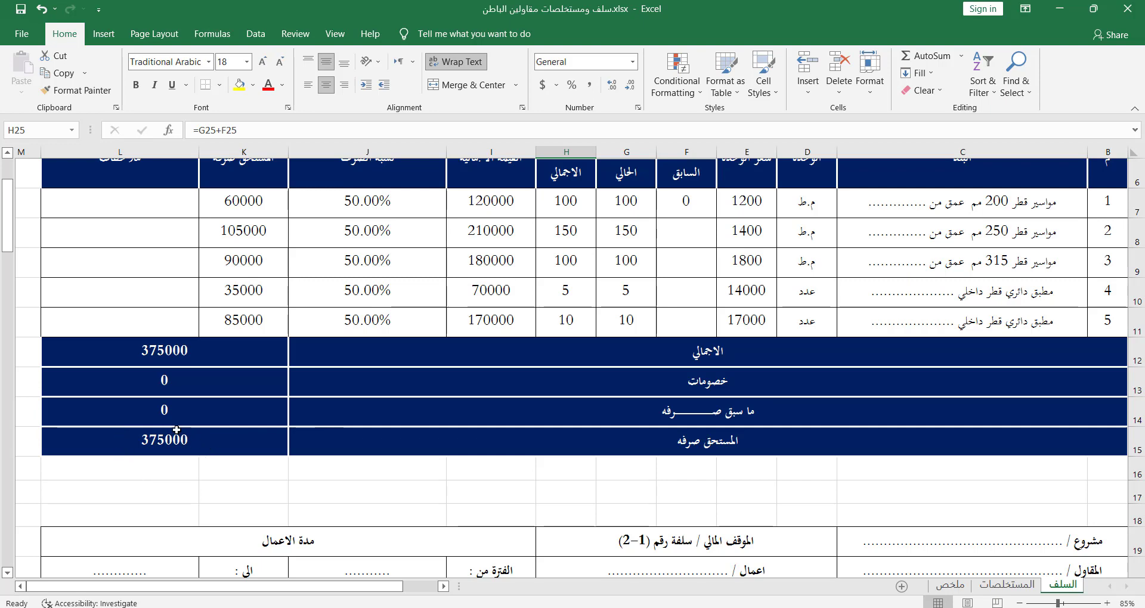
{"action": "scroll", "coordinate": [177, 430], "scroll_direction": "down", "scroll_amount": 2}
{"action": "scroll", "coordinate": [176, 525], "scroll_direction": "down", "scroll_amount": 2}
{"action": "scroll", "coordinate": [176, 525], "scroll_direction": "down", "scroll_amount": 2}
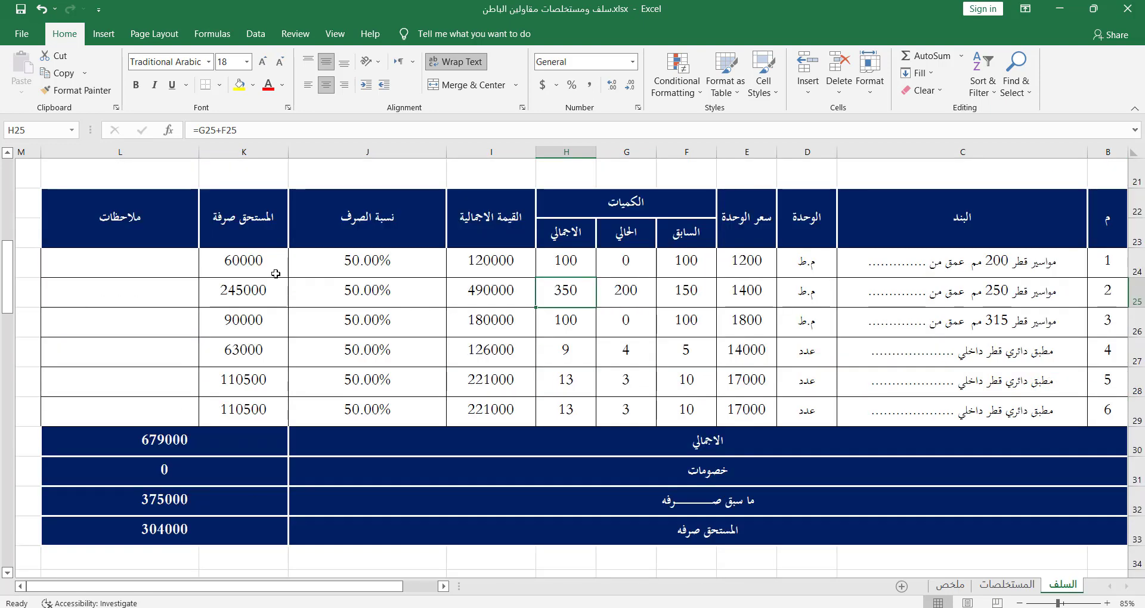
Step: On ملخص, enter advance number 2-1 in C4 and link D4 to السلف!K33 (304000)
{"action": "left_click", "coordinate": [949, 584]}
{"action": "left_click", "coordinate": [985, 226]}
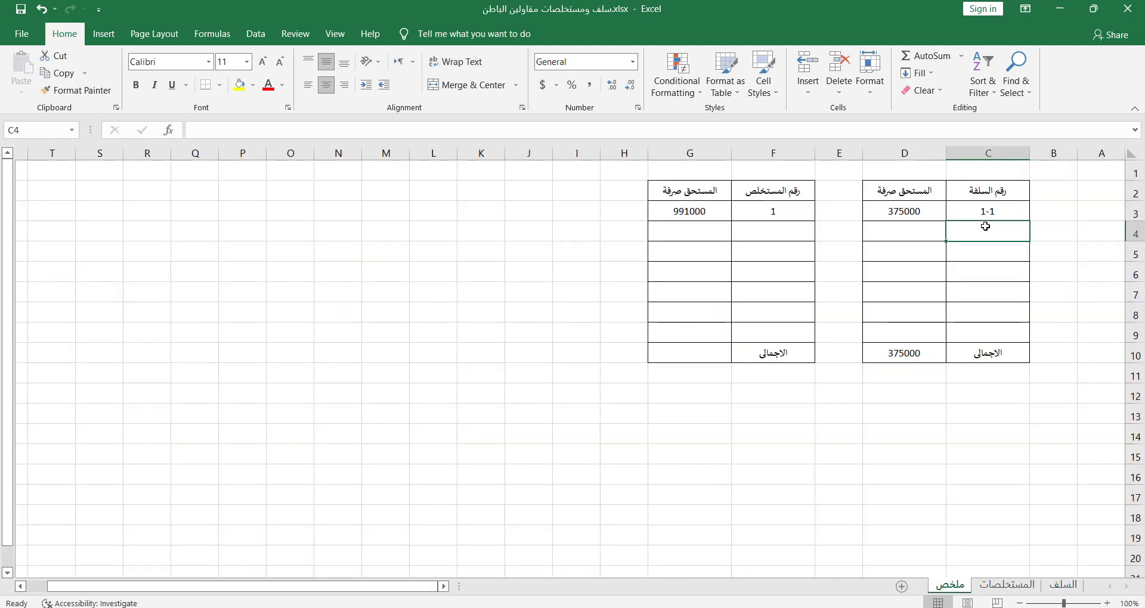
{"action": "type", "text": "2-1"}
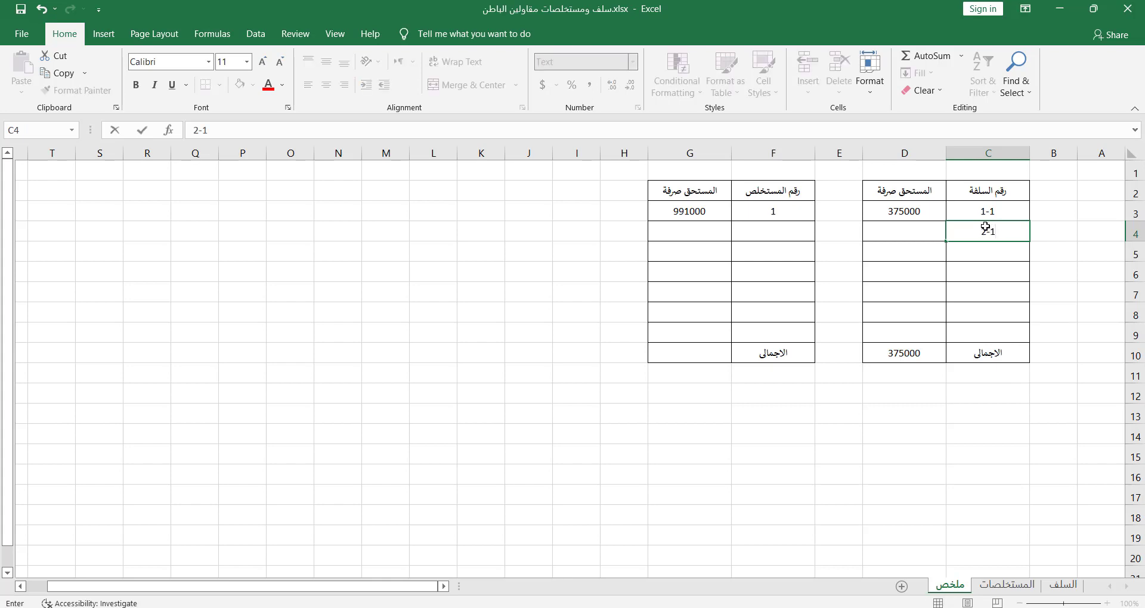
{"action": "key", "text": "Tab"}
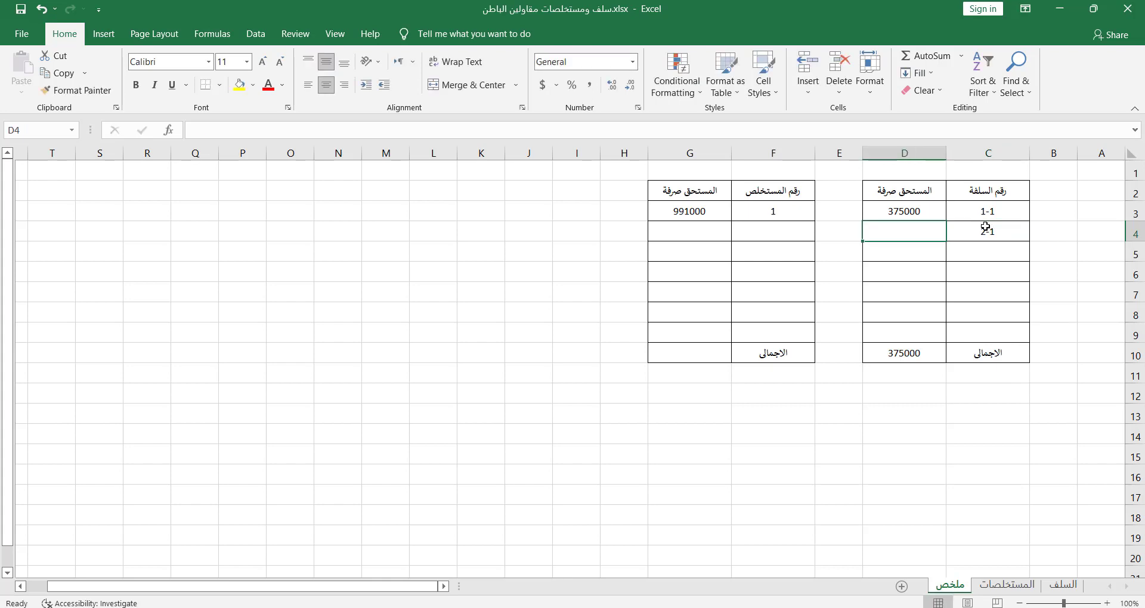
{"action": "type", "text": "="}
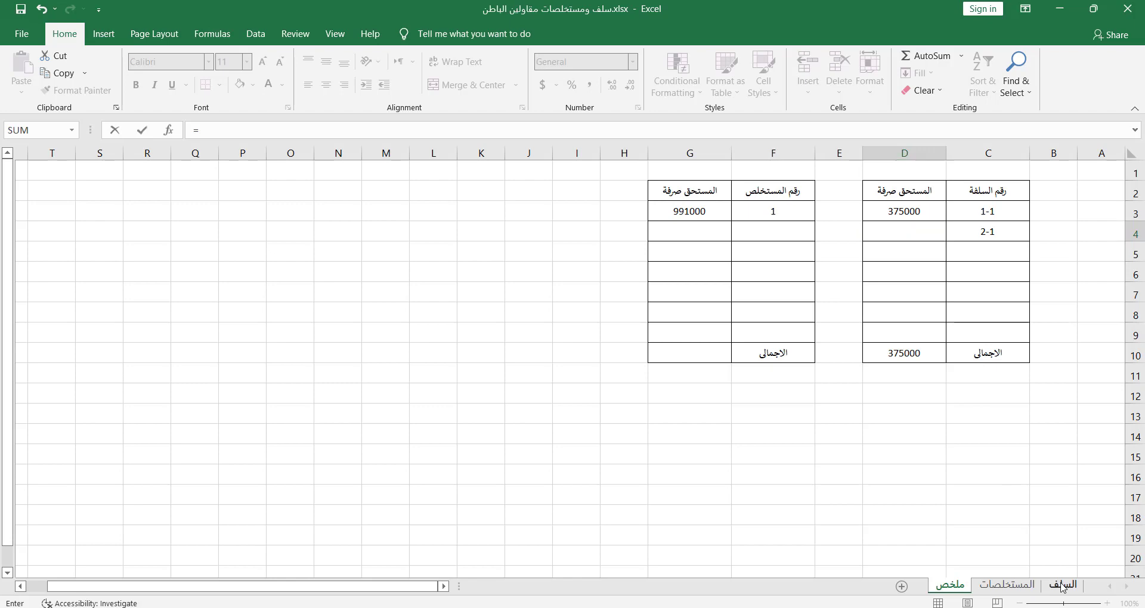
{"action": "left_click", "coordinate": [1063, 586]}
{"action": "left_click", "coordinate": [191, 531]}
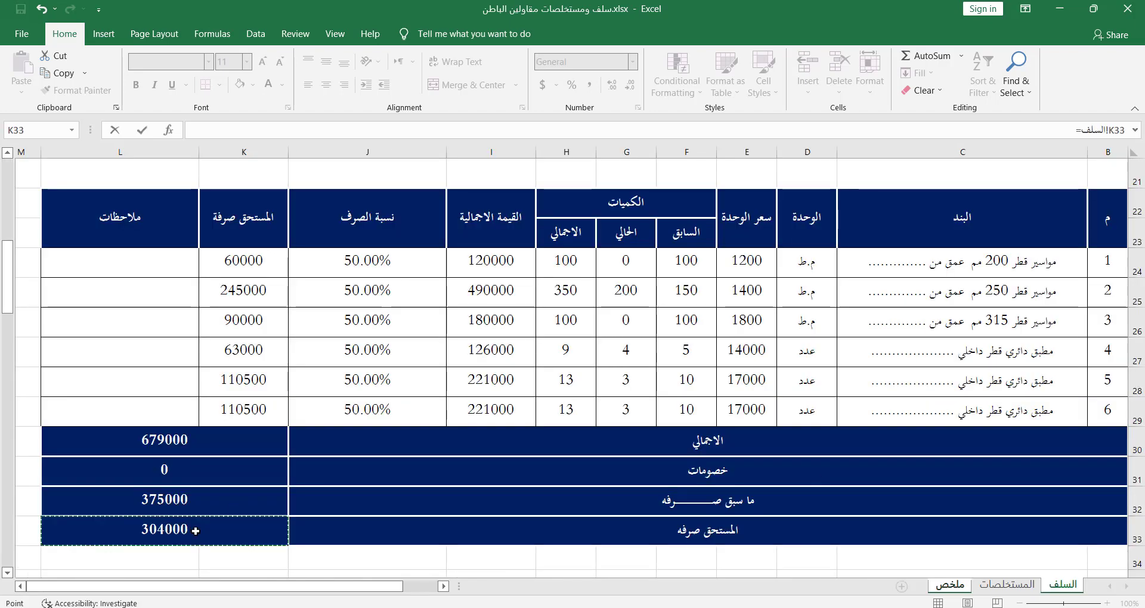
{"action": "key", "text": "Return"}
Step: Verify the advances' due formulas and confirm D10's =SUM(D3:D9) total of 679000
{"action": "left_click", "coordinate": [925, 211]}
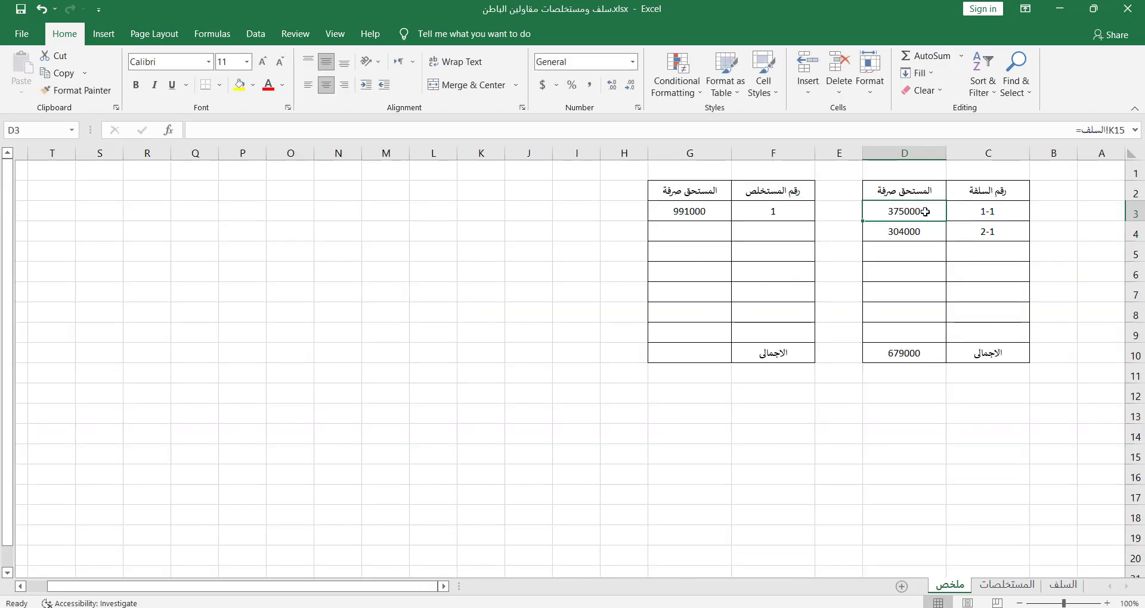
{"action": "left_click", "coordinate": [981, 210]}
{"action": "left_click", "coordinate": [914, 213]}
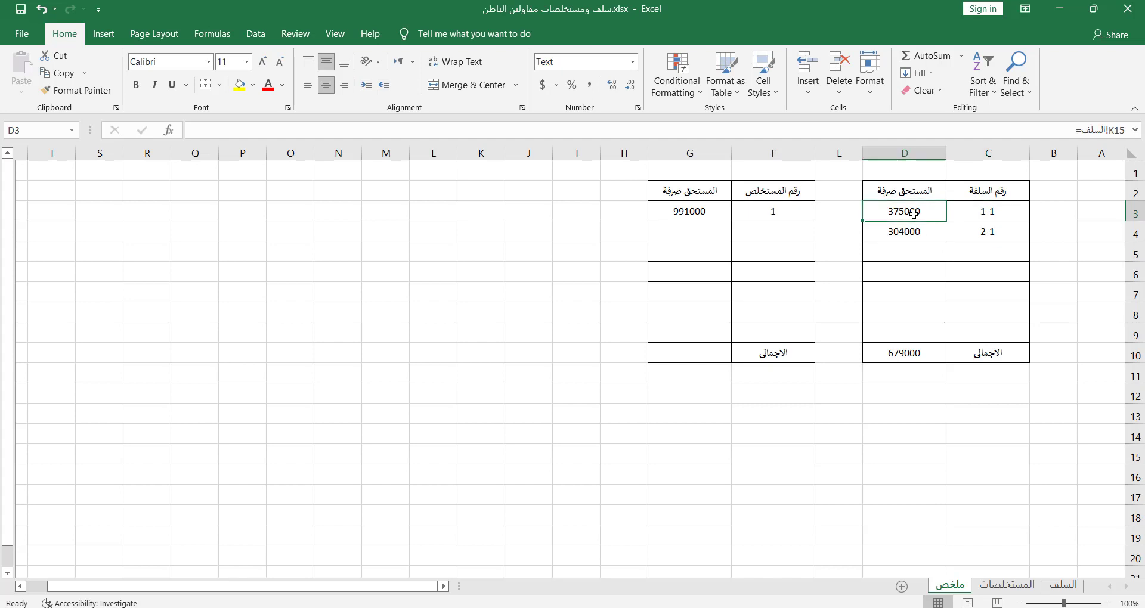
{"action": "left_click", "coordinate": [989, 234]}
{"action": "left_click", "coordinate": [917, 235]}
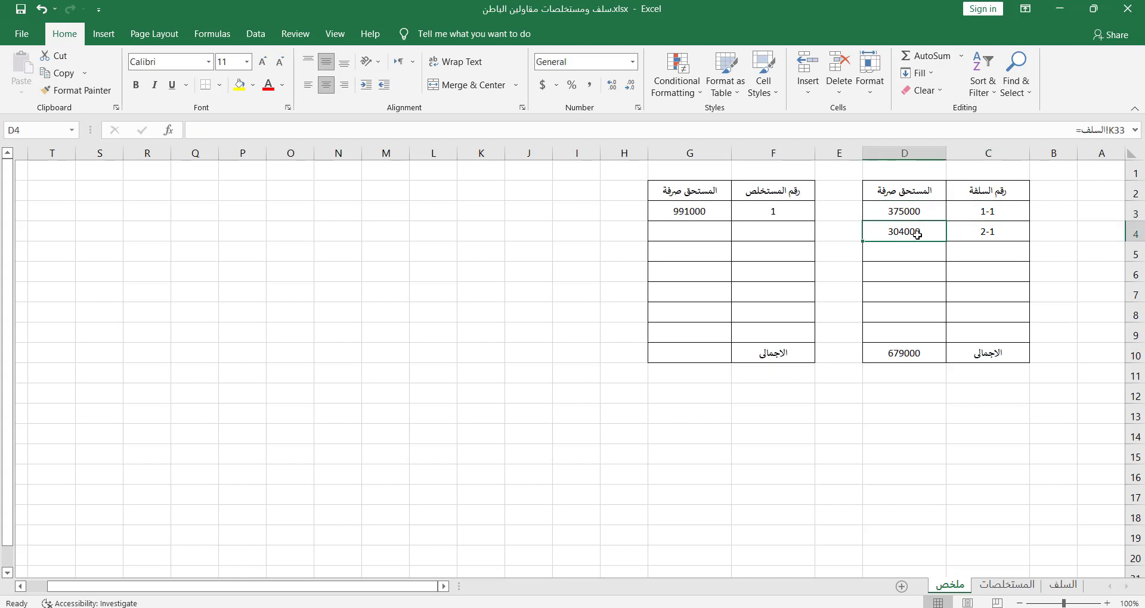
{"action": "left_click", "coordinate": [935, 356]}
{"action": "double_click", "coordinate": [936, 357]}
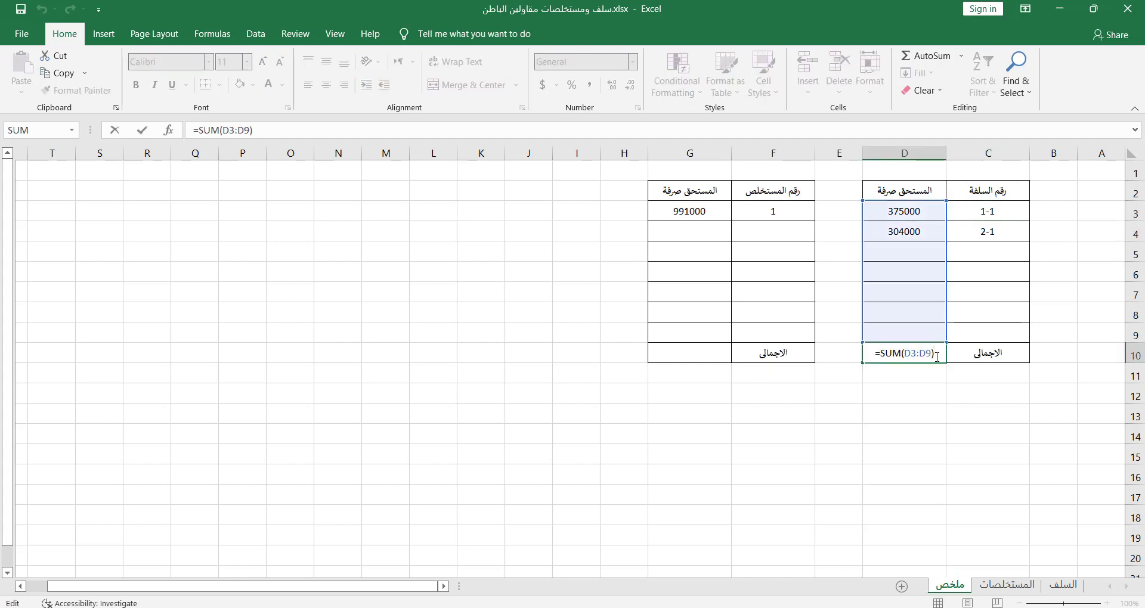
{"action": "key", "text": "Return"}
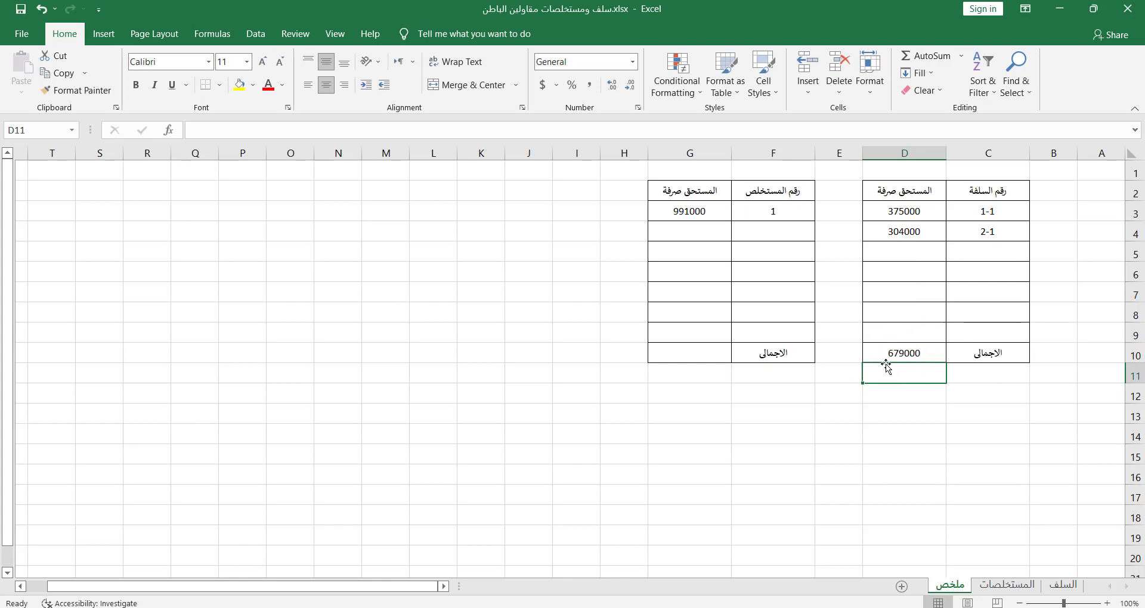
{"action": "left_click", "coordinate": [986, 576]}
Step: Enter 679000 in K15 as previously paid, leaving extract (1) with 312000 net due
{"action": "left_click", "coordinate": [252, 504]}
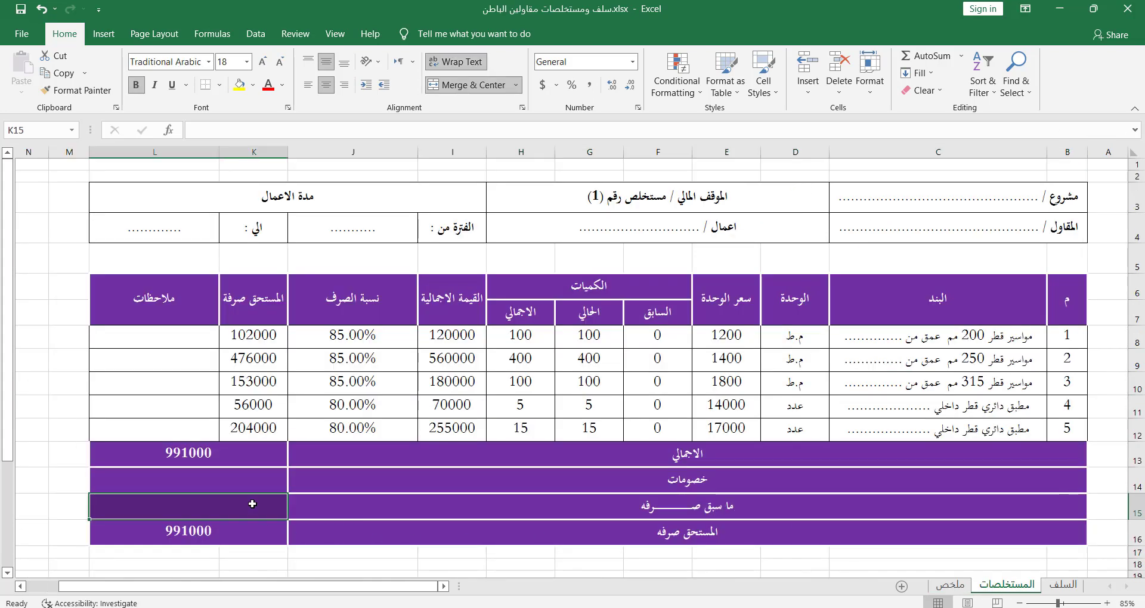
{"action": "type", "text": "679"}
{"action": "key", "text": "Return"}
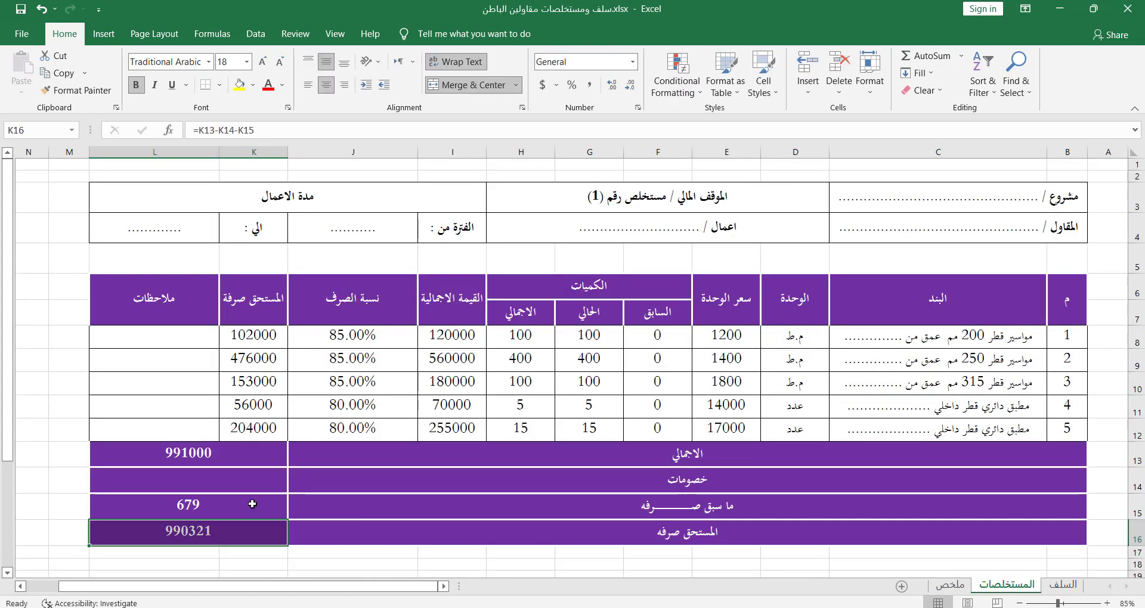
{"action": "left_click", "coordinate": [252, 504]}
{"action": "double_click", "coordinate": [252, 504]}
{"action": "type", "text": "000"}
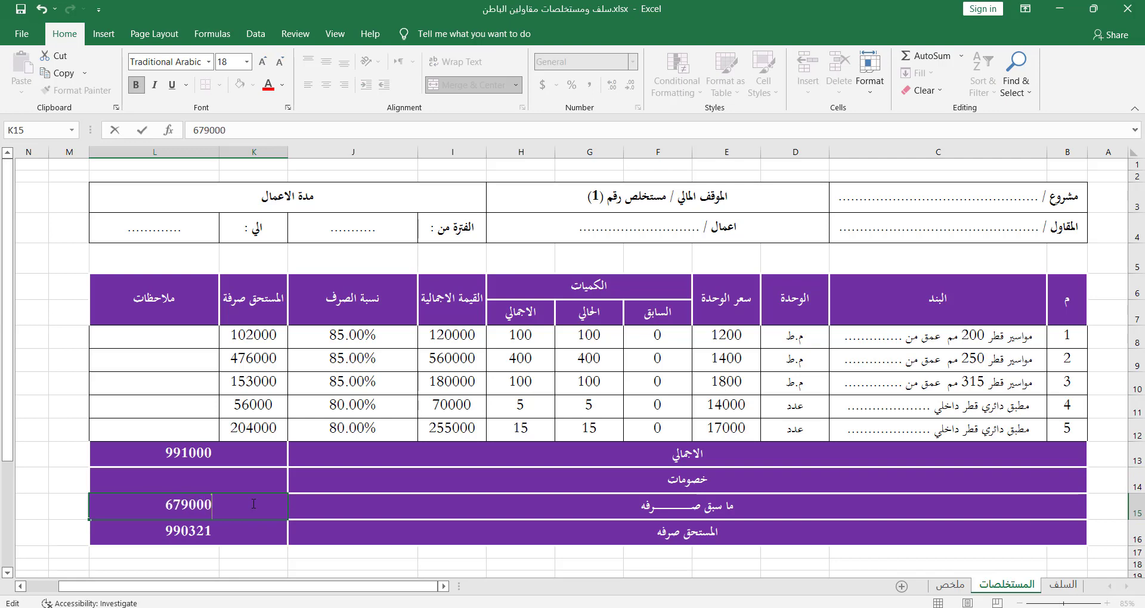
{"action": "key", "text": "Return"}
{"action": "scroll", "coordinate": [271, 441], "scroll_direction": "down", "scroll_amount": 2}
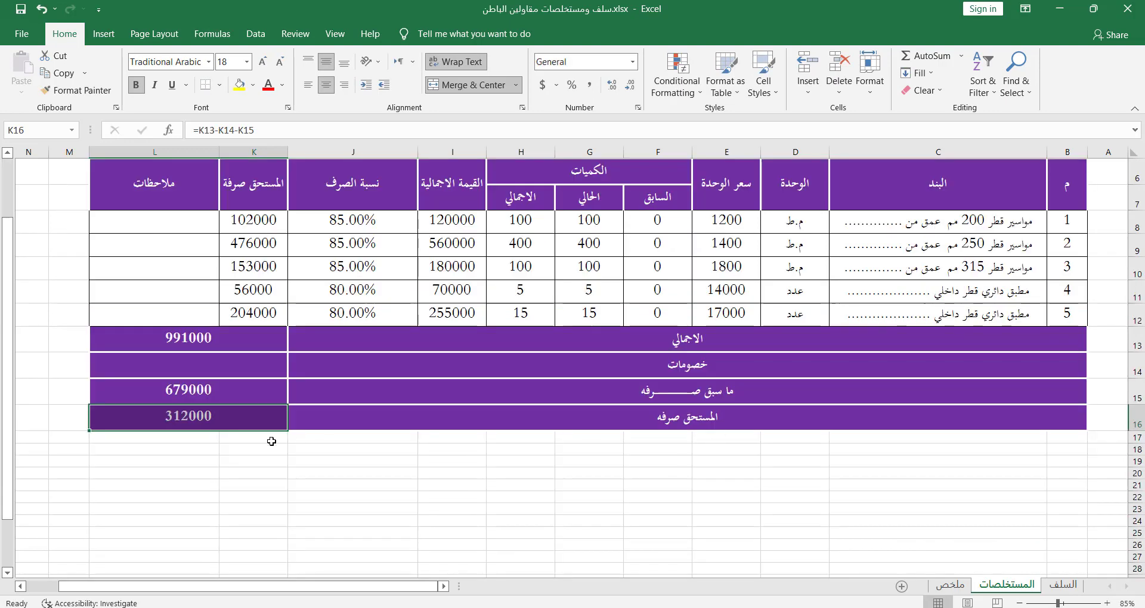
{"action": "left_click", "coordinate": [269, 441]}
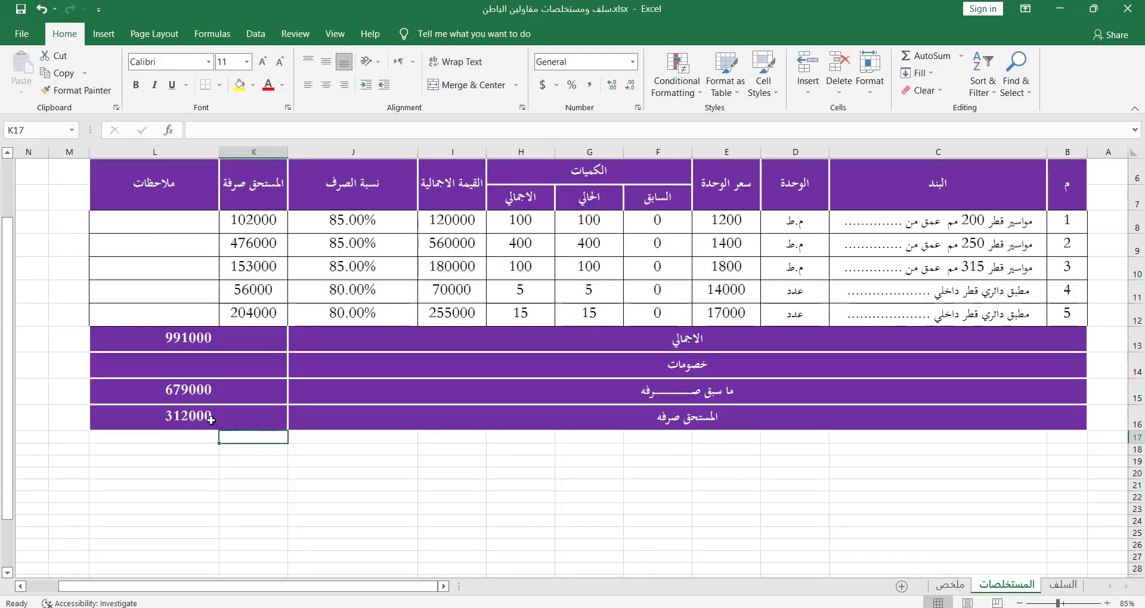
{"action": "scroll", "coordinate": [192, 419], "scroll_direction": "up", "scroll_amount": 2}
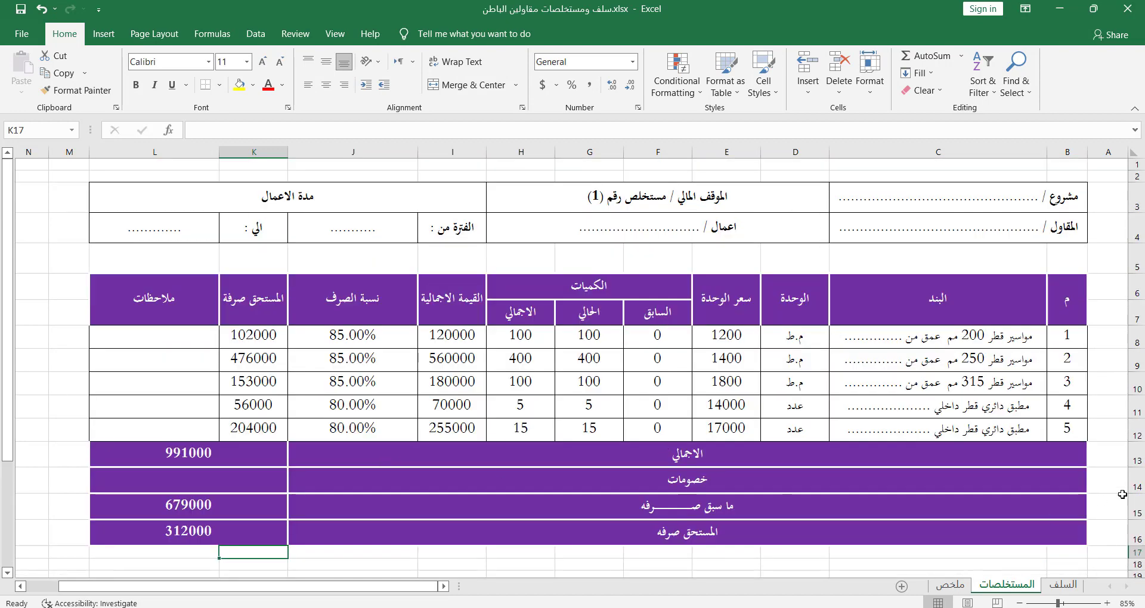
{"action": "left_click", "coordinate": [1064, 584]}
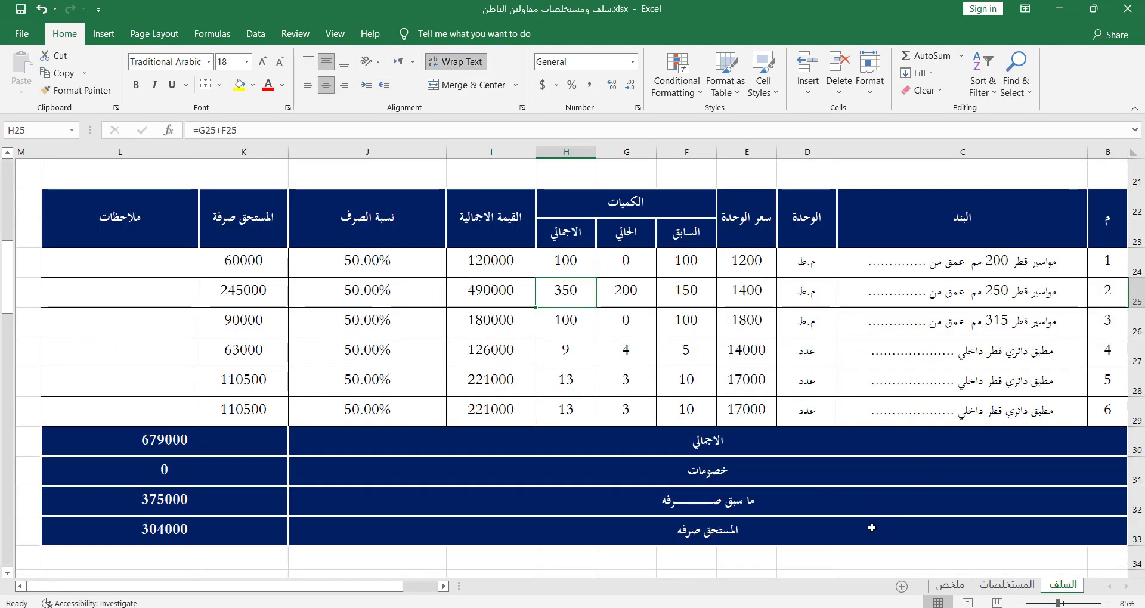
{"action": "left_click", "coordinate": [1006, 584]}
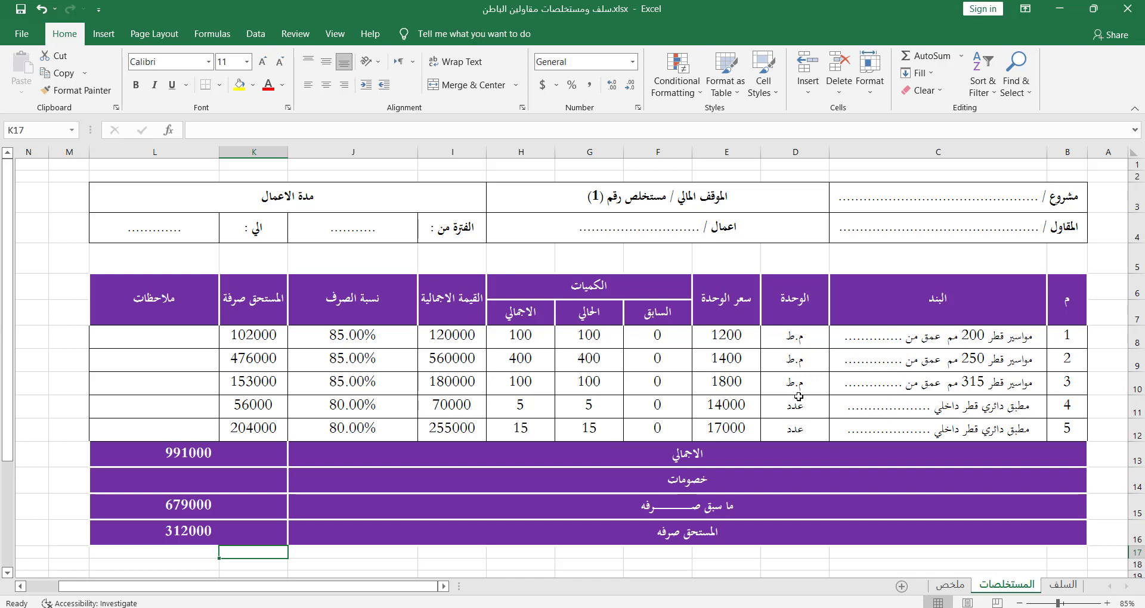
{"action": "left_click", "coordinate": [1057, 585]}
Step: Copy the advance table's rows and insert the copied cells at row 38
{"action": "left_click_drag", "start_coordinate": [1136, 202], "coordinate": [1135, 540]}
{"action": "right_click", "coordinate": [1135, 441]}
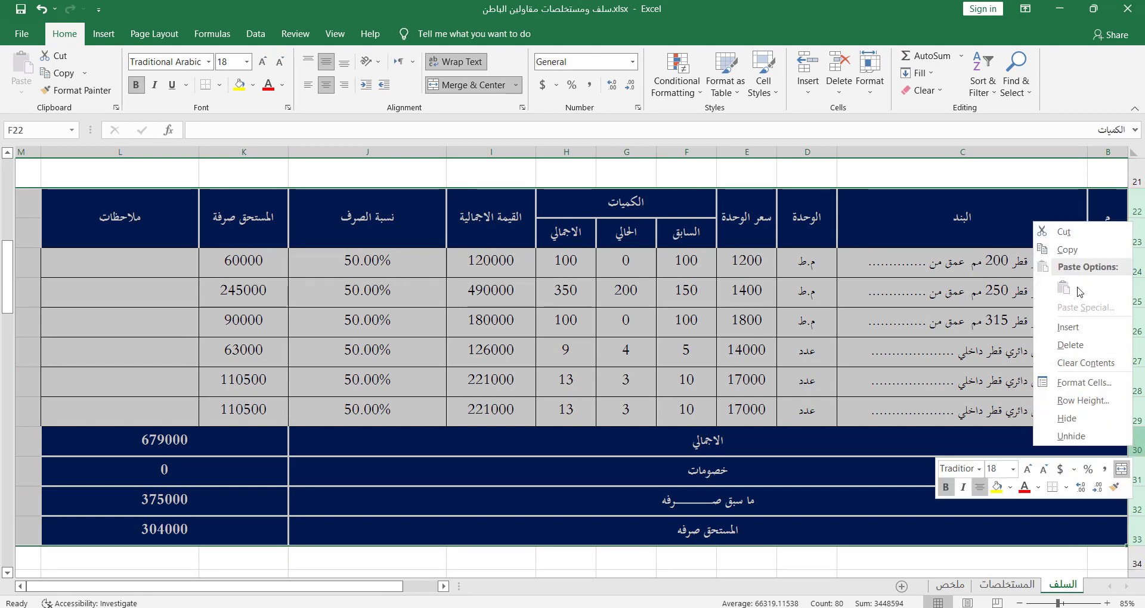
{"action": "left_click", "coordinate": [1085, 256]}
{"action": "scroll", "coordinate": [1138, 437], "scroll_direction": "down", "scroll_amount": 2}
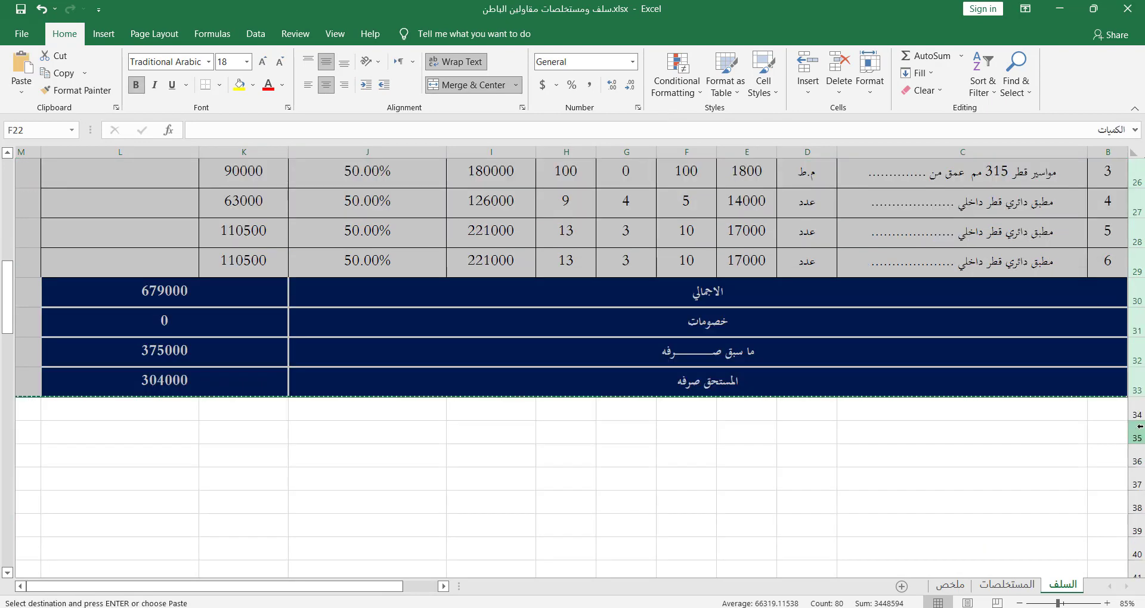
{"action": "scroll", "coordinate": [1139, 426], "scroll_direction": "down", "scroll_amount": 5}
{"action": "left_click_drag", "start_coordinate": [1138, 396], "coordinate": [1141, 428]}
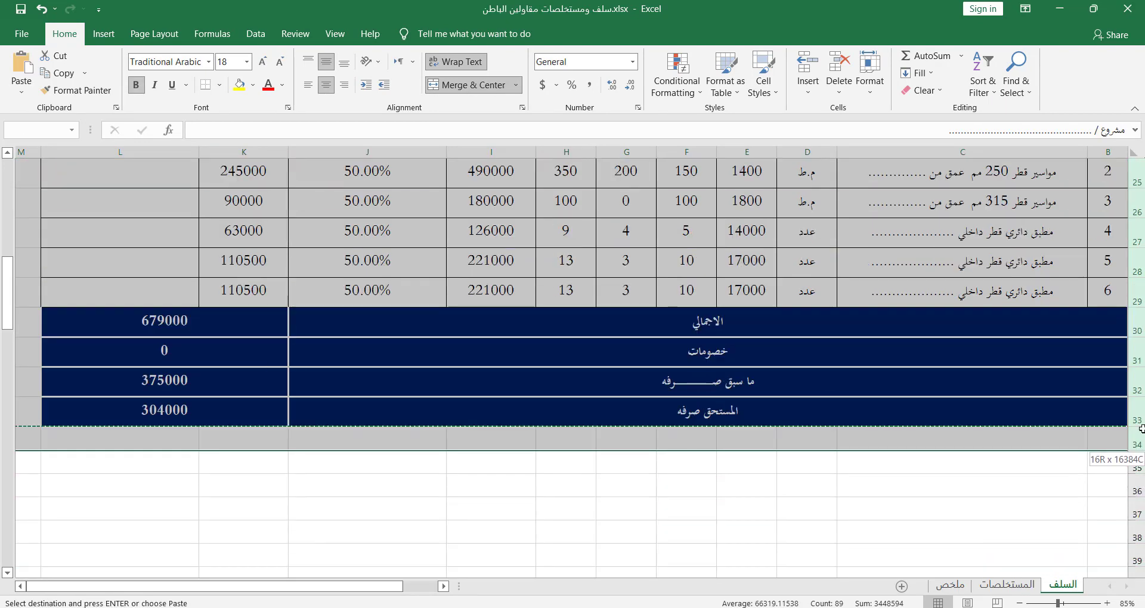
{"action": "right_click", "coordinate": [1140, 428]}
{"action": "left_click", "coordinate": [1078, 295]}
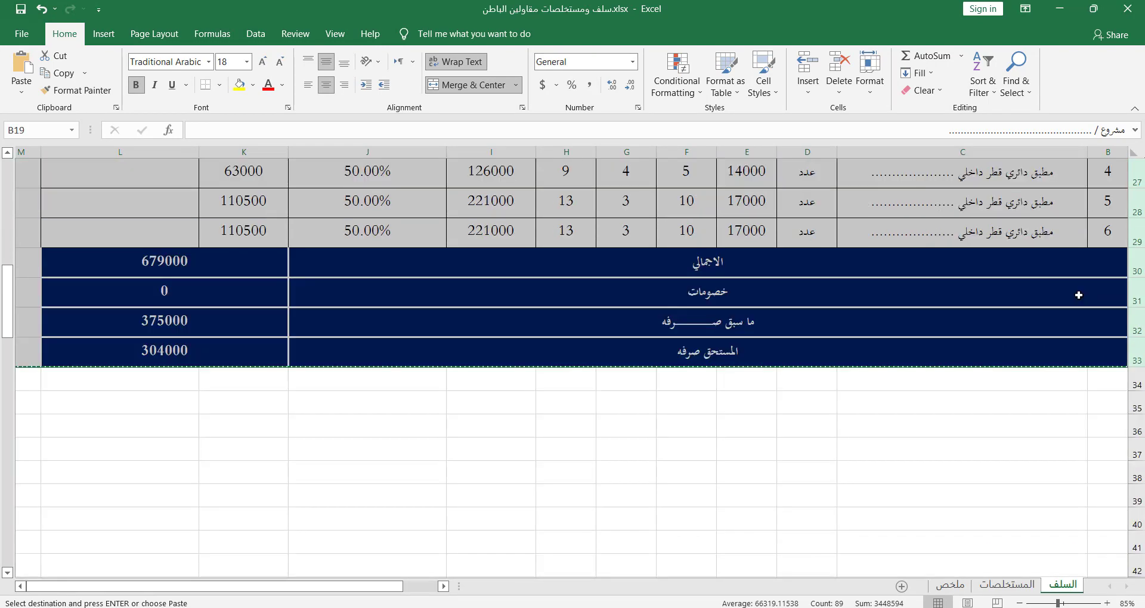
{"action": "scroll", "coordinate": [1078, 295], "scroll_direction": "down", "scroll_amount": 2}
{"action": "right_click", "coordinate": [1136, 327]}
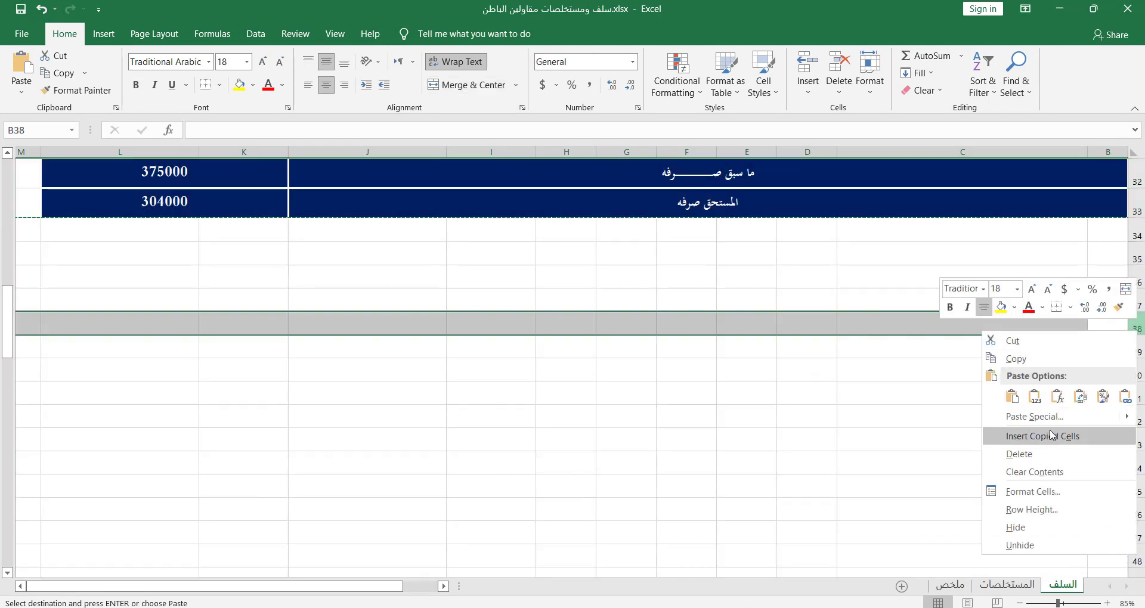
{"action": "left_click", "coordinate": [1051, 436]}
Step: Retitle the new table in D38 to سلفة رقم (1-2)
{"action": "left_click", "coordinate": [642, 326]}
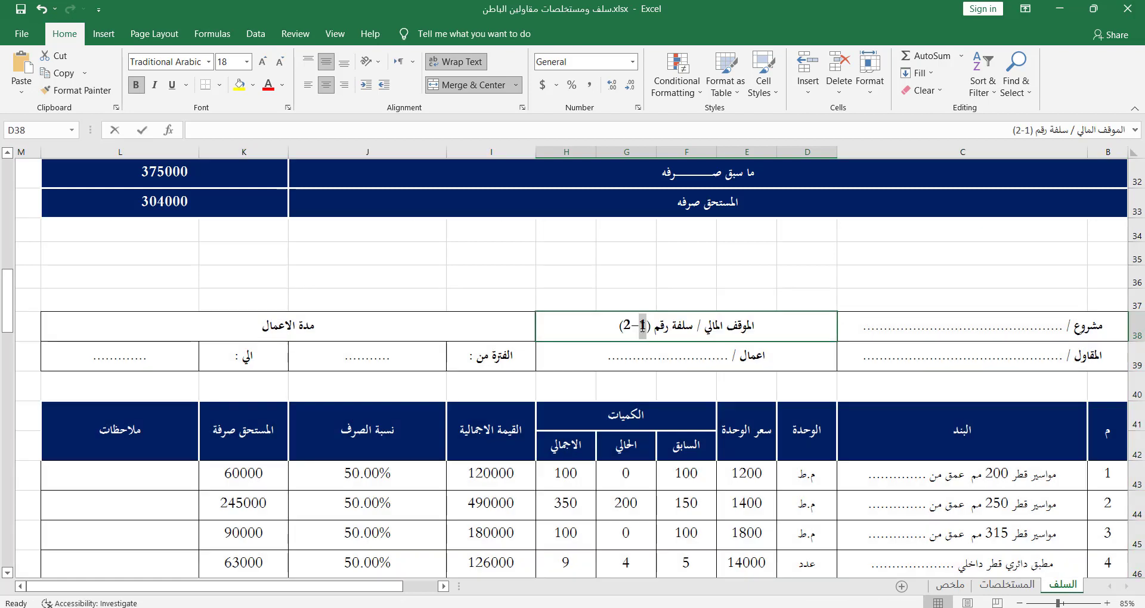
{"action": "double_click", "coordinate": [642, 326]}
{"action": "key", "text": "BackSpace"}
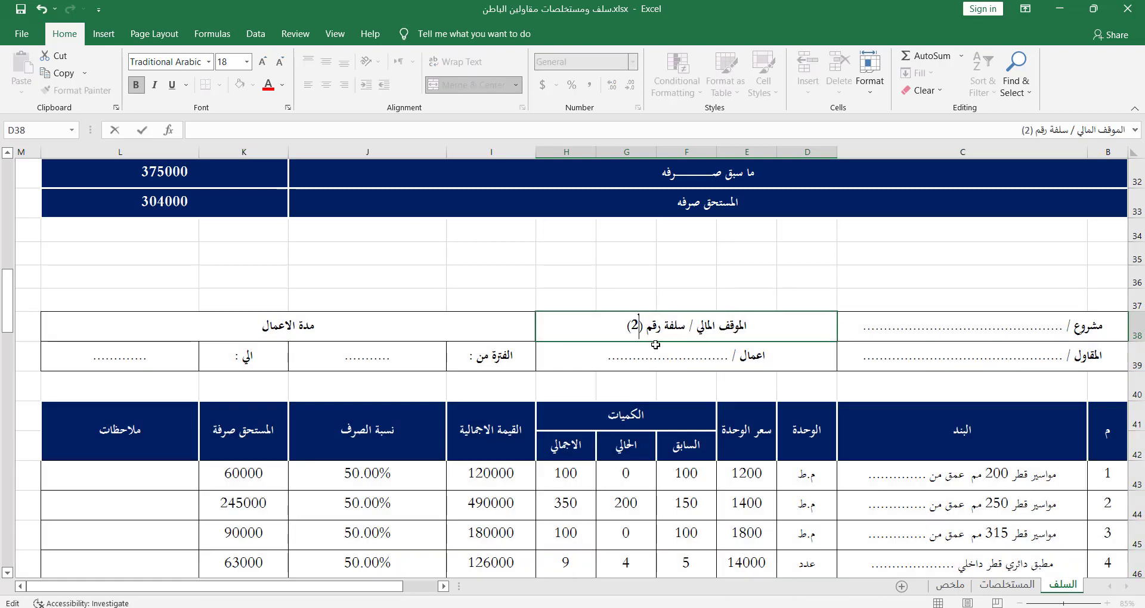
{"action": "key", "text": "BackSpace"}
{"action": "type", "text": "1-"}
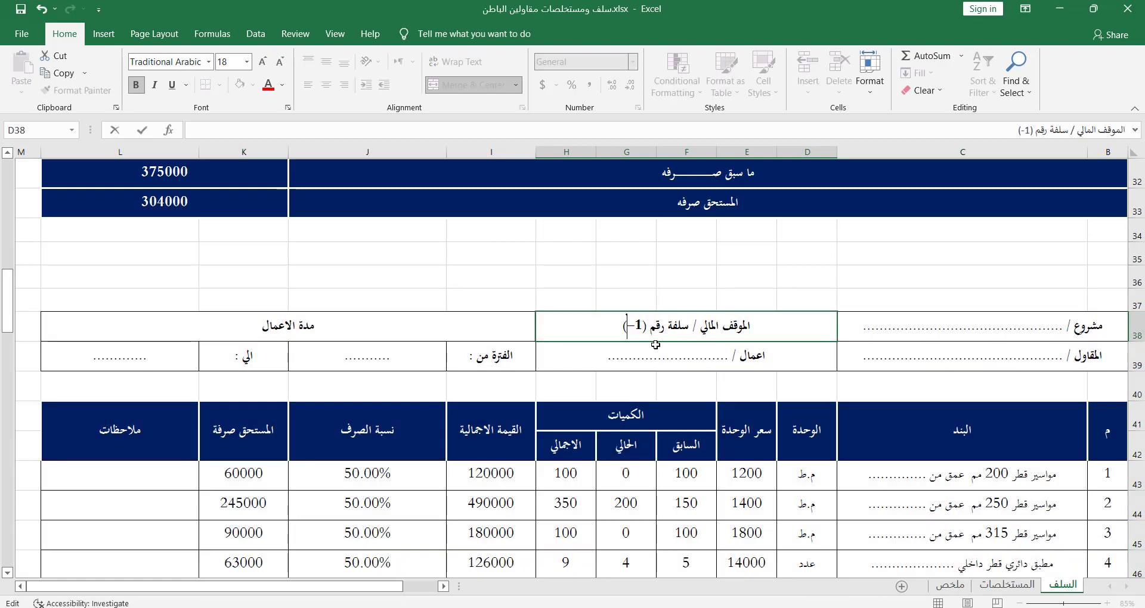
{"action": "type", "text": "2"}
{"action": "key", "text": "Return"}
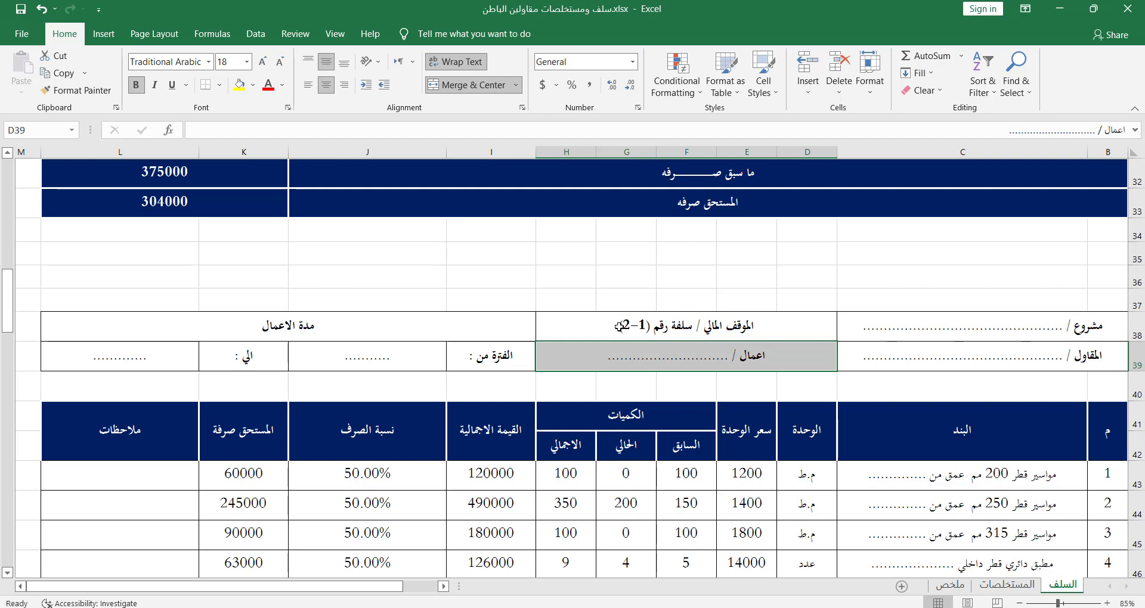
{"action": "double_click", "coordinate": [636, 328]}
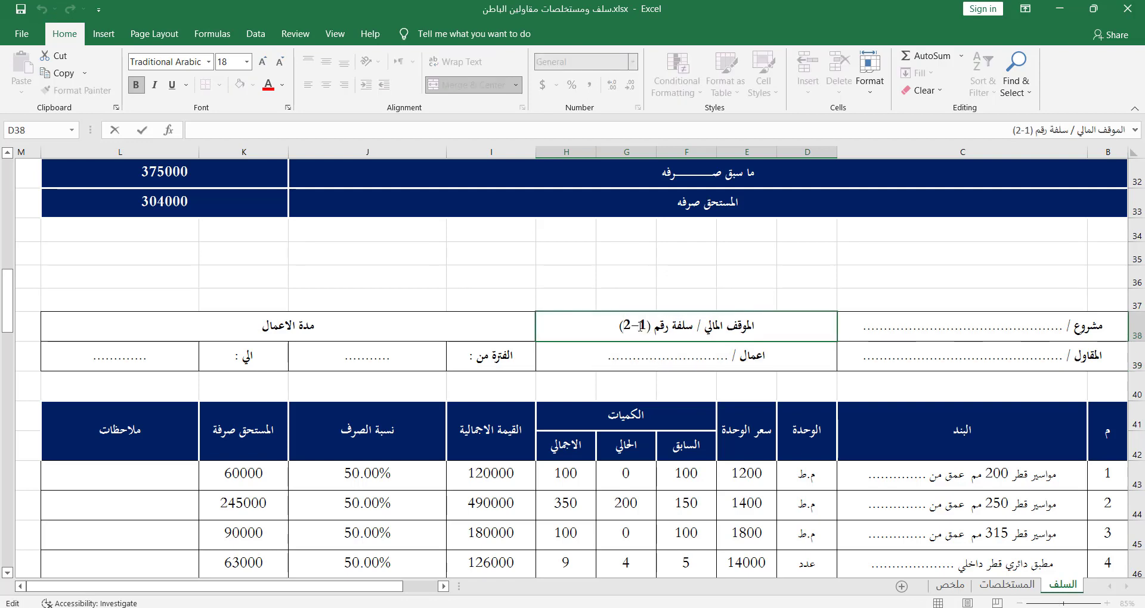
{"action": "left_click_drag", "start_coordinate": [647, 328], "coordinate": [623, 327]}
{"action": "left_click", "coordinate": [667, 393]}
Step: Clear the copied quantities F43:H48 in the second advance table
{"action": "scroll", "coordinate": [680, 492], "scroll_direction": "down", "scroll_amount": 2}
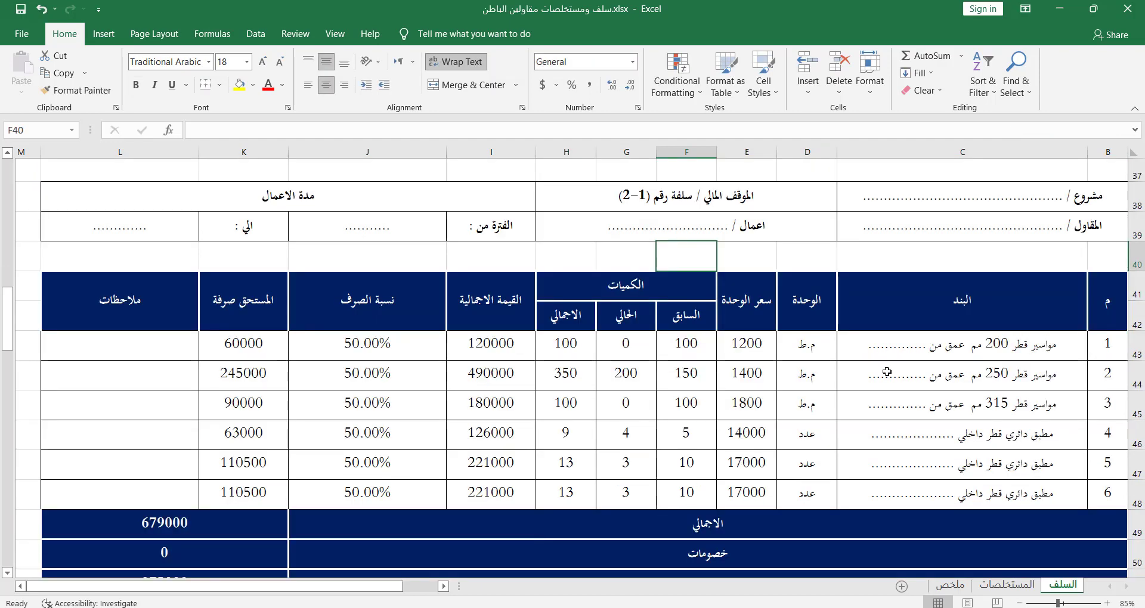
{"action": "left_click_drag", "start_coordinate": [706, 345], "coordinate": [576, 489]}
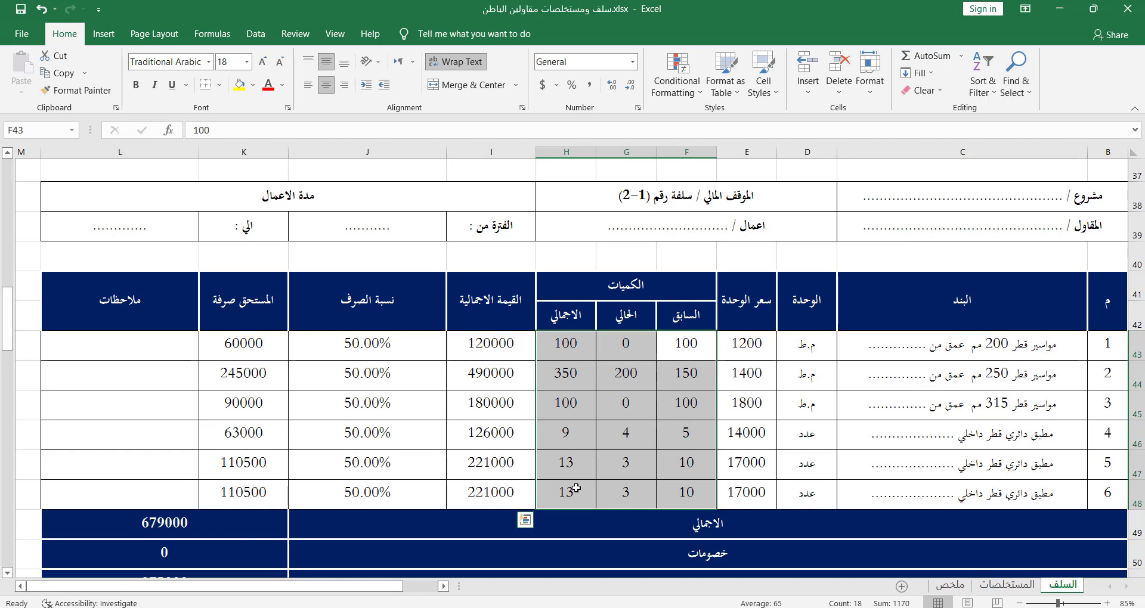
{"action": "key", "text": "Delete"}
{"action": "left_click", "coordinate": [1006, 584]}
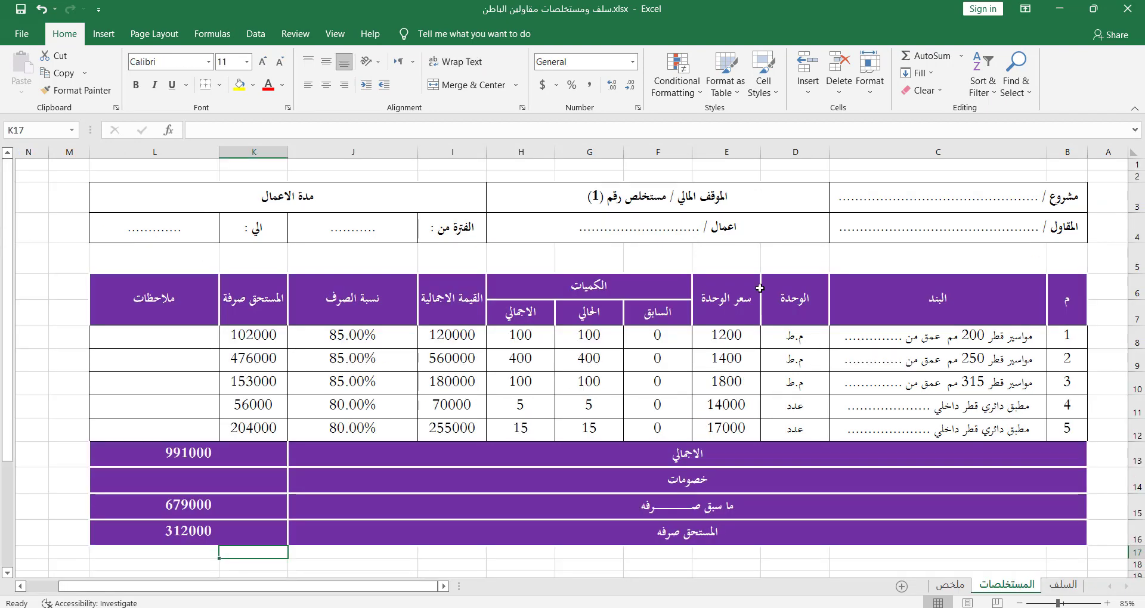
{"action": "left_click", "coordinate": [1062, 584]}
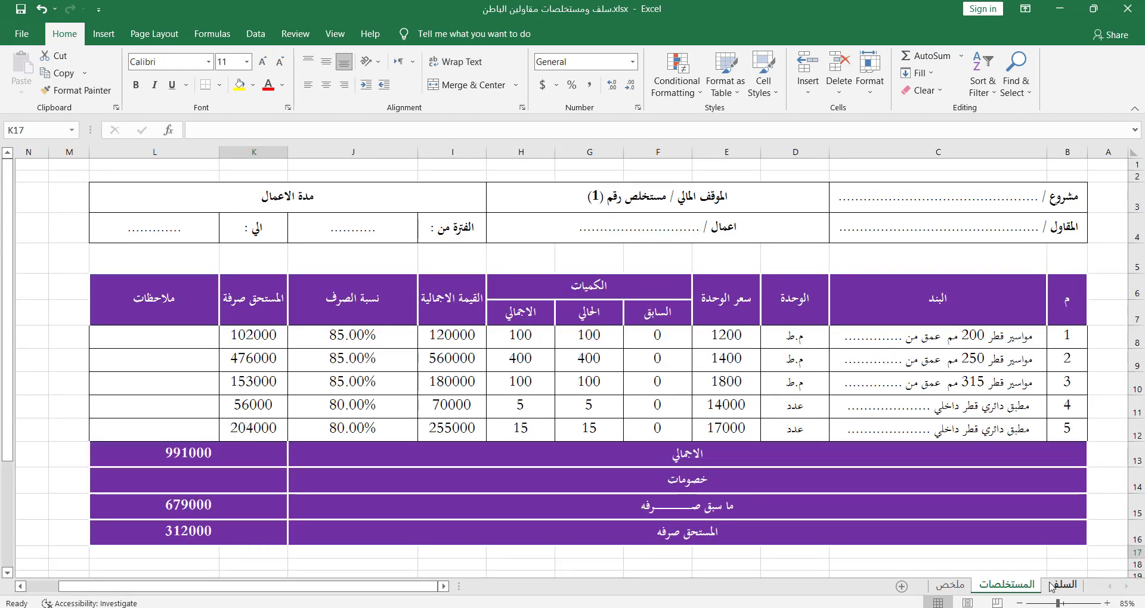
Step: Set the second table's previously-paid amount in K51 to 0
{"action": "scroll", "coordinate": [702, 353], "scroll_direction": "down", "scroll_amount": 1}
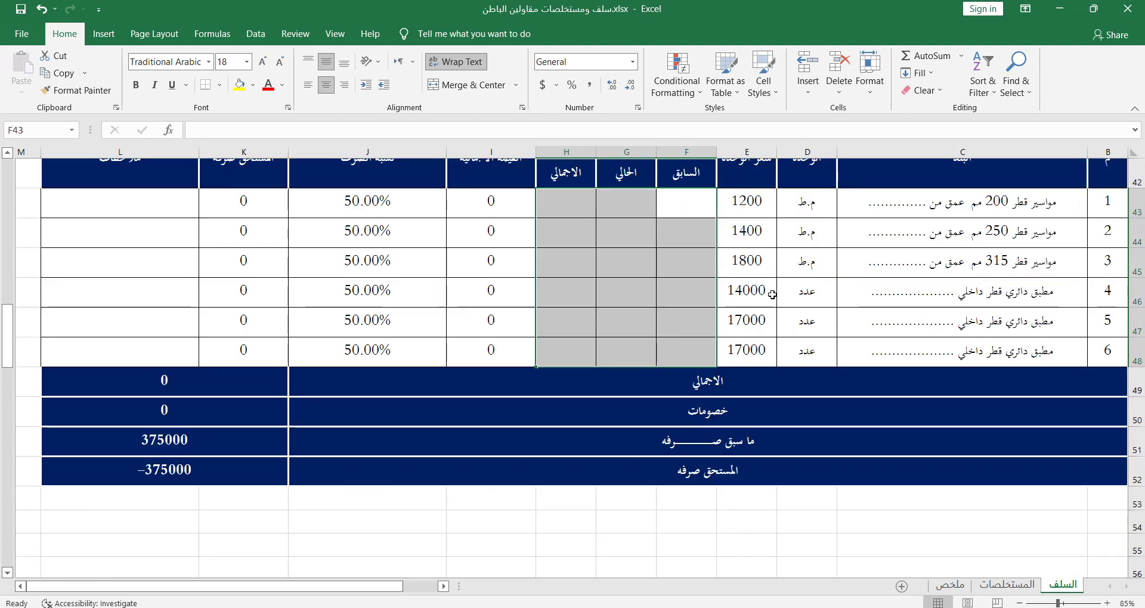
{"action": "scroll", "coordinate": [873, 252], "scroll_direction": "up", "scroll_amount": 5}
{"action": "scroll", "coordinate": [811, 281], "scroll_direction": "down", "scroll_amount": 4}
{"action": "scroll", "coordinate": [784, 421], "scroll_direction": "down", "scroll_amount": 1}
{"action": "left_click", "coordinate": [179, 439]}
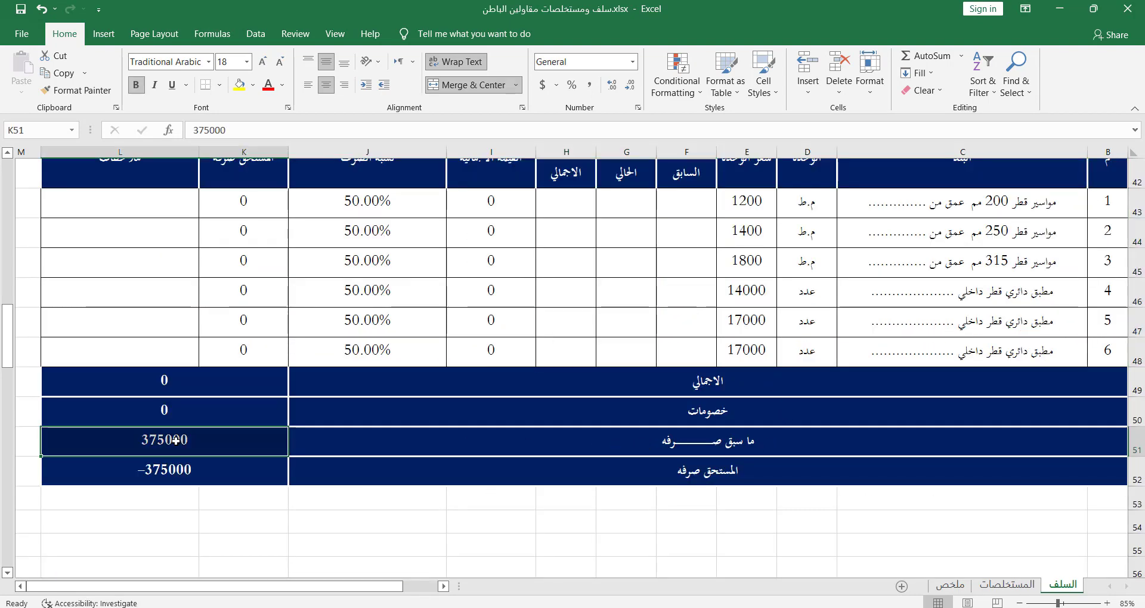
{"action": "type", "text": "0"}
{"action": "key", "text": "Return"}
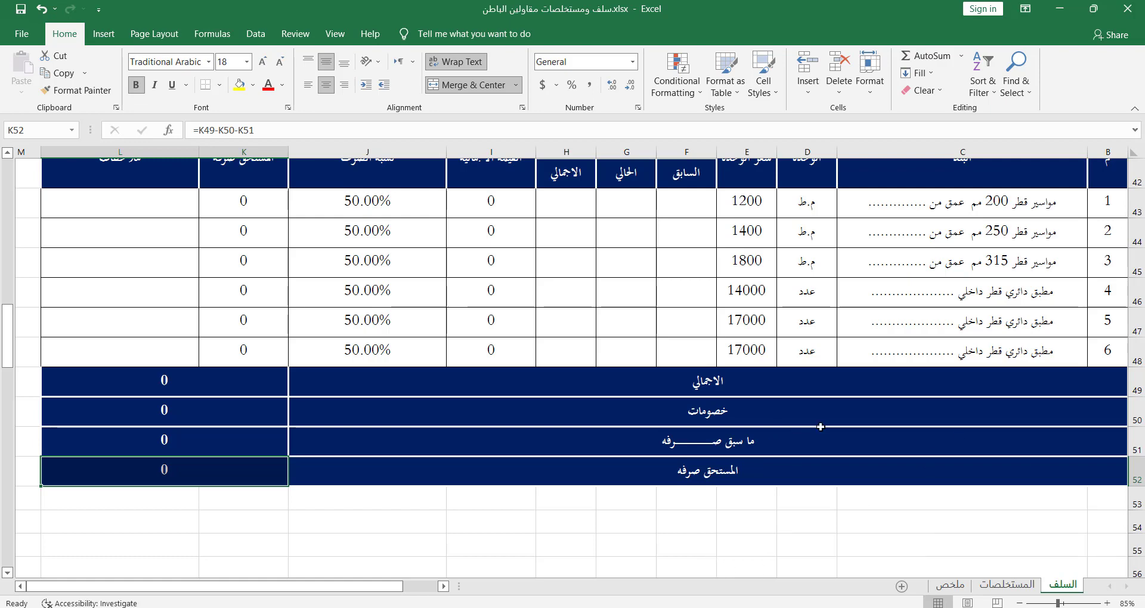
{"action": "scroll", "coordinate": [1091, 285], "scroll_direction": "up", "scroll_amount": 2}
{"action": "scroll", "coordinate": [1092, 285], "scroll_direction": "down", "scroll_amount": 2}
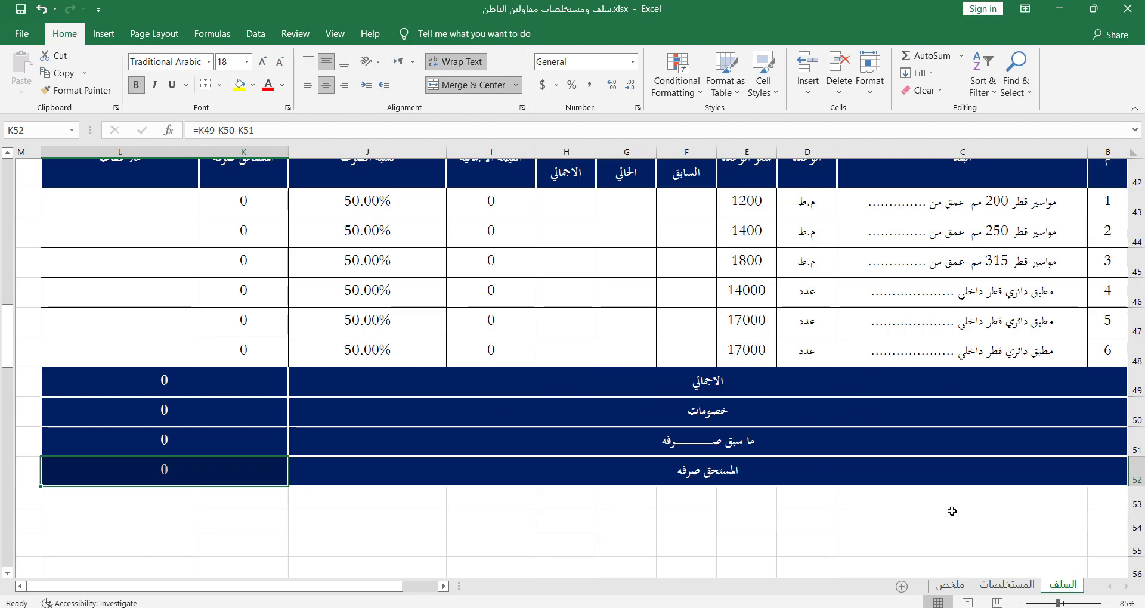
{"action": "left_click", "coordinate": [1006, 584]}
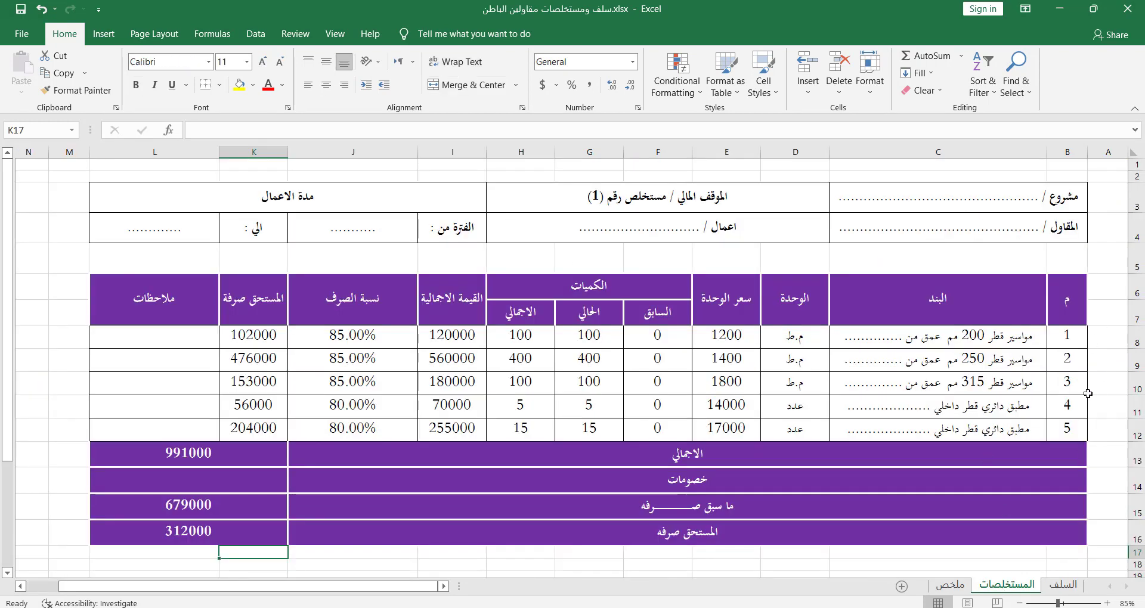
Step: Inspect the 679000 previously-paid value in K15, then select C12 on the ملخص sheet
{"action": "scroll", "coordinate": [572, 395], "scroll_direction": "down", "scroll_amount": 2}
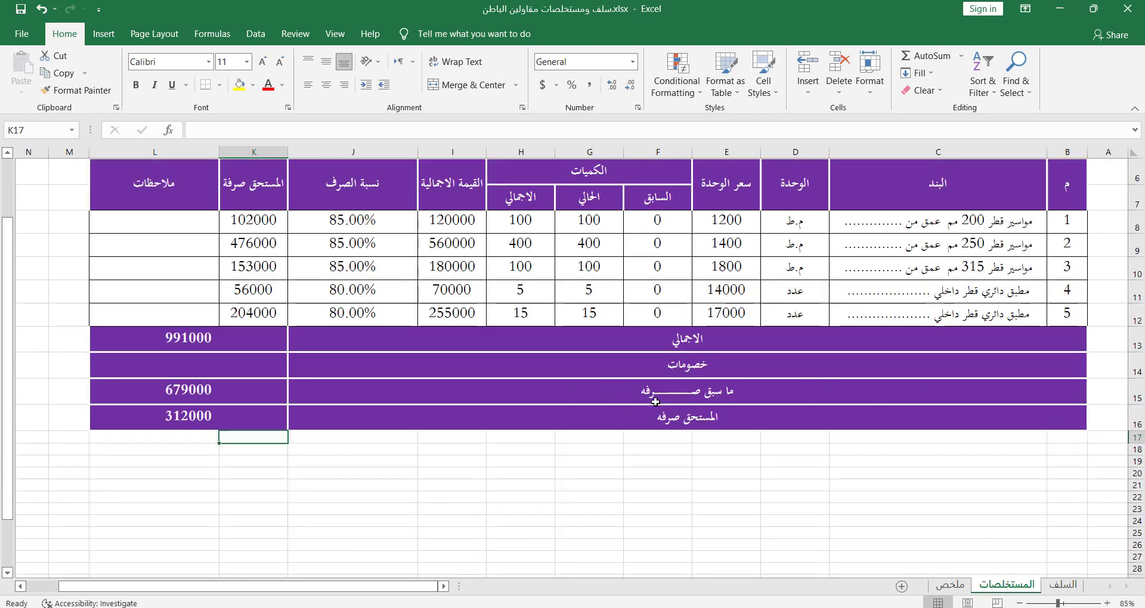
{"action": "left_click", "coordinate": [250, 395]}
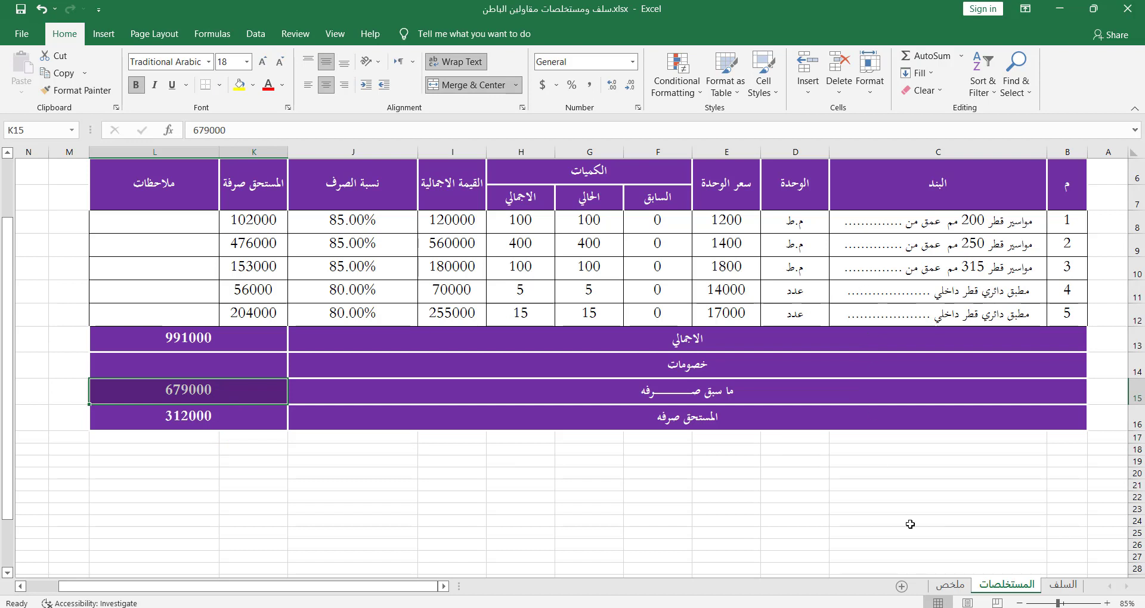
{"action": "left_click", "coordinate": [951, 585]}
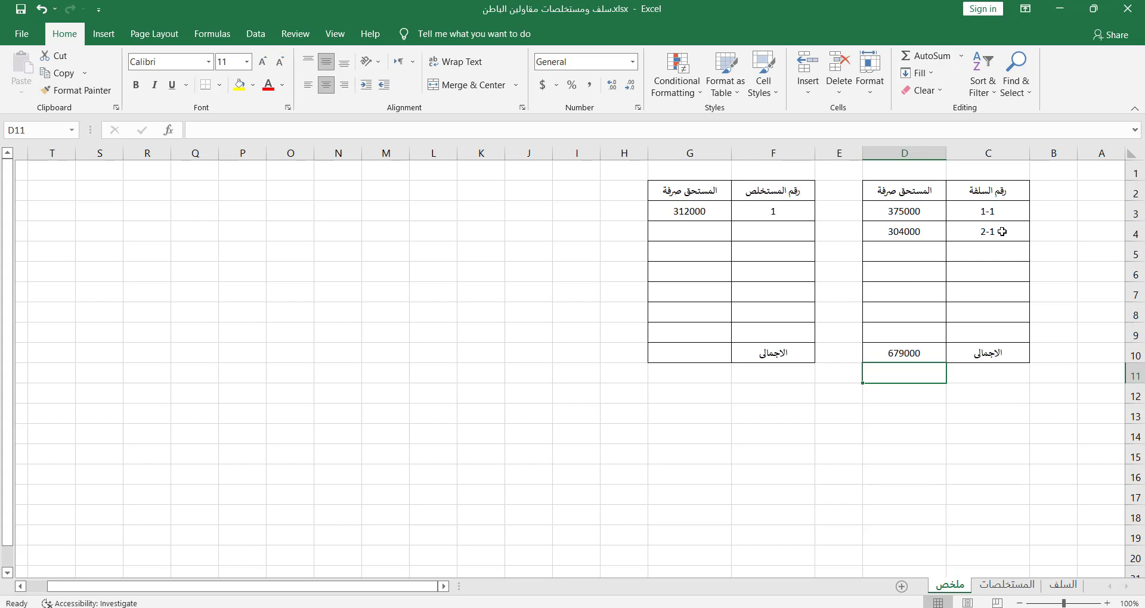
{"action": "left_click", "coordinate": [993, 255]}
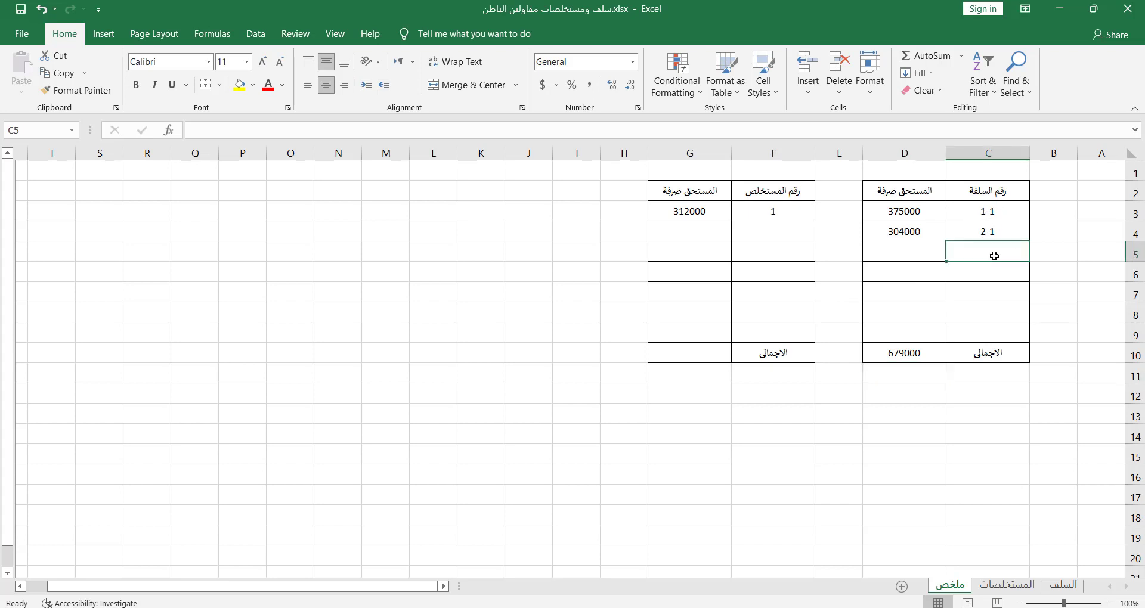
{"action": "left_click", "coordinate": [989, 399]}
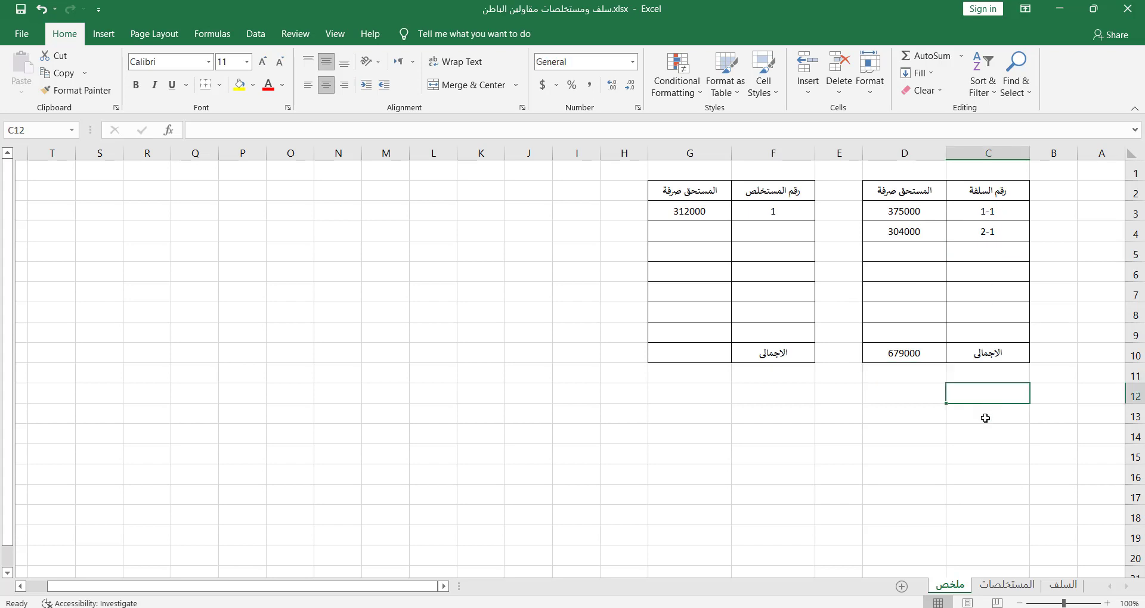
Step: Format C12:C13 as Text and enter the advance numbers 1-2 and 2-2
{"action": "type", "text": "1-2"}
{"action": "key", "text": "Return"}
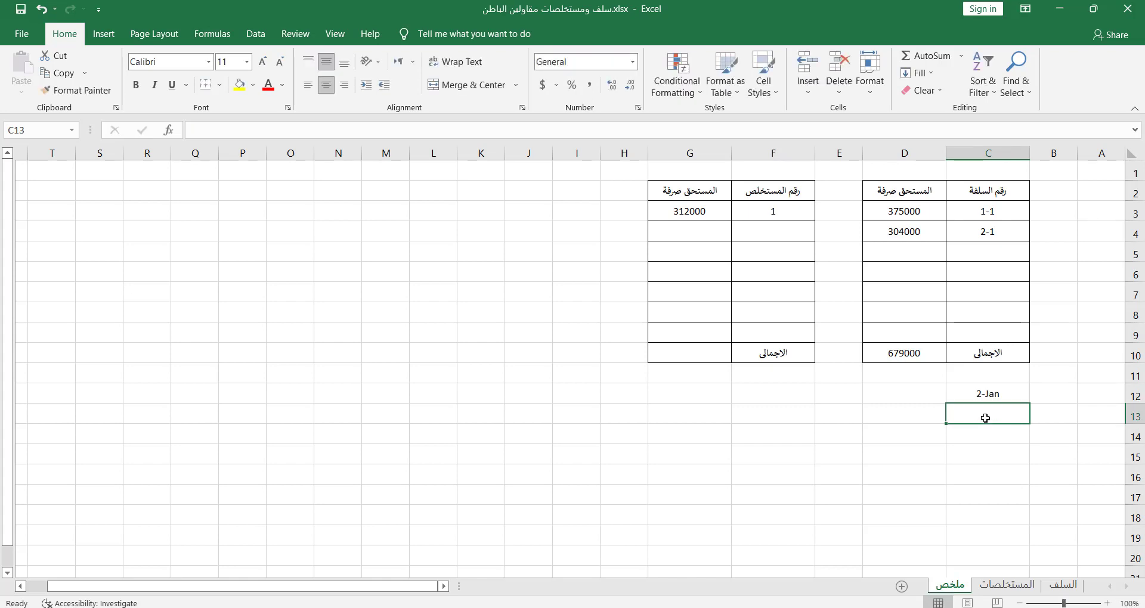
{"action": "type", "text": "2-2"}
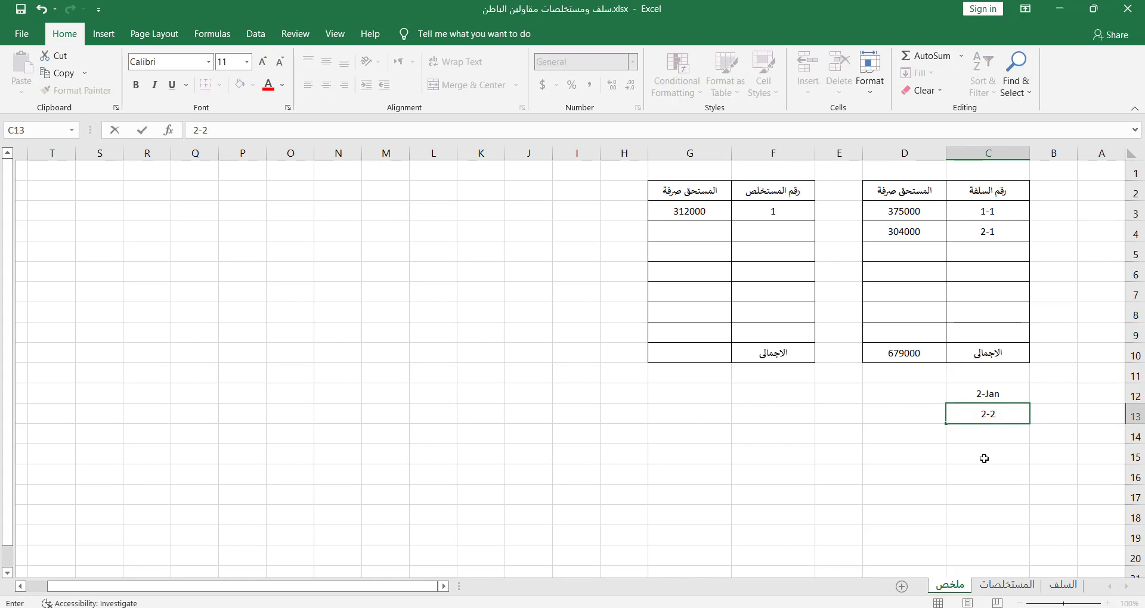
{"action": "key", "text": "Return"}
{"action": "left_click_drag", "start_coordinate": [987, 393], "coordinate": [987, 414]}
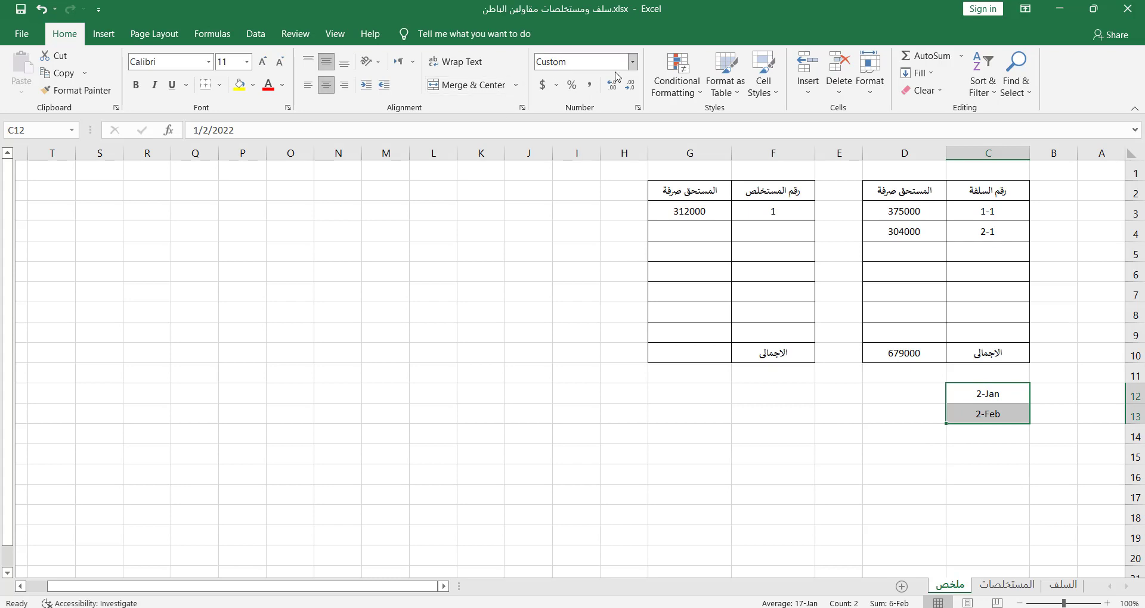
{"action": "left_click", "coordinate": [632, 61]}
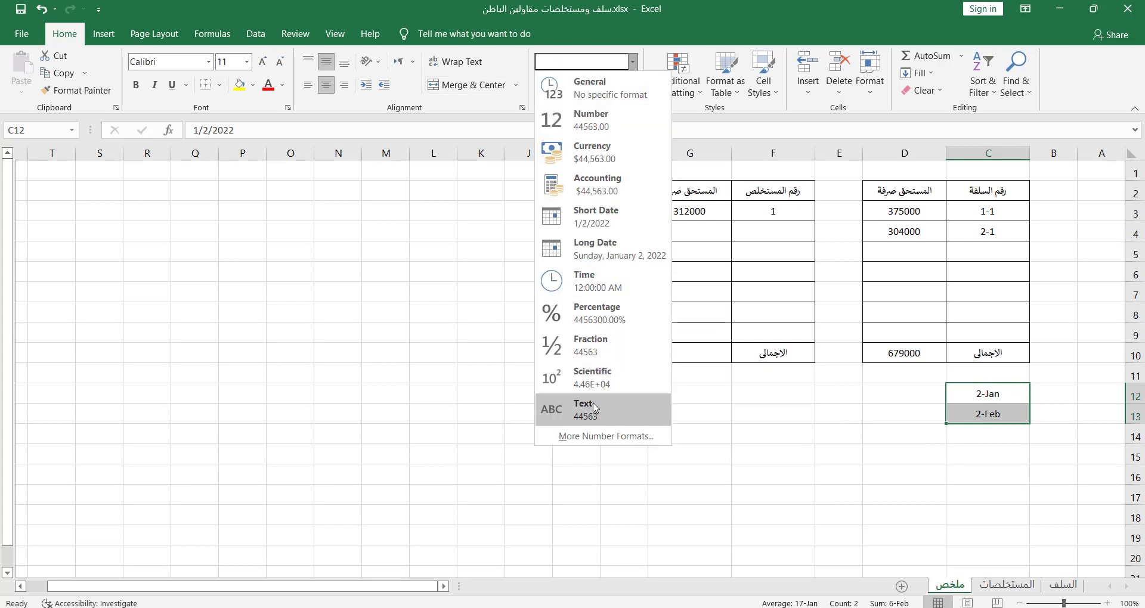
{"action": "left_click", "coordinate": [596, 410]}
{"action": "left_click", "coordinate": [963, 402]}
{"action": "type", "text": "2-"}
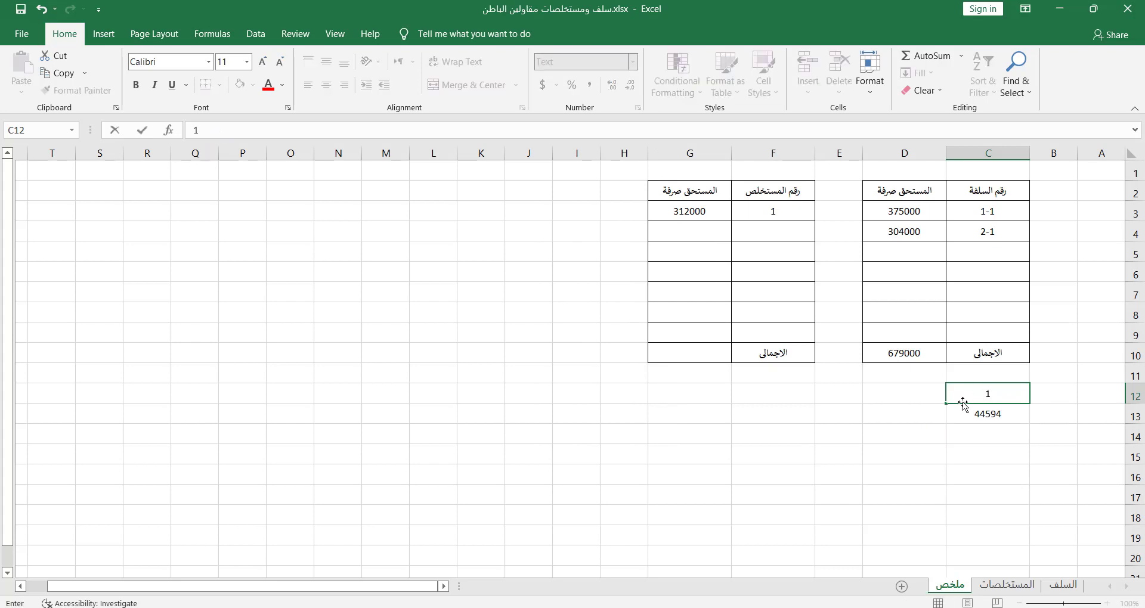
{"action": "key", "text": "Return"}
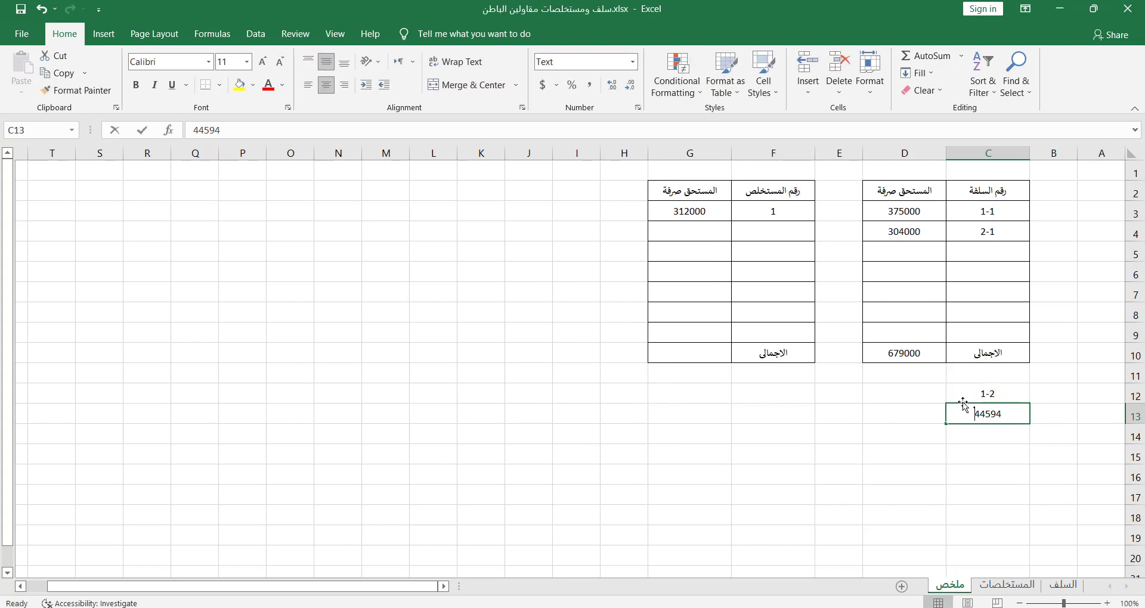
{"action": "type", "text": "2-2"}
{"action": "key", "text": "Return"}
Step: Enter amounts 50000 and 40000 in D12:D13, then go to the المستخلصات sheet
{"action": "left_click", "coordinate": [922, 400]}
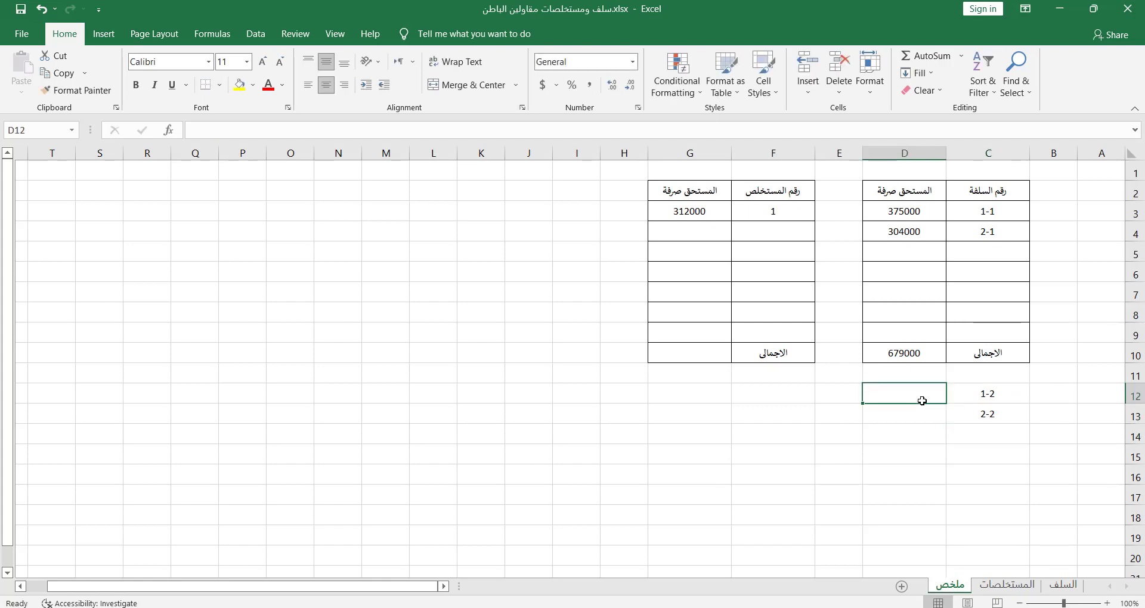
{"action": "type", "text": "50000"}
{"action": "key", "text": "Return"}
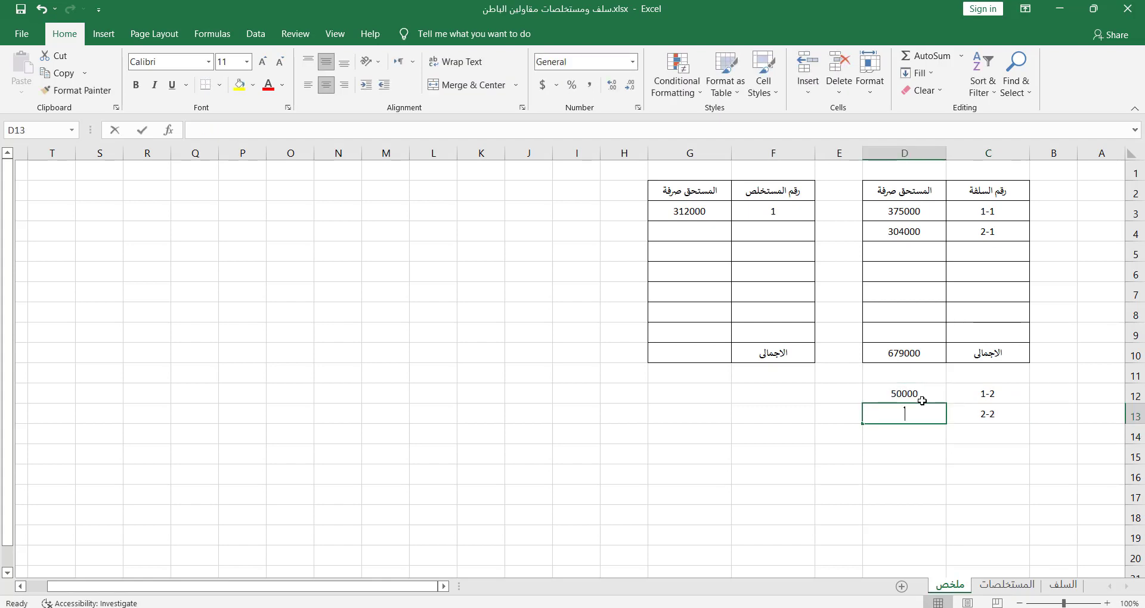
{"action": "type", "text": "40000"}
{"action": "key", "text": "Return"}
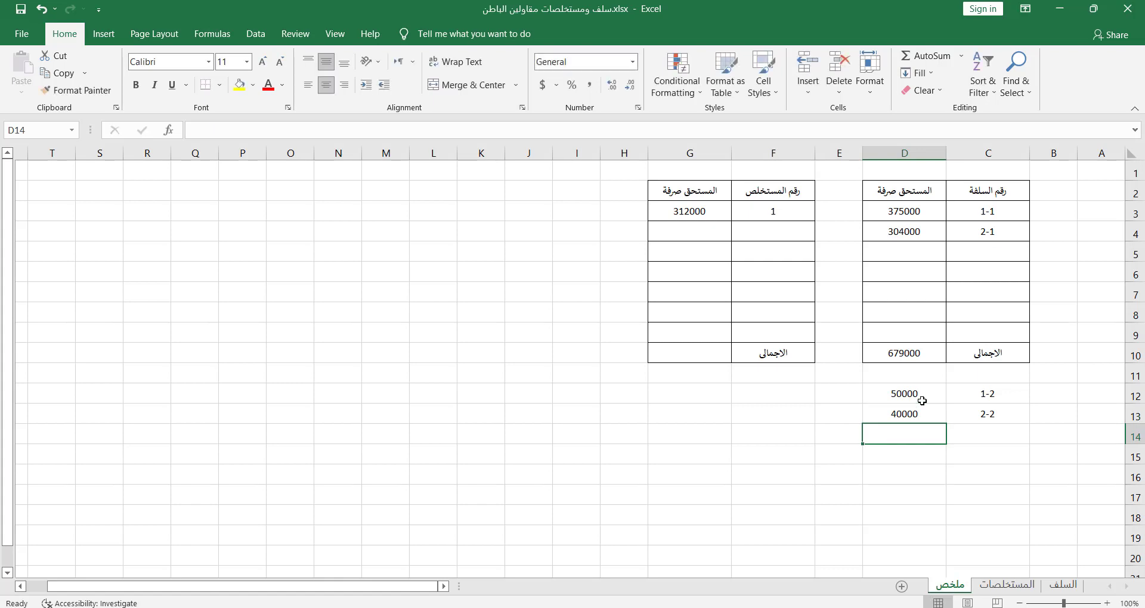
{"action": "left_click_drag", "start_coordinate": [1028, 388], "coordinate": [886, 425]}
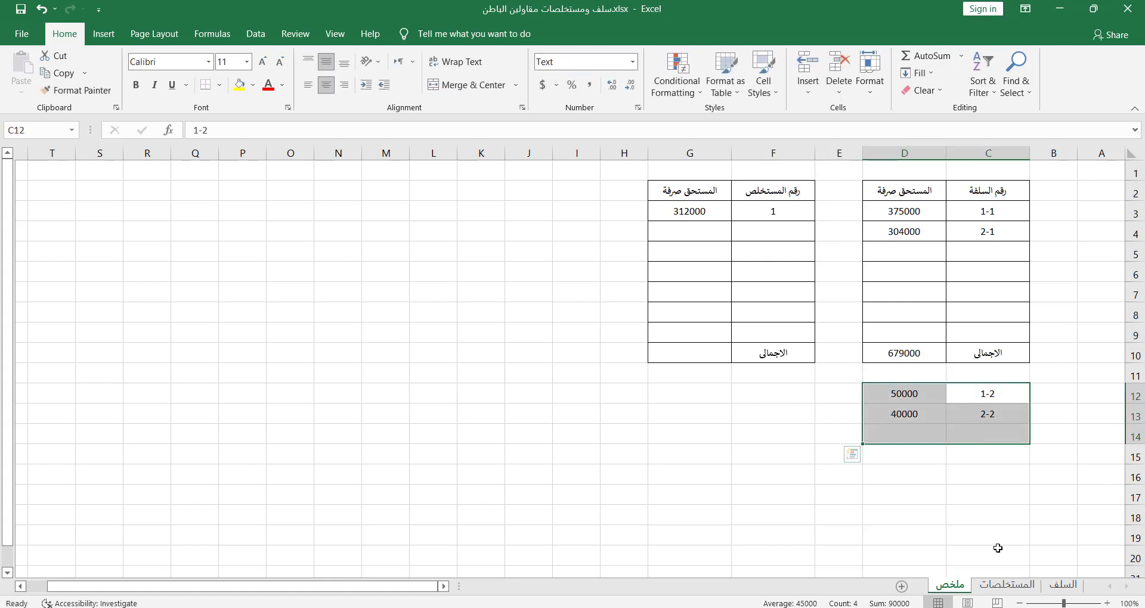
{"action": "left_click", "coordinate": [1006, 584]}
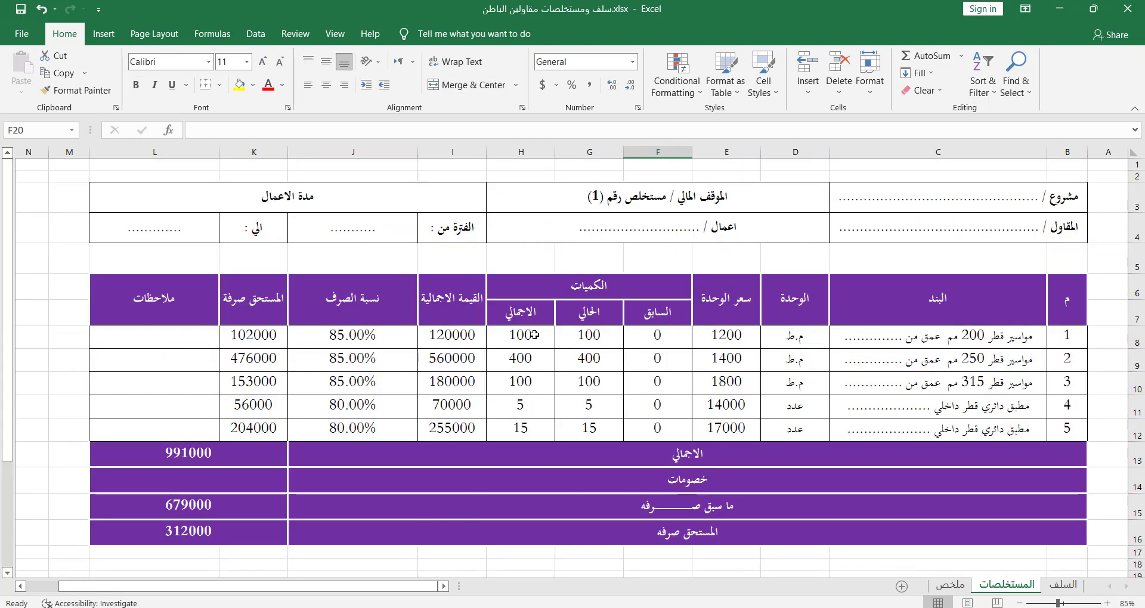
Step: Set extract (1)'s previously paid K15 to 0 and deductions K14 to 120000, giving 871000 due
{"action": "scroll", "coordinate": [534, 335], "scroll_direction": "down", "scroll_amount": 2}
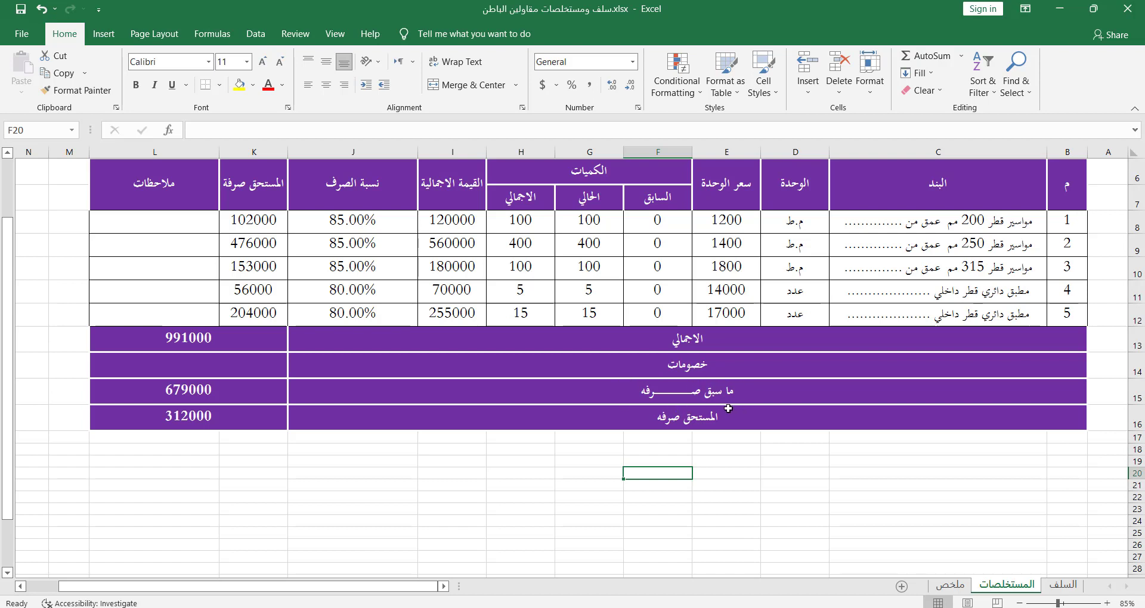
{"action": "left_click", "coordinate": [459, 507]}
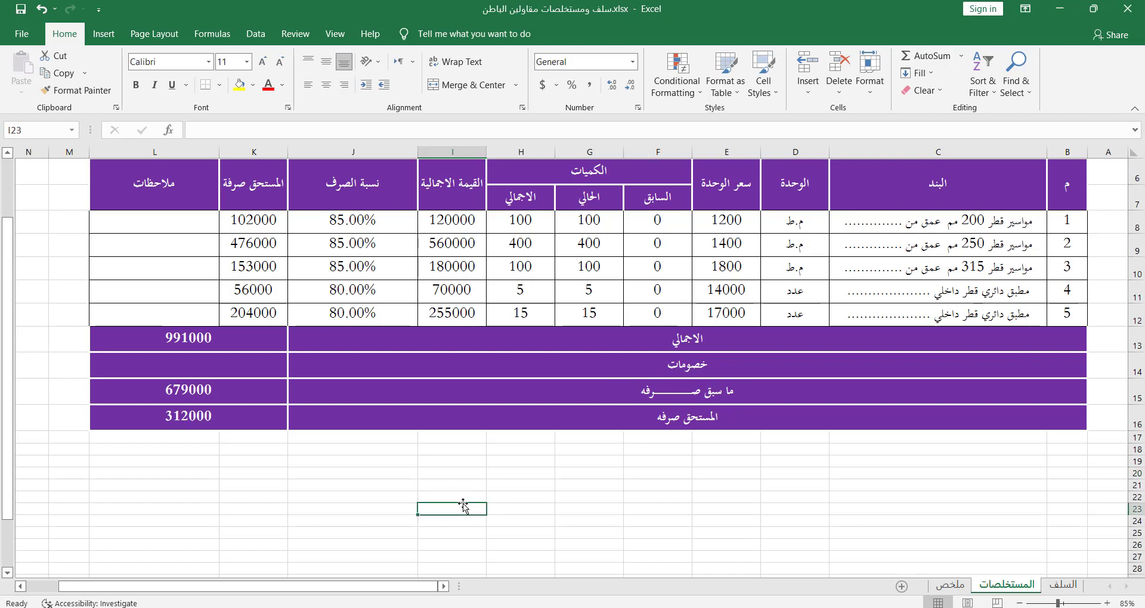
{"action": "scroll", "coordinate": [977, 569], "scroll_direction": "up", "scroll_amount": 2}
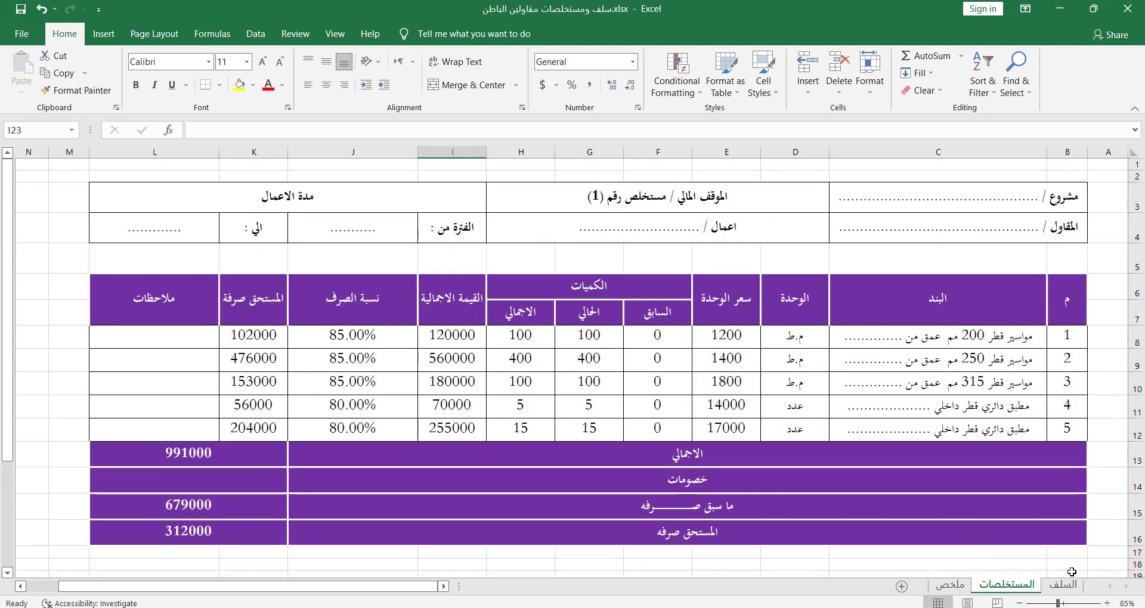
{"action": "scroll", "coordinate": [1053, 563], "scroll_direction": "down", "scroll_amount": 2}
{"action": "scroll", "coordinate": [823, 364], "scroll_direction": "up", "scroll_amount": 2}
{"action": "left_click", "coordinate": [248, 507]}
{"action": "type", "text": "0"}
{"action": "key", "text": "Return"}
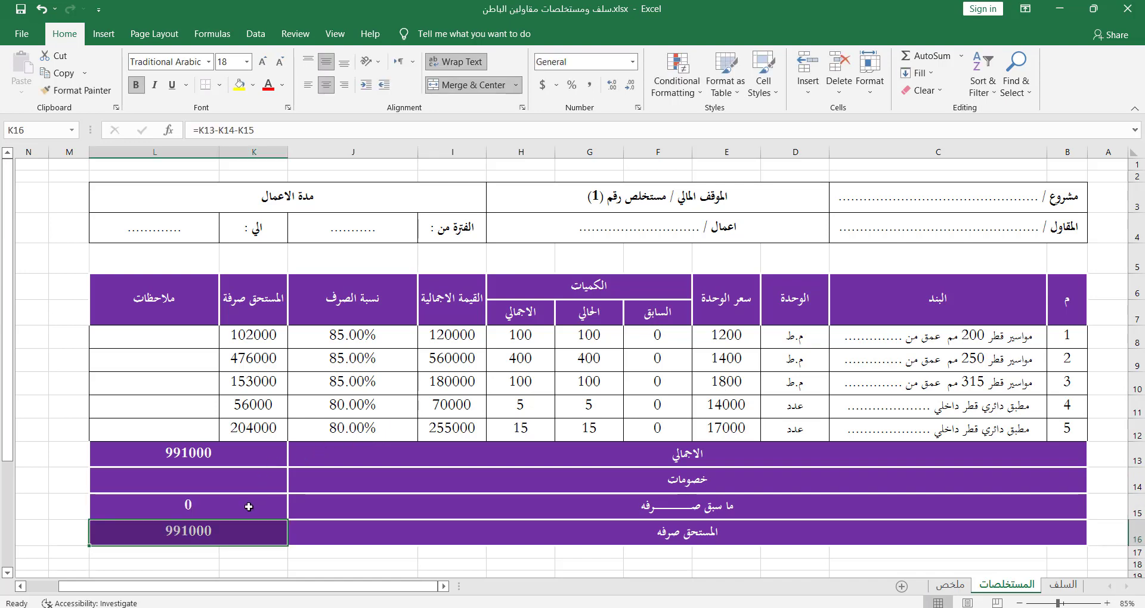
{"action": "key", "text": "Up"}
{"action": "key", "text": "Up"}
{"action": "type", "text": "1"}
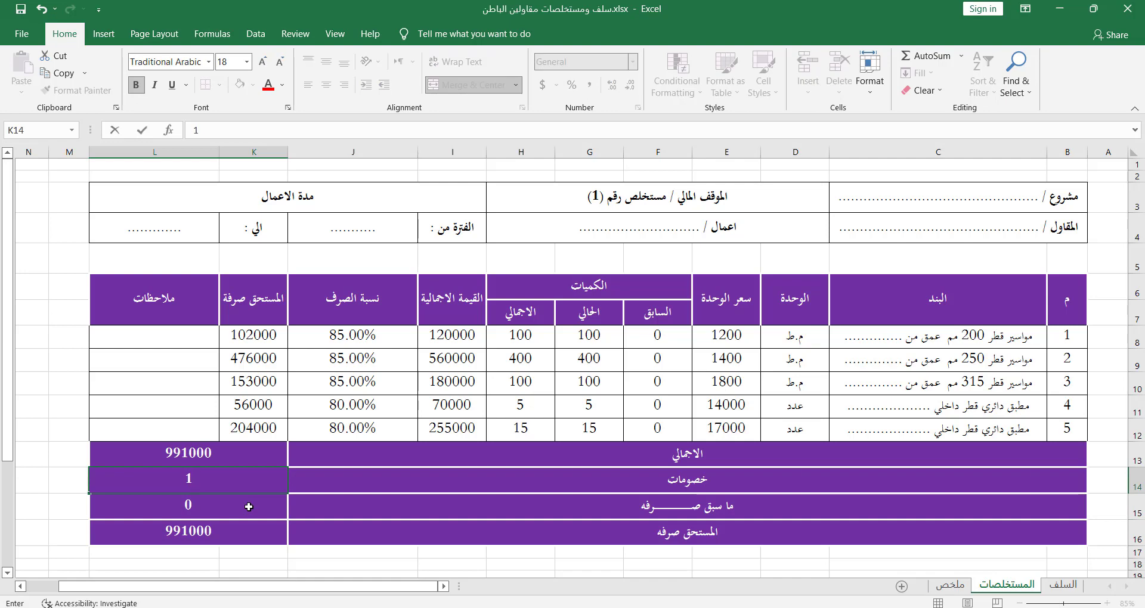
{"action": "type", "text": "20000"}
{"action": "key", "text": "Return"}
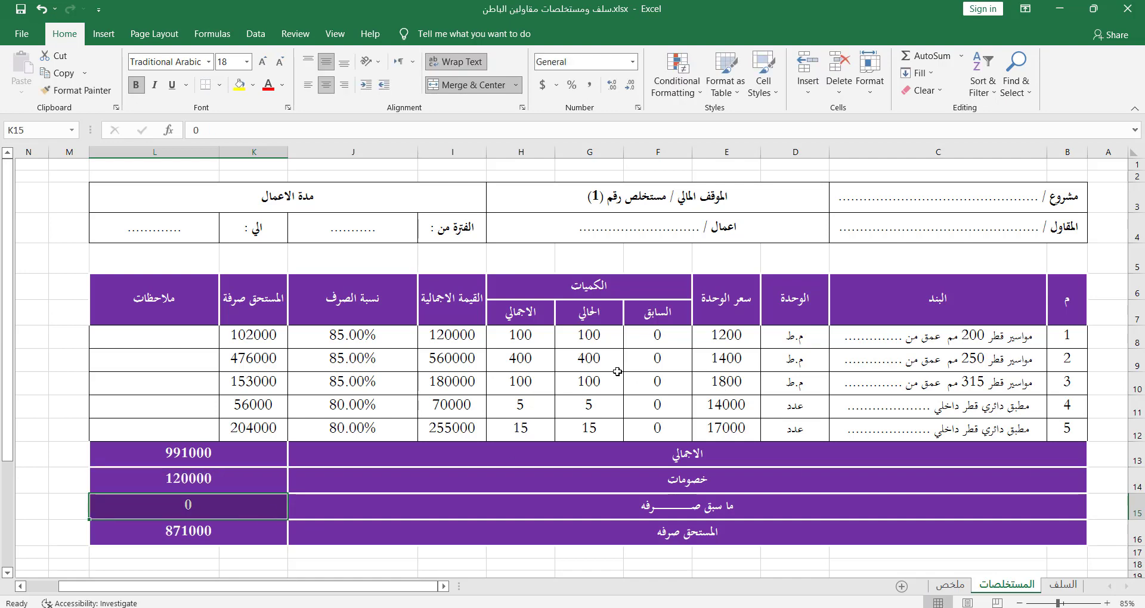
{"action": "left_click_drag", "start_coordinate": [1136, 188], "coordinate": [1130, 560]}
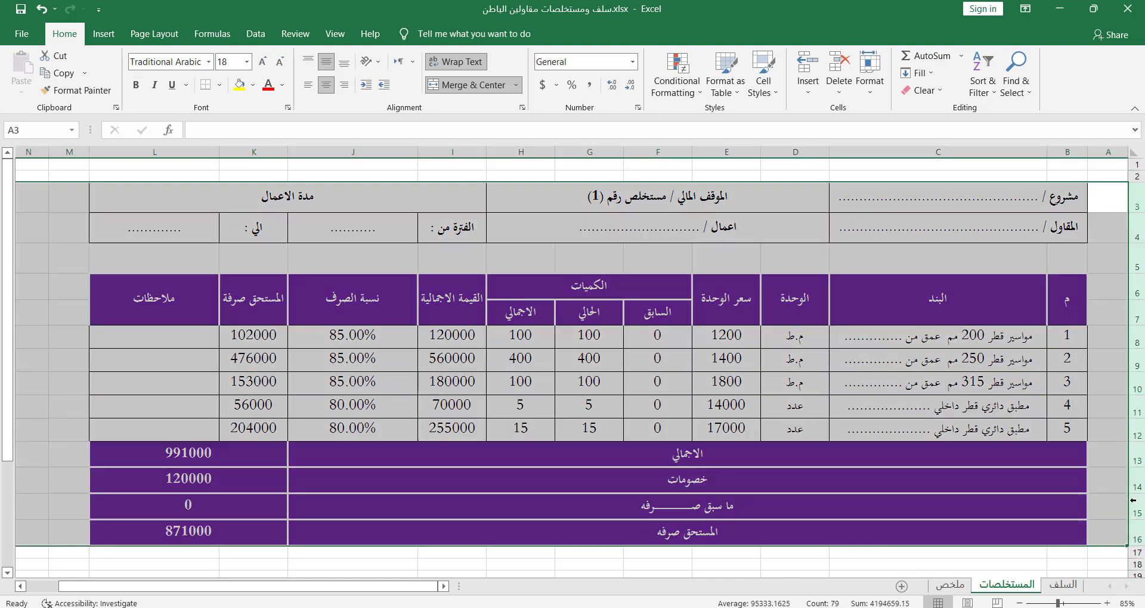
Step: Copy the first extract's rows 3–18 and paste them starting at row 19
{"action": "right_click", "coordinate": [1130, 386]}
{"action": "scroll", "coordinate": [1052, 403], "scroll_direction": "down", "scroll_amount": 2}
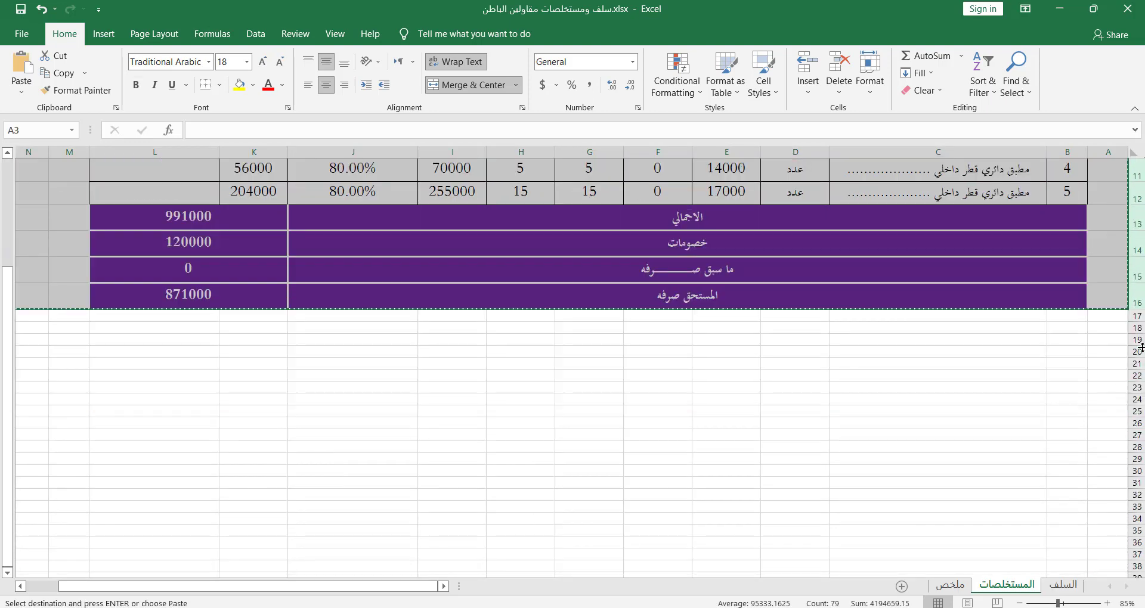
{"action": "left_click", "coordinate": [1136, 351]}
{"action": "right_click", "coordinate": [1136, 350]}
{"action": "left_click", "coordinate": [964, 345]}
{"action": "scroll", "coordinate": [865, 412], "scroll_direction": "down", "scroll_amount": 2}
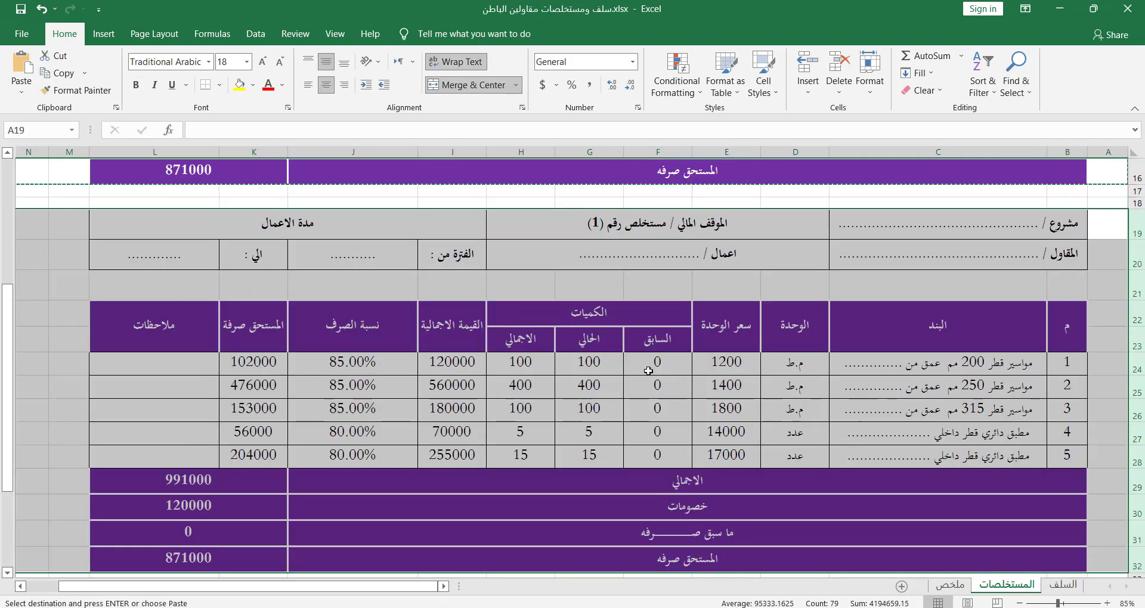
{"action": "scroll", "coordinate": [865, 412], "scroll_direction": "down", "scroll_amount": 2}
Step: Copy the new extract's current quantities G24:G28 into the previous quantities column F24:F28
{"action": "mouse_move", "coordinate": [602, 250]}
{"action": "left_mouse_down"}
{"action": "mouse_move", "coordinate": [590, 295]}
{"action": "mouse_move", "coordinate": [599, 338]}
{"action": "left_mouse_up"}
{"action": "key", "text": "ctrl+c"}
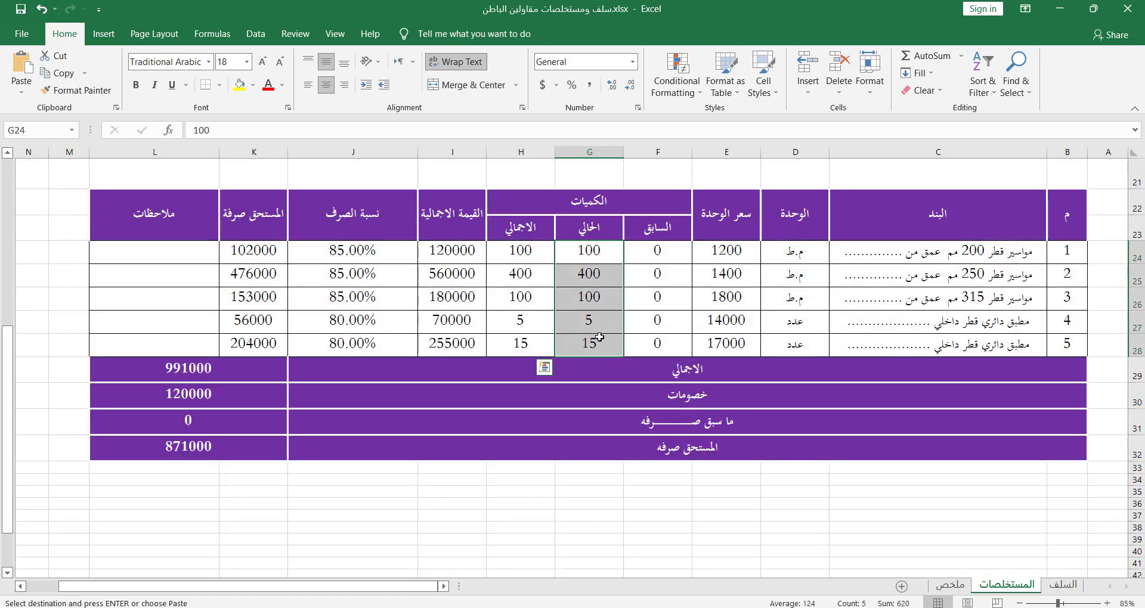
{"action": "left_click", "coordinate": [655, 251]}
{"action": "key", "text": "ctrl+v"}
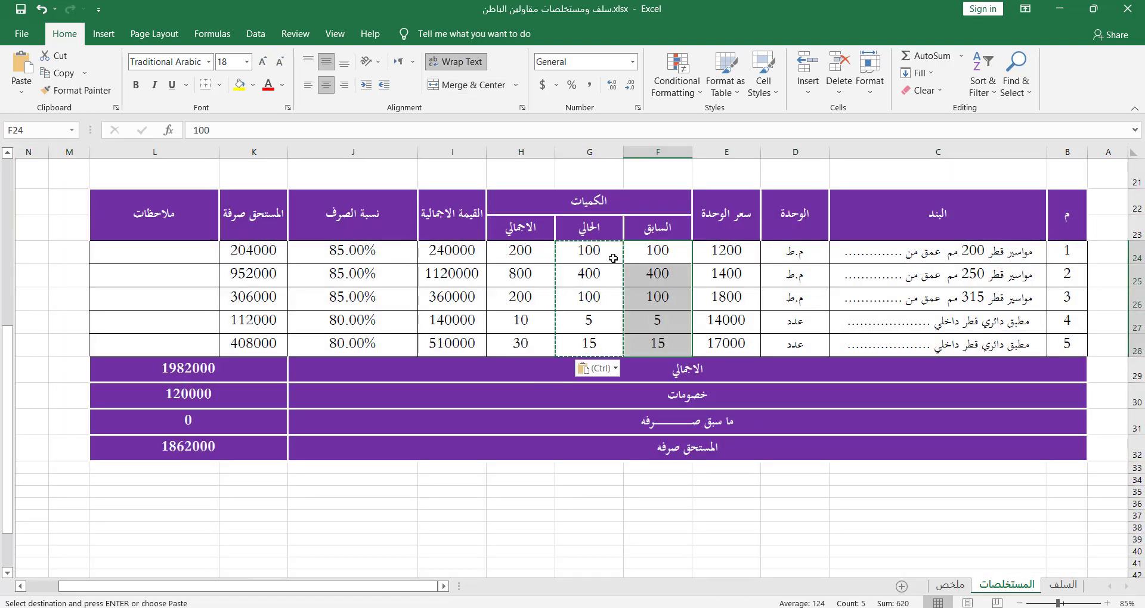
Step: Reset the current quantities G24:G28 to 0
{"action": "left_click_drag", "start_coordinate": [605, 254], "coordinate": [602, 338]}
{"action": "type", "text": "0"}
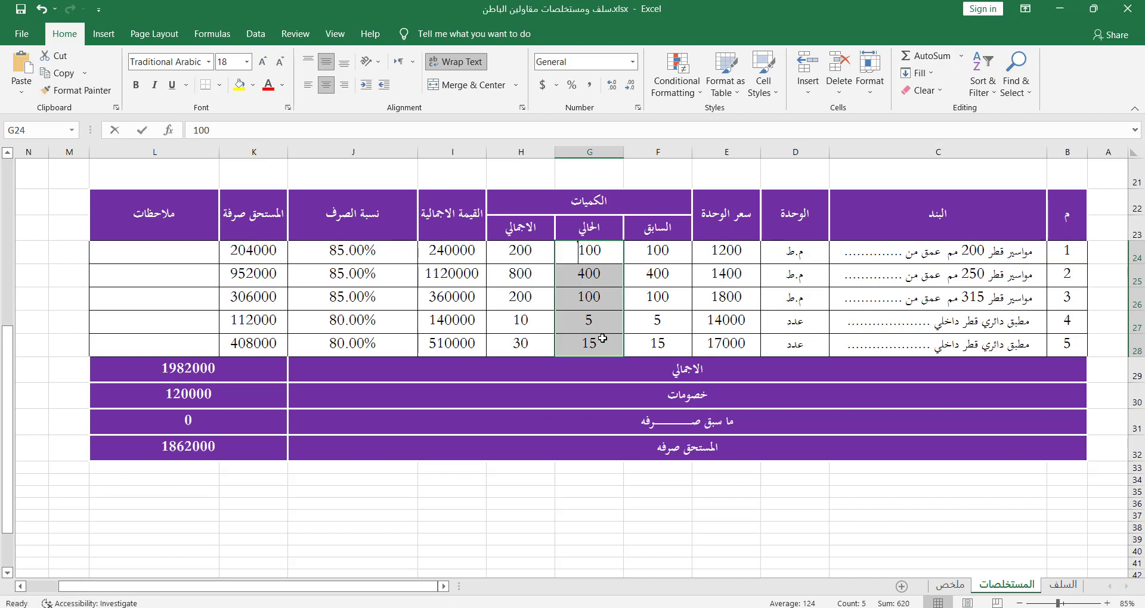
{"action": "key", "text": "Return"}
{"action": "type", "text": "0"}
{"action": "key", "text": "Return"}
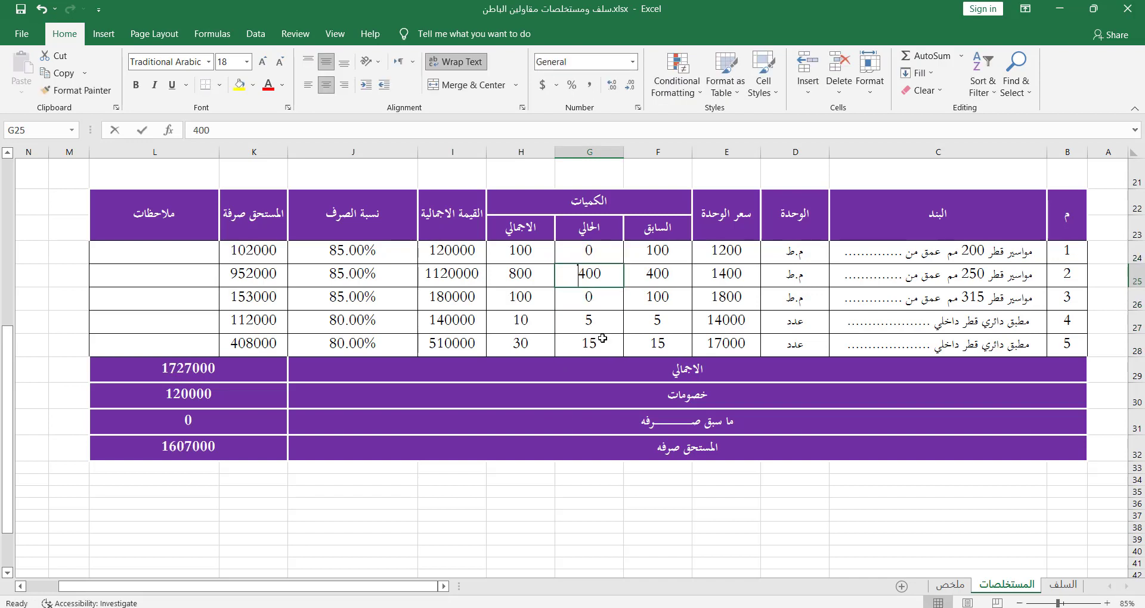
{"action": "type", "text": "0"}
{"action": "key", "text": "Return"}
{"action": "type", "text": "0"}
{"action": "key", "text": "Return"}
{"action": "type", "text": "0"}
{"action": "key", "text": "Up"}
{"action": "key", "text": "Up"}
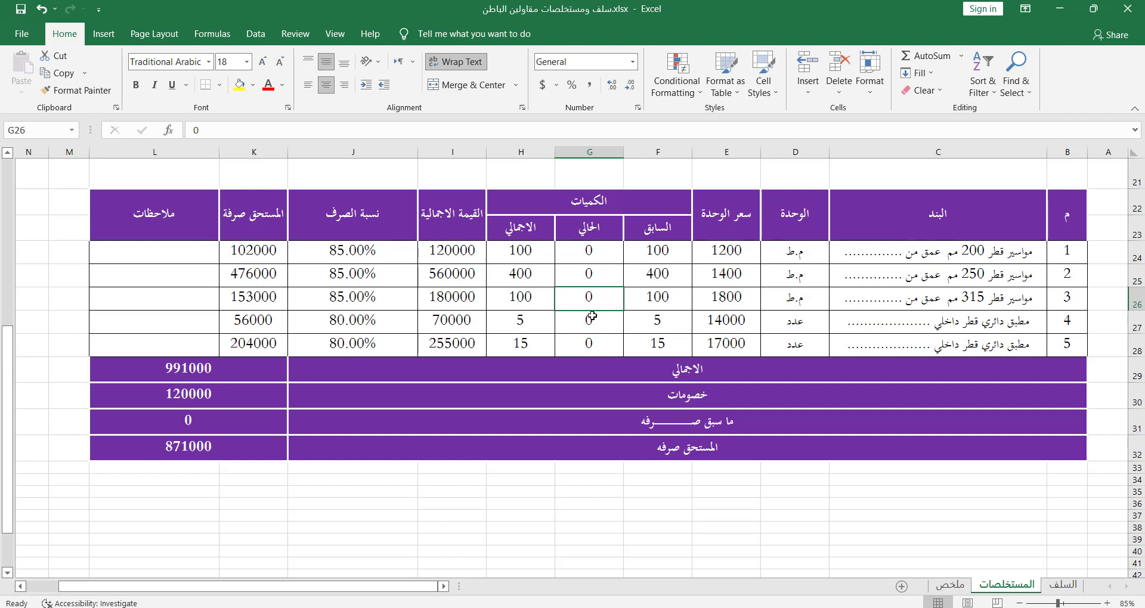
Step: Enter current quantities 50 for item 2 and 4 for item 4
{"action": "left_click", "coordinate": [577, 274]}
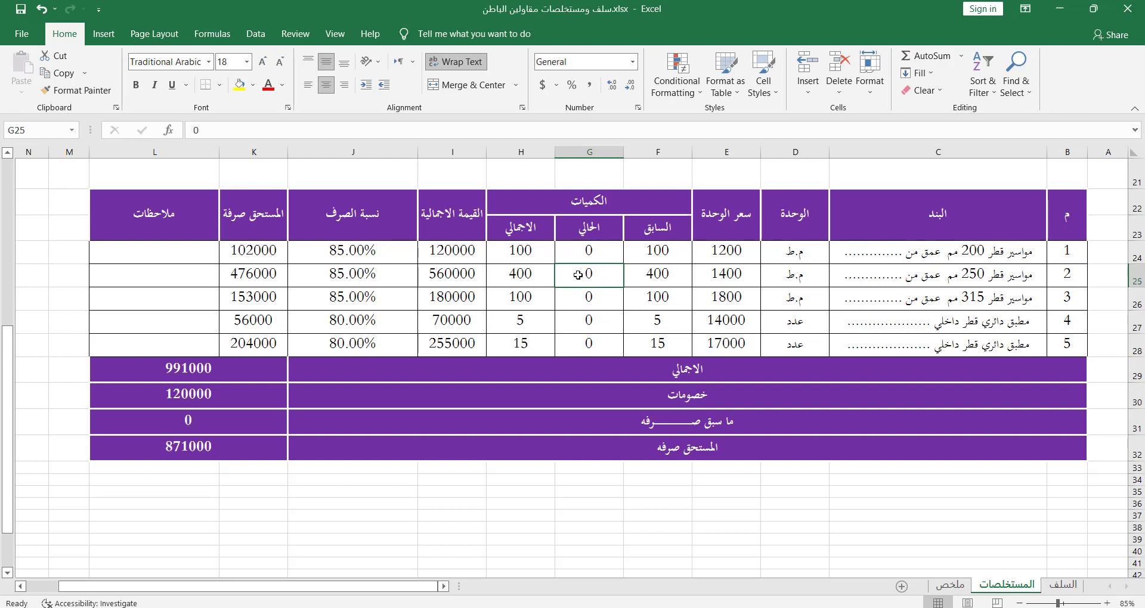
{"action": "type", "text": "50"}
{"action": "key", "text": "Return"}
{"action": "key", "text": "Return"}
{"action": "type", "text": "4"}
{"action": "key", "text": "Return"}
{"action": "key", "text": "Return"}
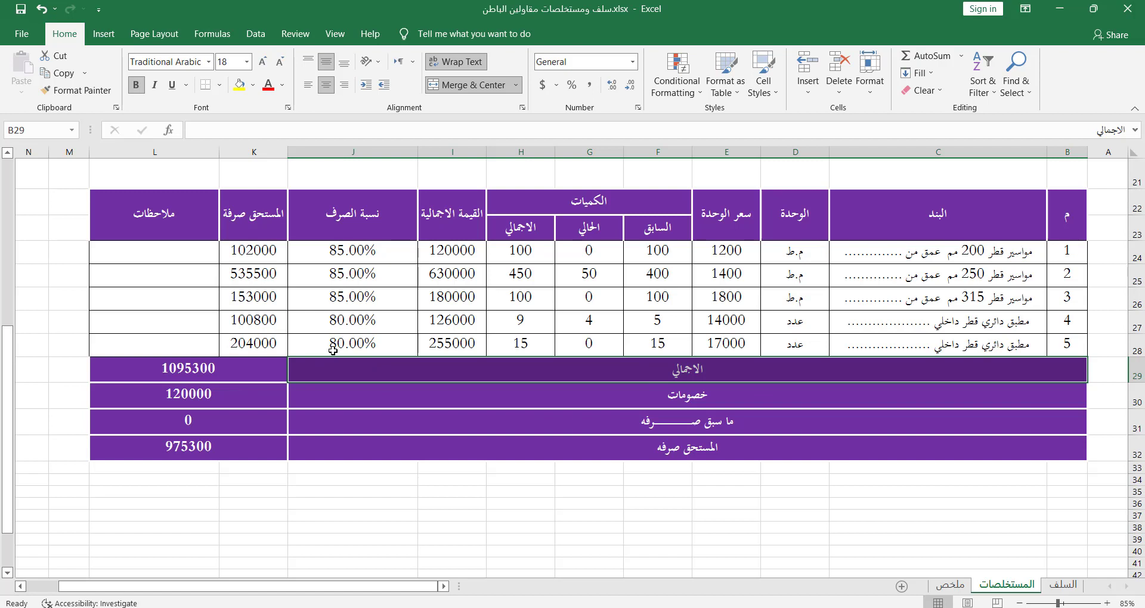
Step: Set the second extract's deductions in K30 to 160000
{"action": "left_click", "coordinate": [228, 397]}
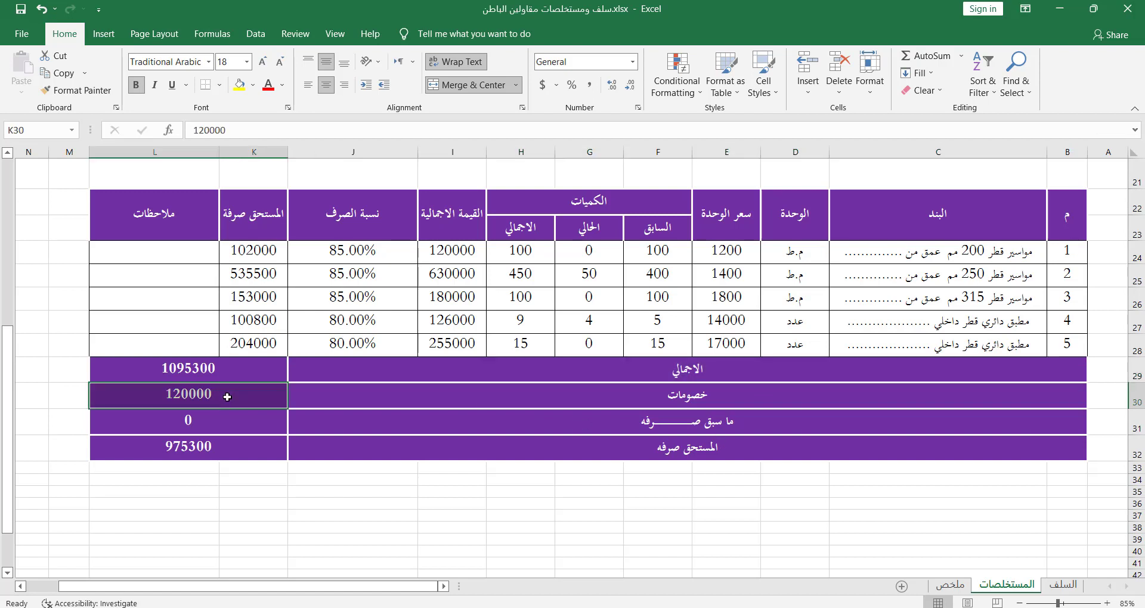
{"action": "type", "text": "16000"}
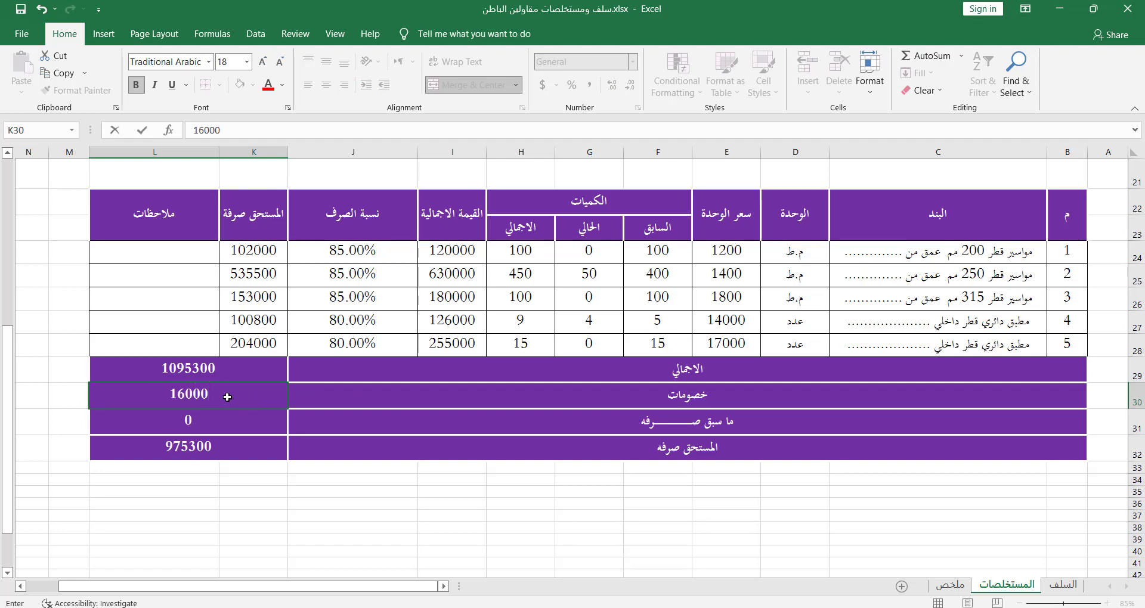
{"action": "type", "text": "0"}
{"action": "key", "text": "Return"}
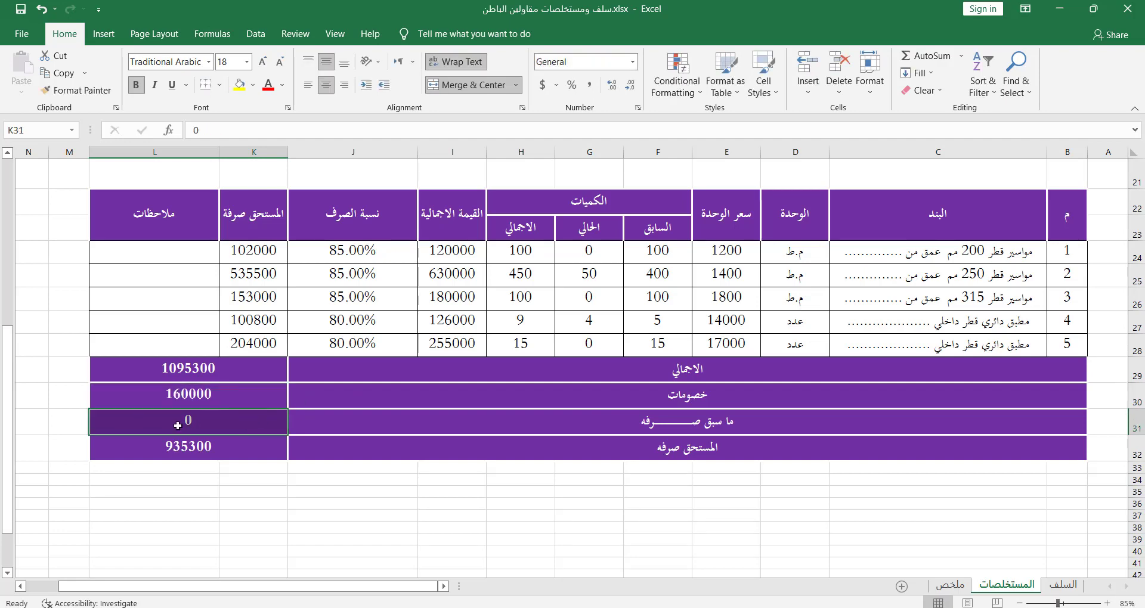
{"action": "scroll", "coordinate": [150, 427], "scroll_direction": "up", "scroll_amount": 2}
{"action": "scroll", "coordinate": [176, 411], "scroll_direction": "up", "scroll_amount": 3}
{"action": "scroll", "coordinate": [197, 412], "scroll_direction": "down", "scroll_amount": 3}
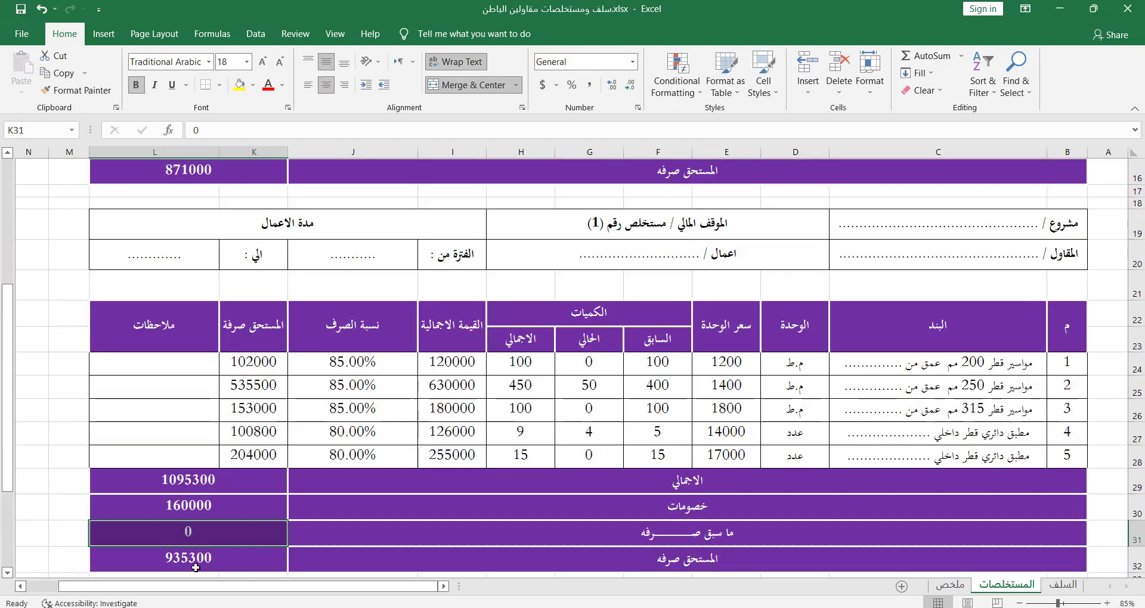
{"action": "scroll", "coordinate": [215, 426], "scroll_direction": "down", "scroll_amount": 2}
Step: Link previously paid in K31 to the first extract's 871000 due amount with =K16
{"action": "type", "text": "="}
{"action": "scroll", "coordinate": [216, 432], "scroll_direction": "up", "scroll_amount": 5}
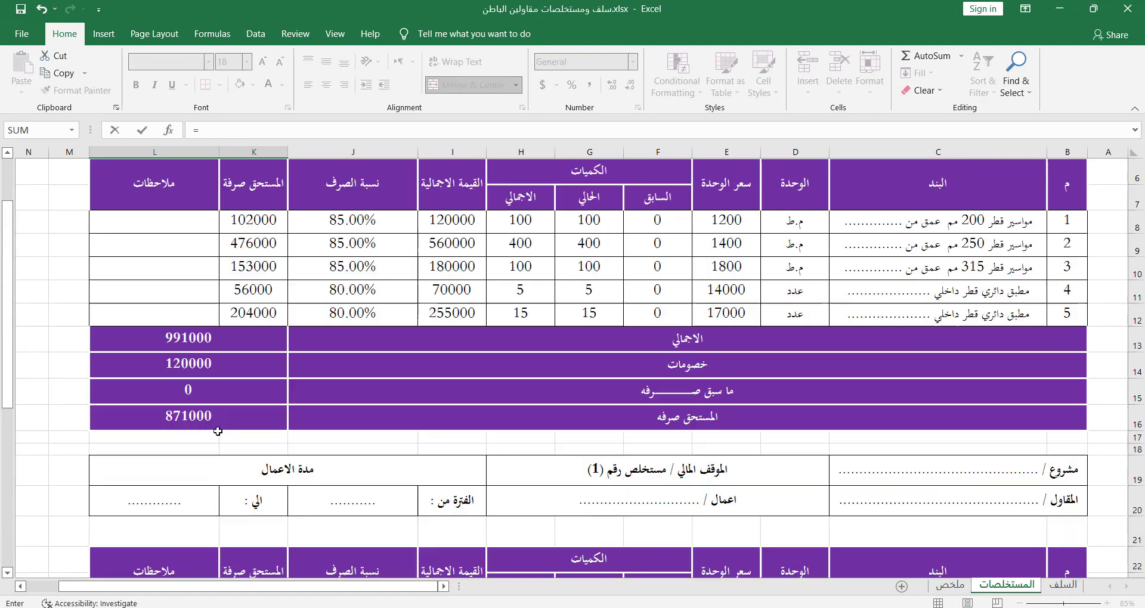
{"action": "left_click", "coordinate": [205, 415]}
{"action": "key", "text": "Return"}
{"action": "scroll", "coordinate": [215, 418], "scroll_direction": "down", "scroll_amount": 2}
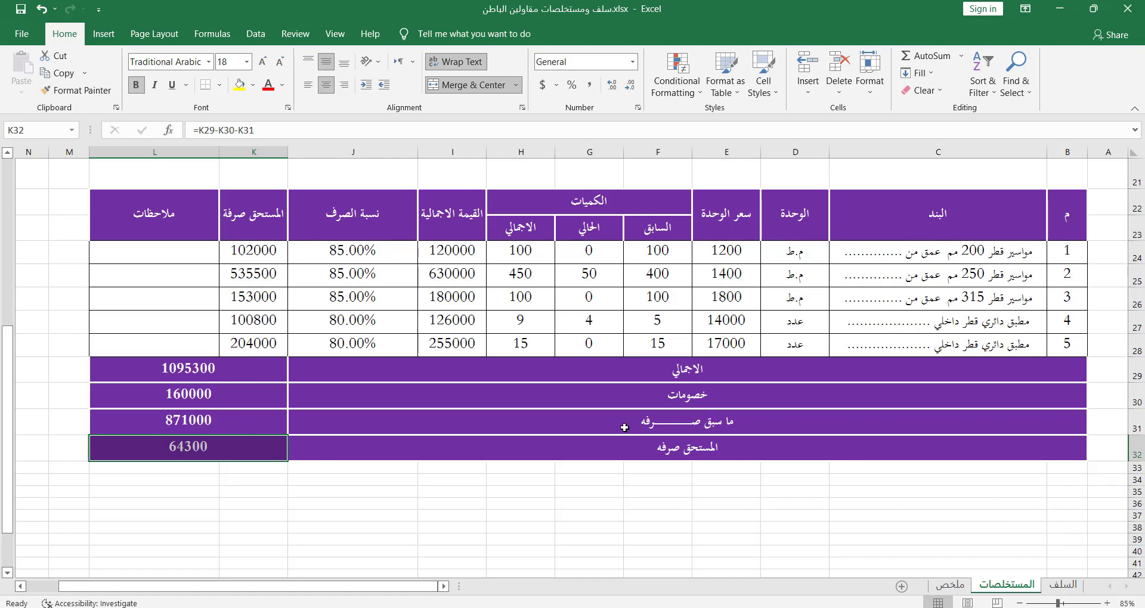
{"action": "scroll", "coordinate": [624, 427], "scroll_direction": "up", "scroll_amount": 2}
{"action": "scroll", "coordinate": [439, 373], "scroll_direction": "down", "scroll_amount": 2}
Step: Check the result, netting 64300, and move to the ملخص summary sheet
{"action": "left_click", "coordinate": [333, 487]}
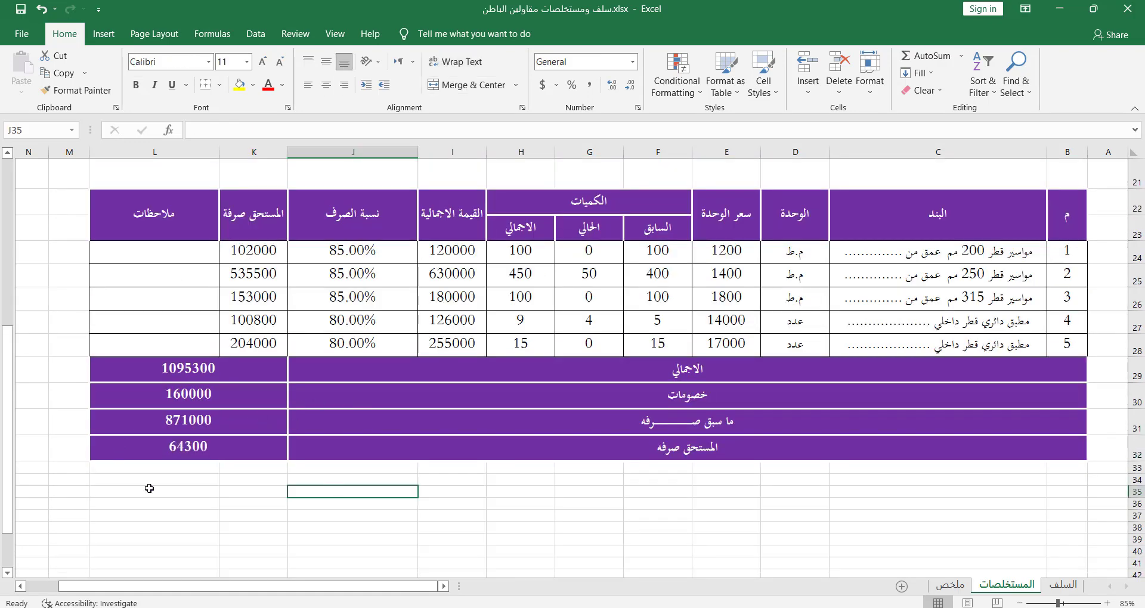
{"action": "scroll", "coordinate": [238, 450], "scroll_direction": "up", "scroll_amount": 3}
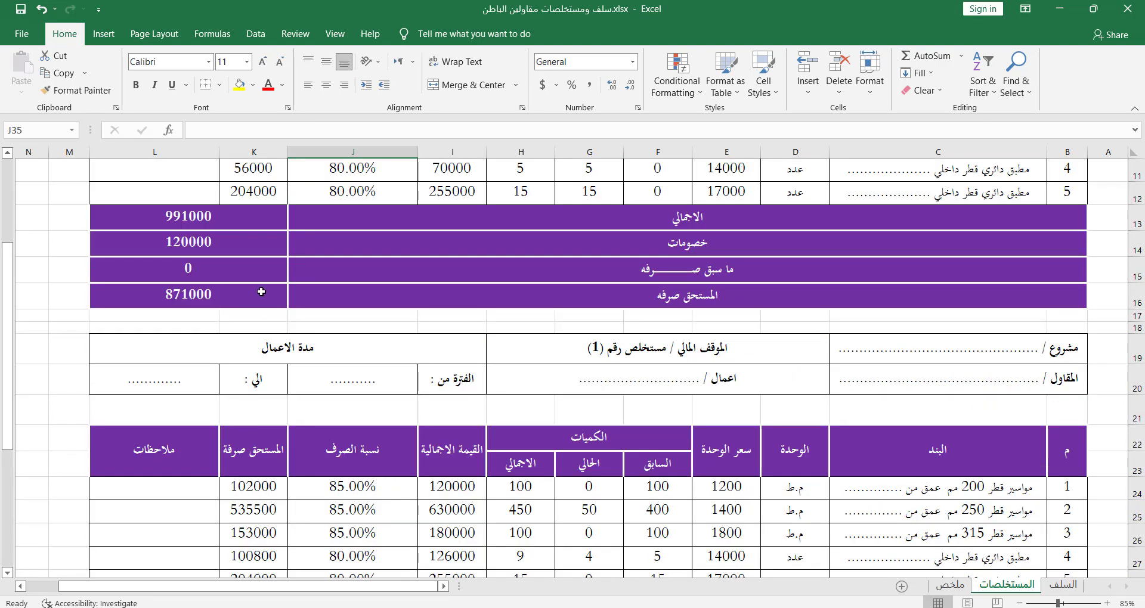
{"action": "scroll", "coordinate": [261, 291], "scroll_direction": "down", "scroll_amount": 2}
{"action": "scroll", "coordinate": [506, 393], "scroll_direction": "down", "scroll_amount": 2}
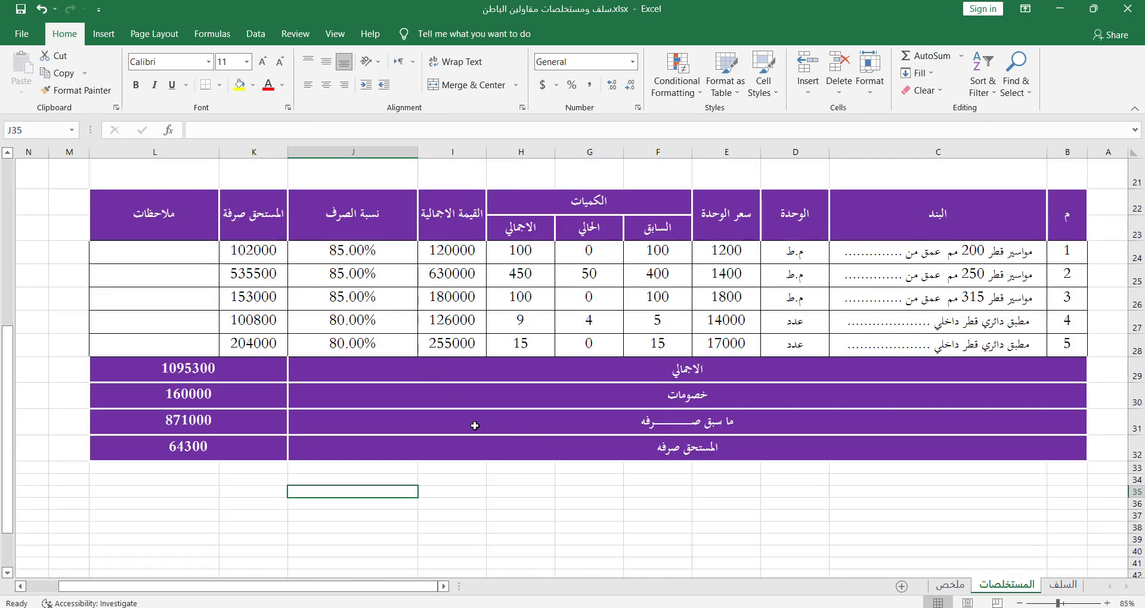
{"action": "left_click", "coordinate": [658, 441]}
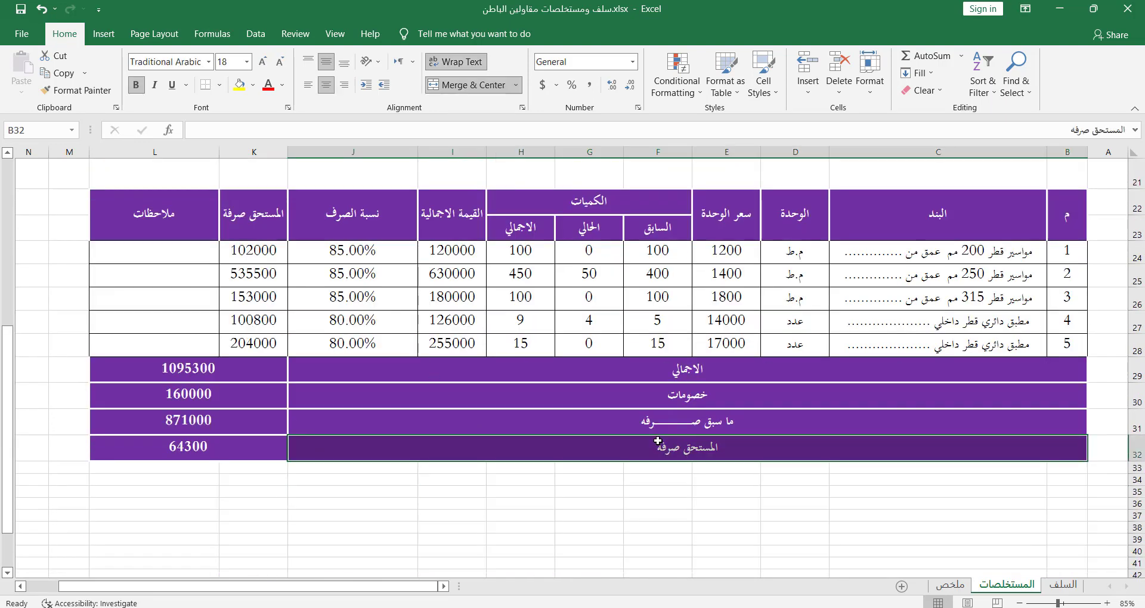
{"action": "left_click", "coordinate": [949, 585]}
{"action": "left_click", "coordinate": [976, 192]}
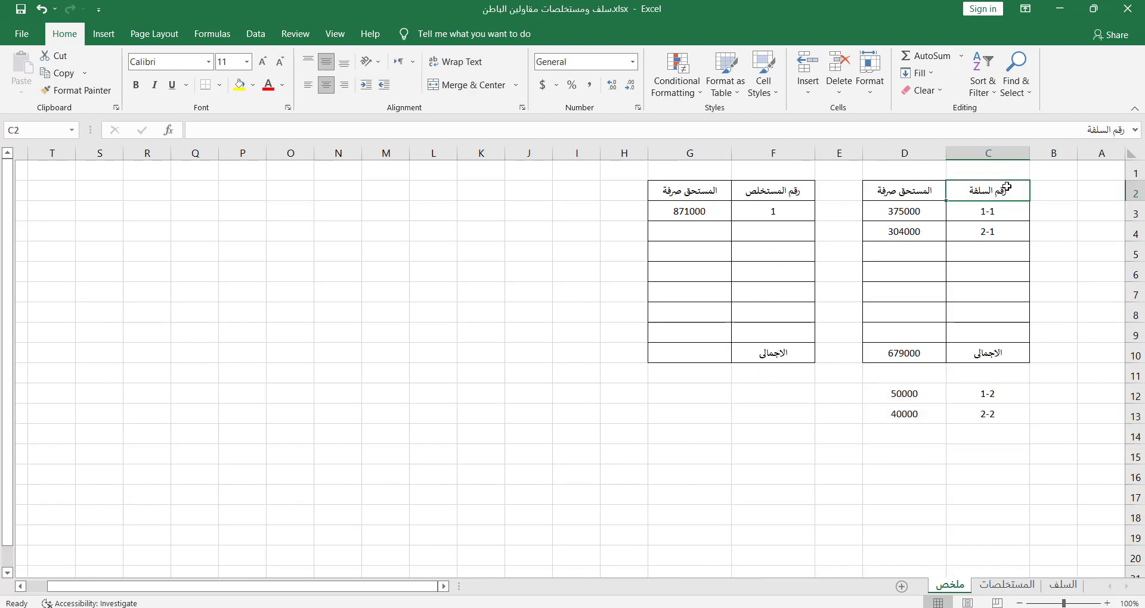